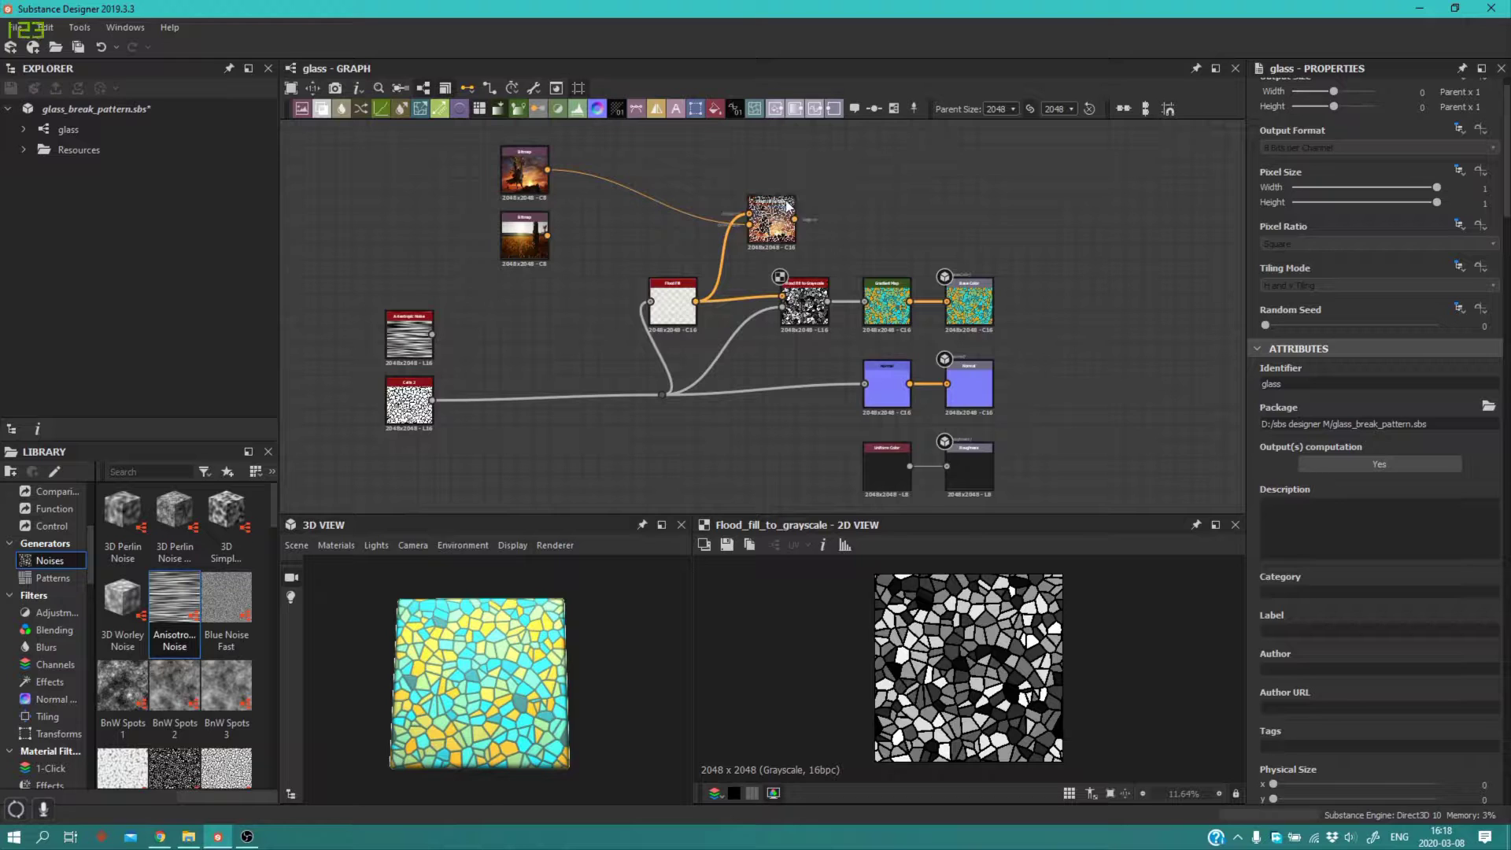
Step: Inspect the stained-glass pattern on the cube in the 3D view from several angles
drag(573, 662, 539, 653)
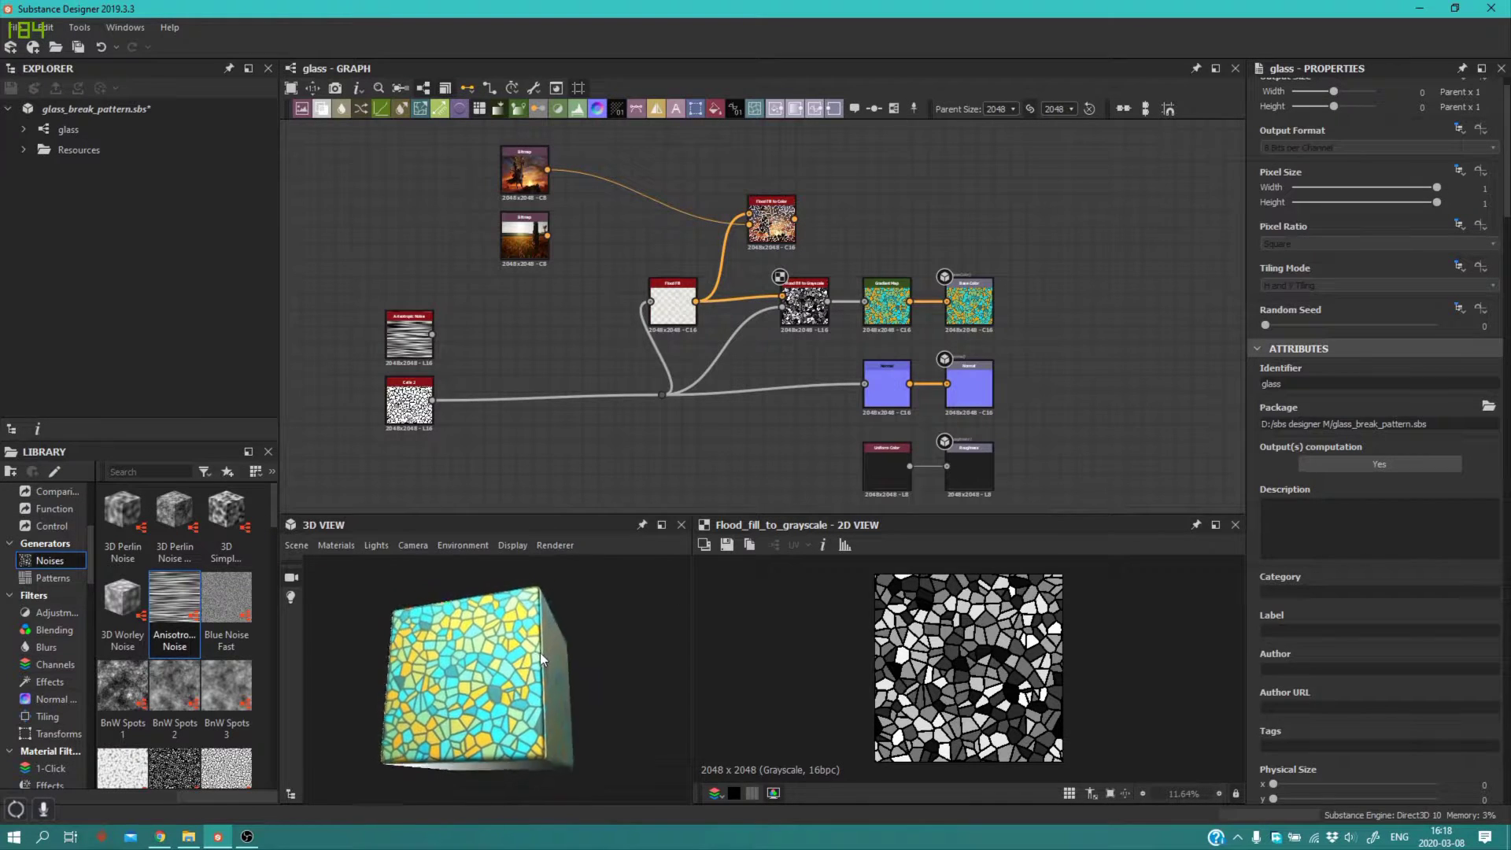
scroll(519, 665, up, 5)
scroll(507, 670, down, 5)
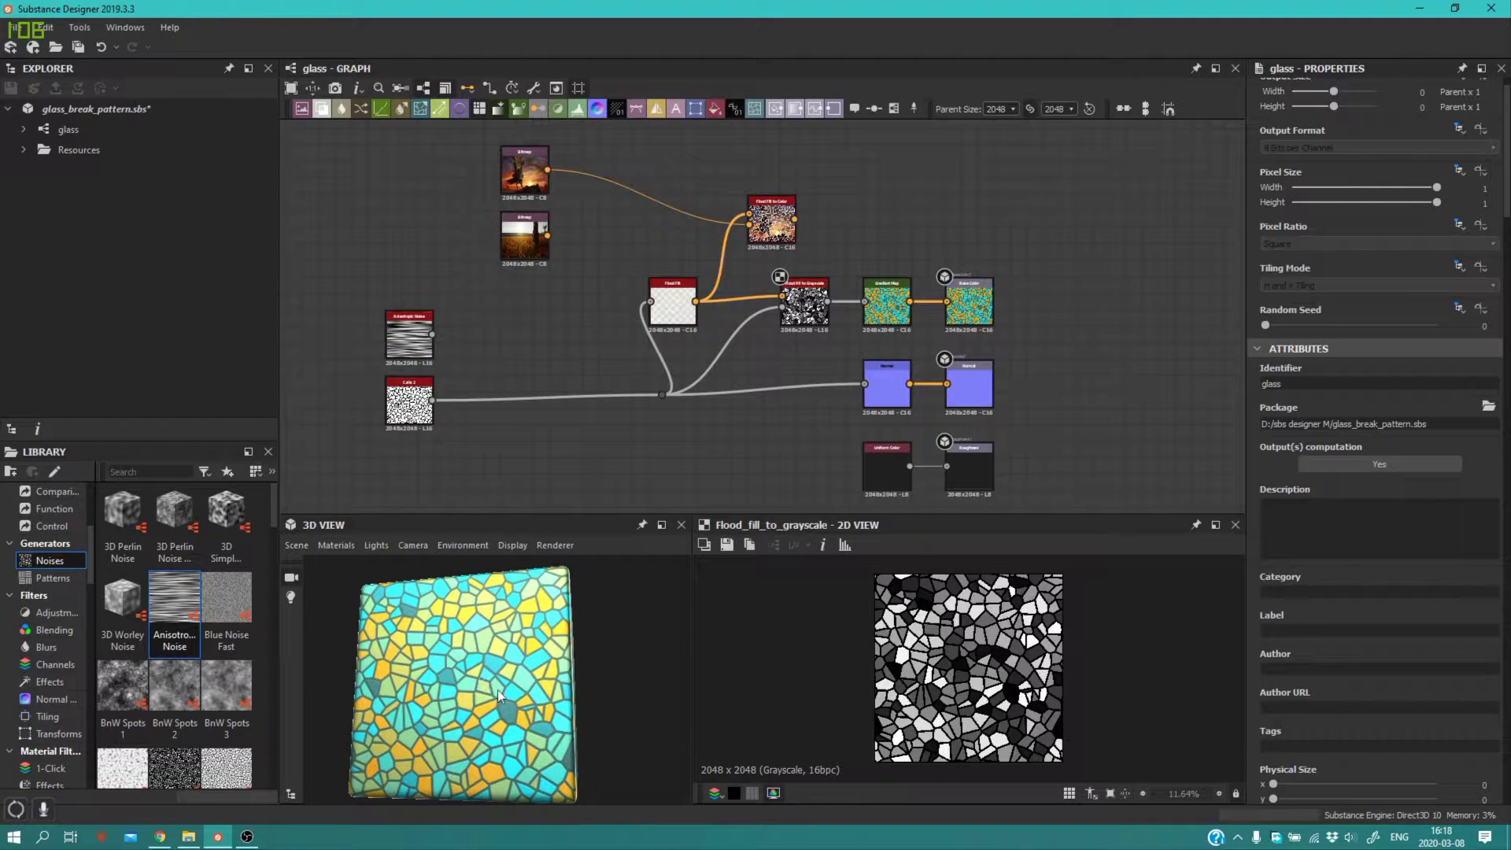
mouse_move(479, 665)
mouse_down()
mouse_move(489, 647)
mouse_move(494, 692)
mouse_move(516, 635)
mouse_move(491, 655)
mouse_up()
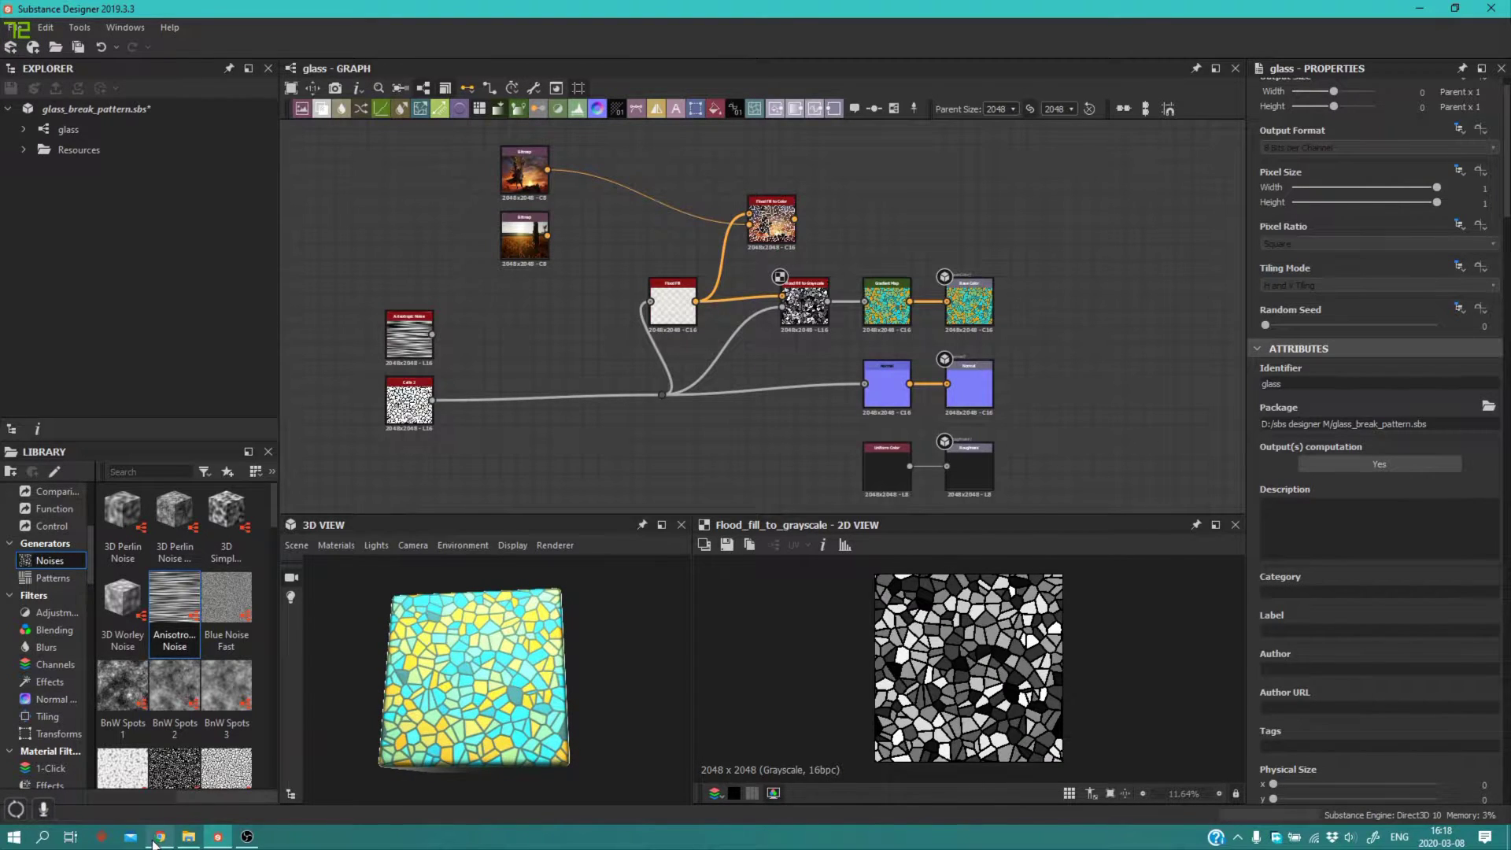
Step: Switch to Chrome to view the "Procedural Stained Glass Fast (Blender Tutorial)" listing and return to the cube preview in Substance Designer
click(157, 839)
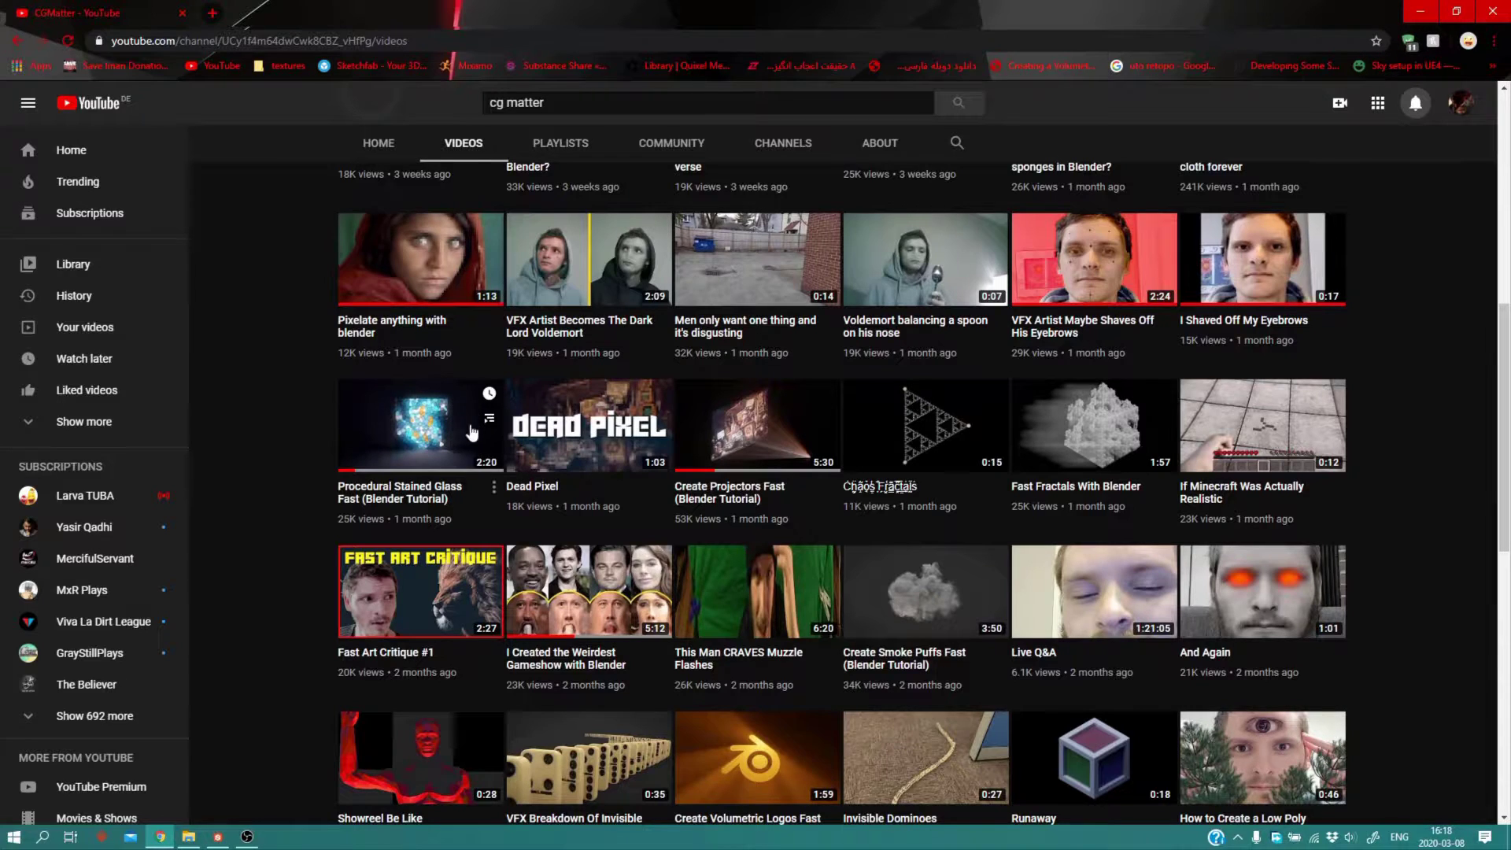
click(218, 836)
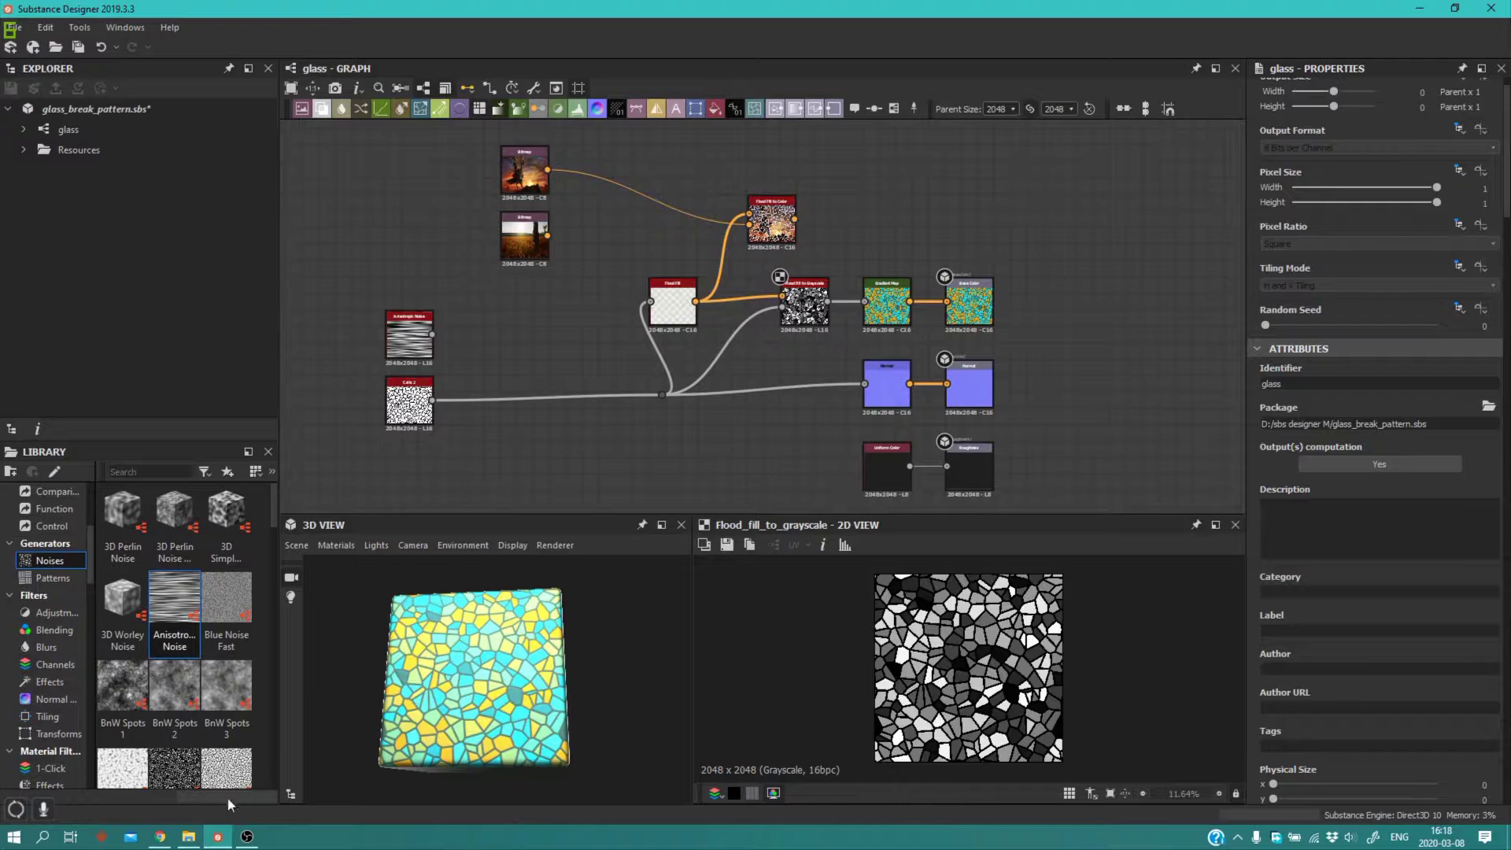
click(160, 837)
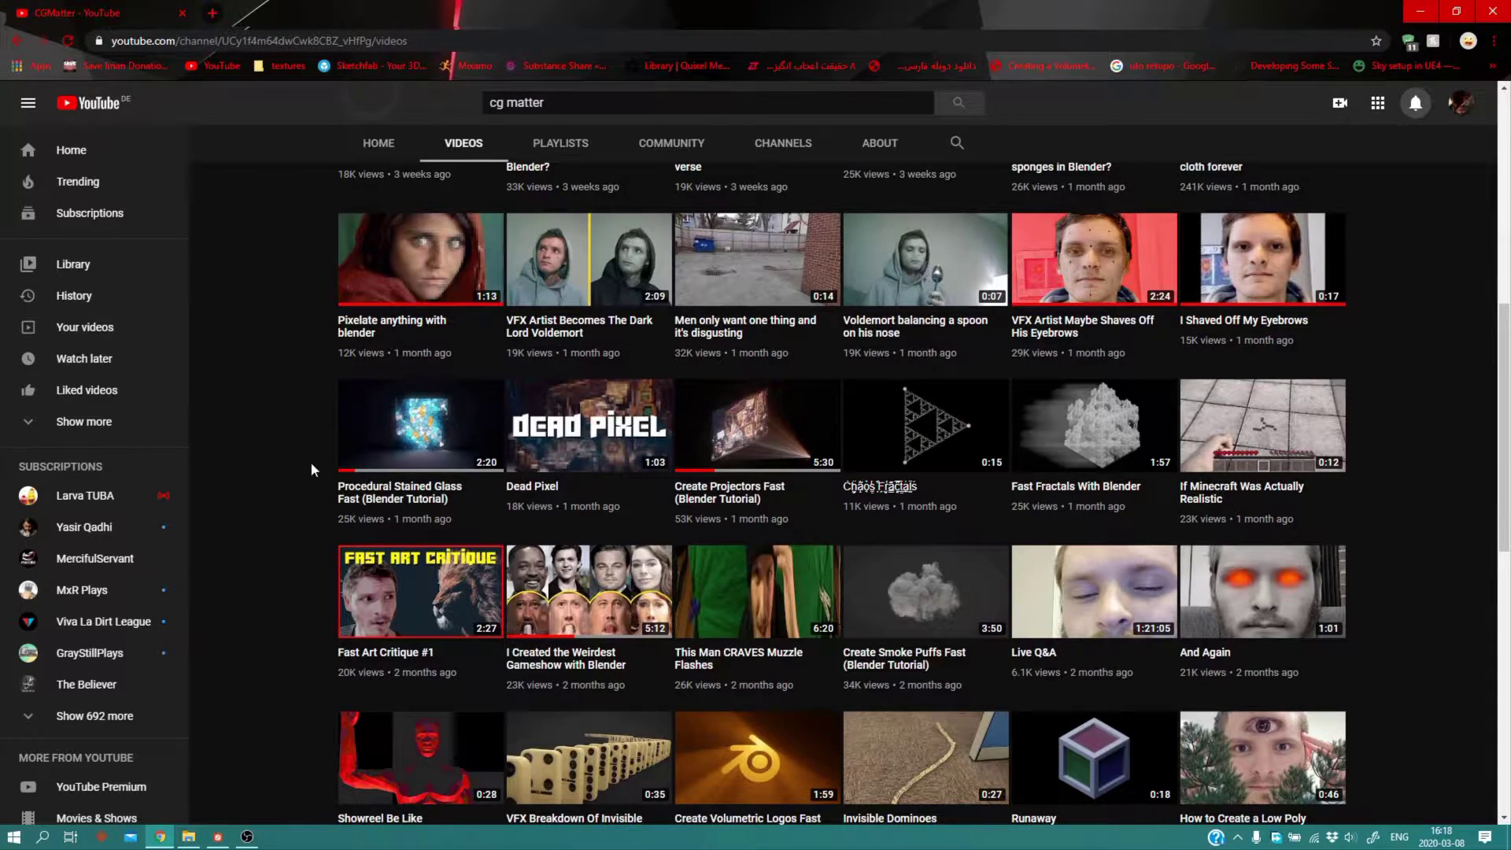
click(218, 836)
drag(467, 693, 464, 687)
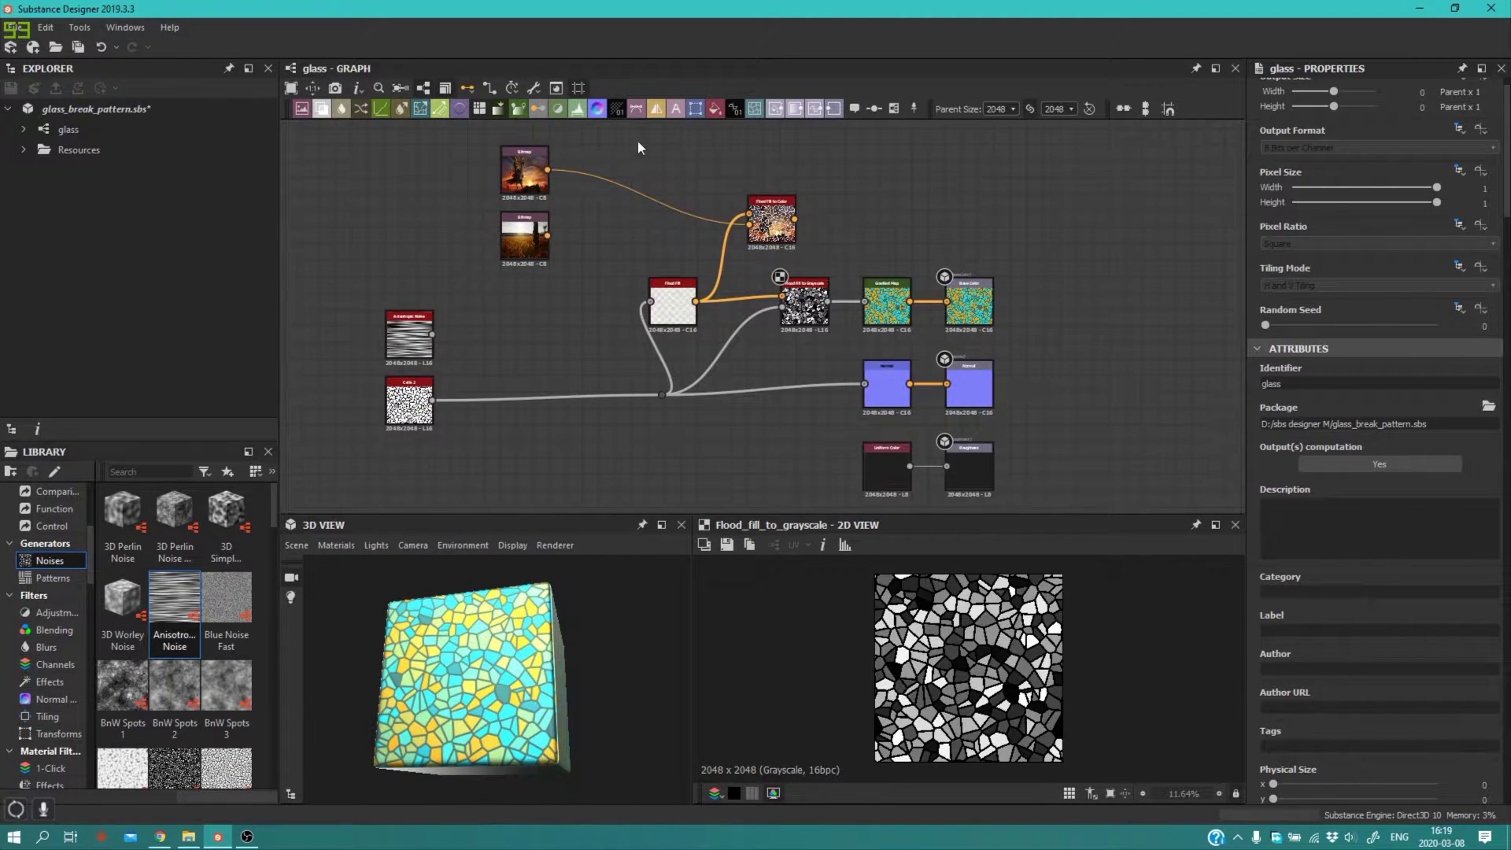
Step: Examine the Cells 2 node's pattern in the 2D view and its instance parameters
scroll(631, 180, down, 1)
scroll(634, 186, down, 1)
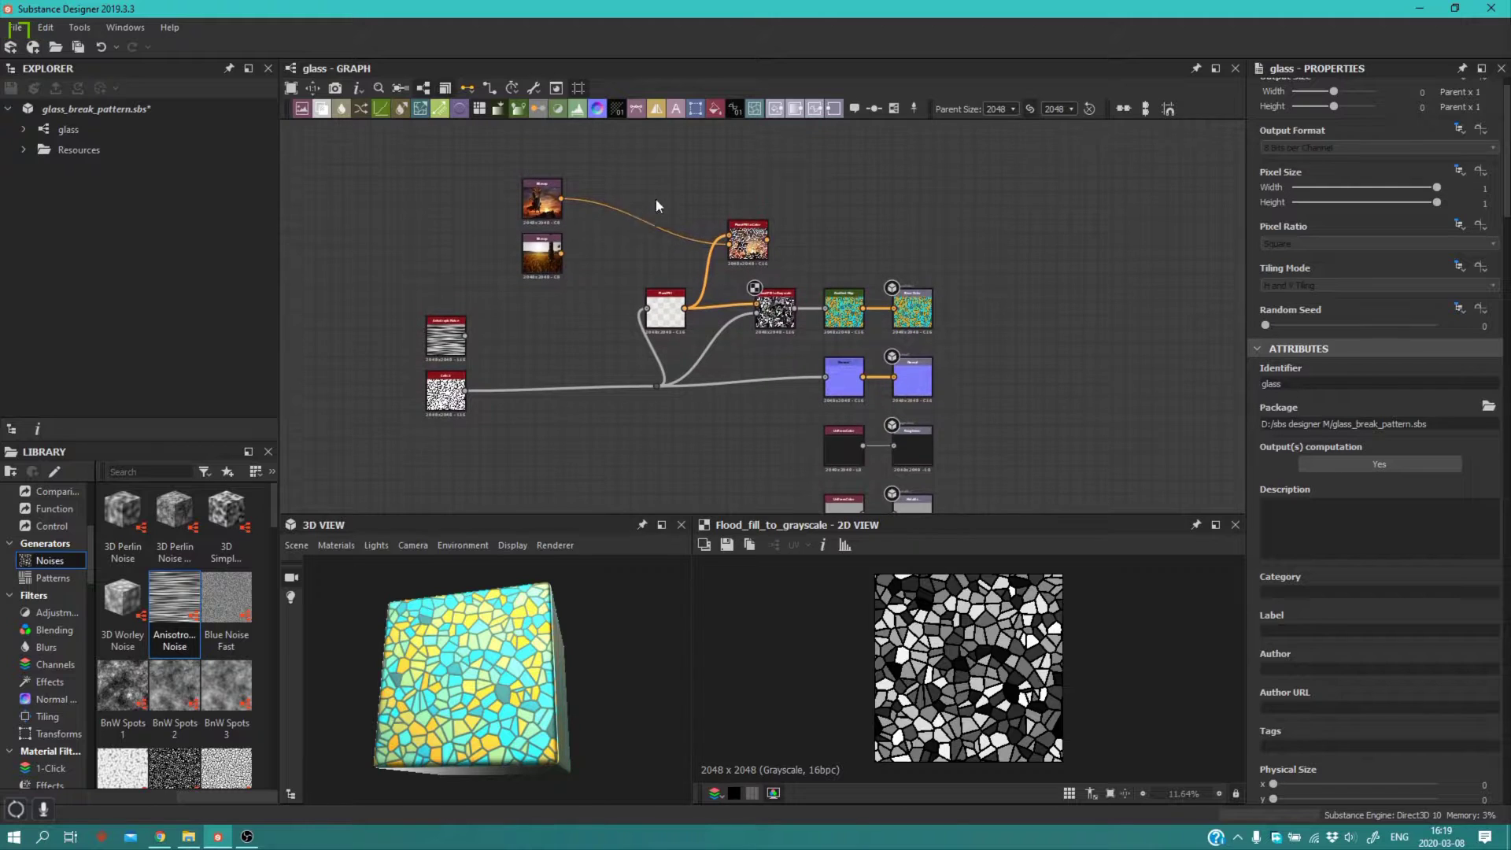
scroll(535, 397, up, 1)
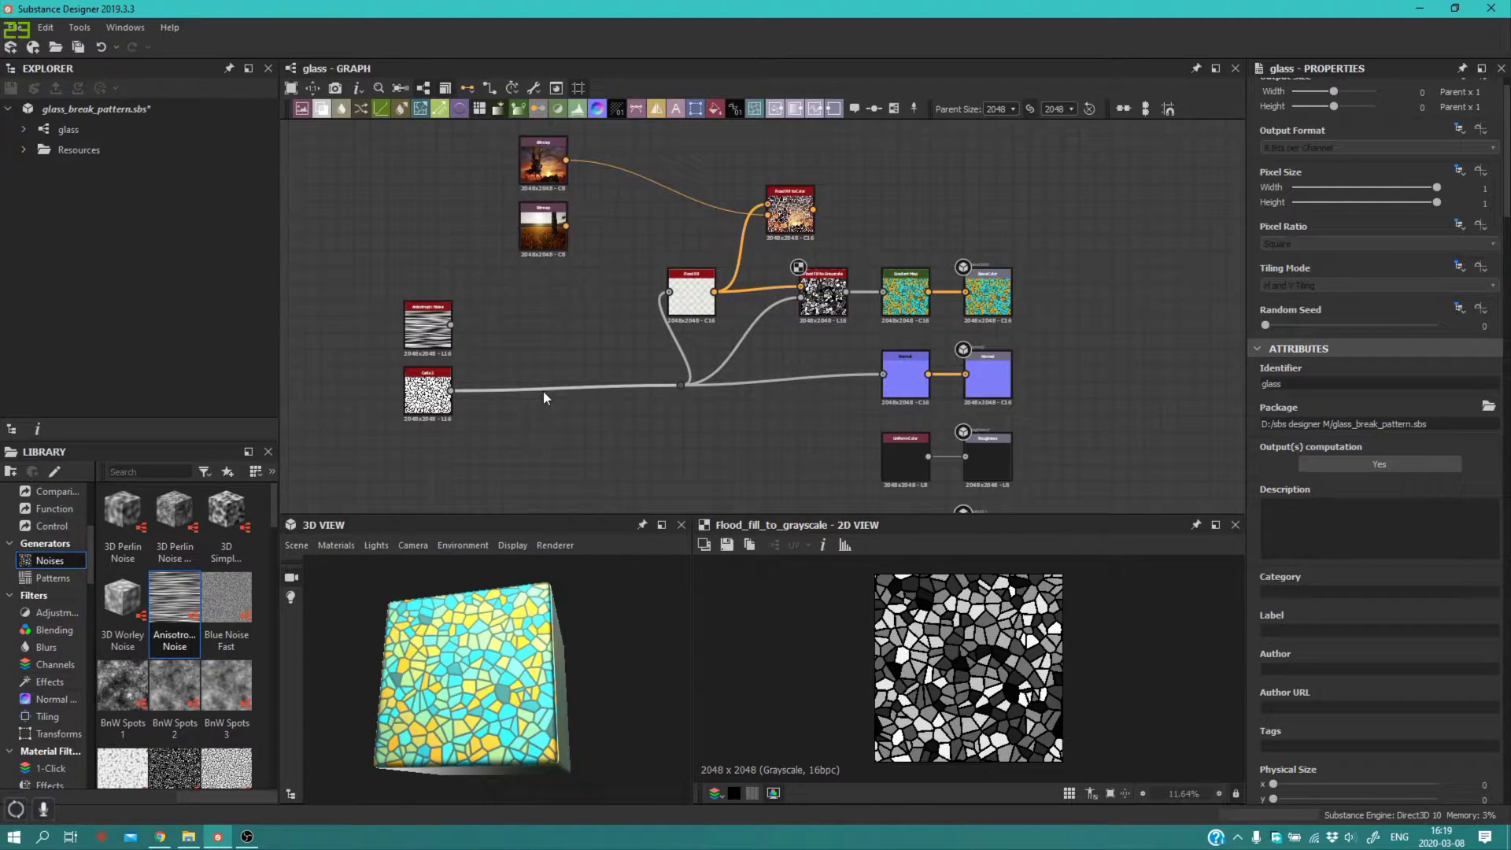
double_click(448, 407)
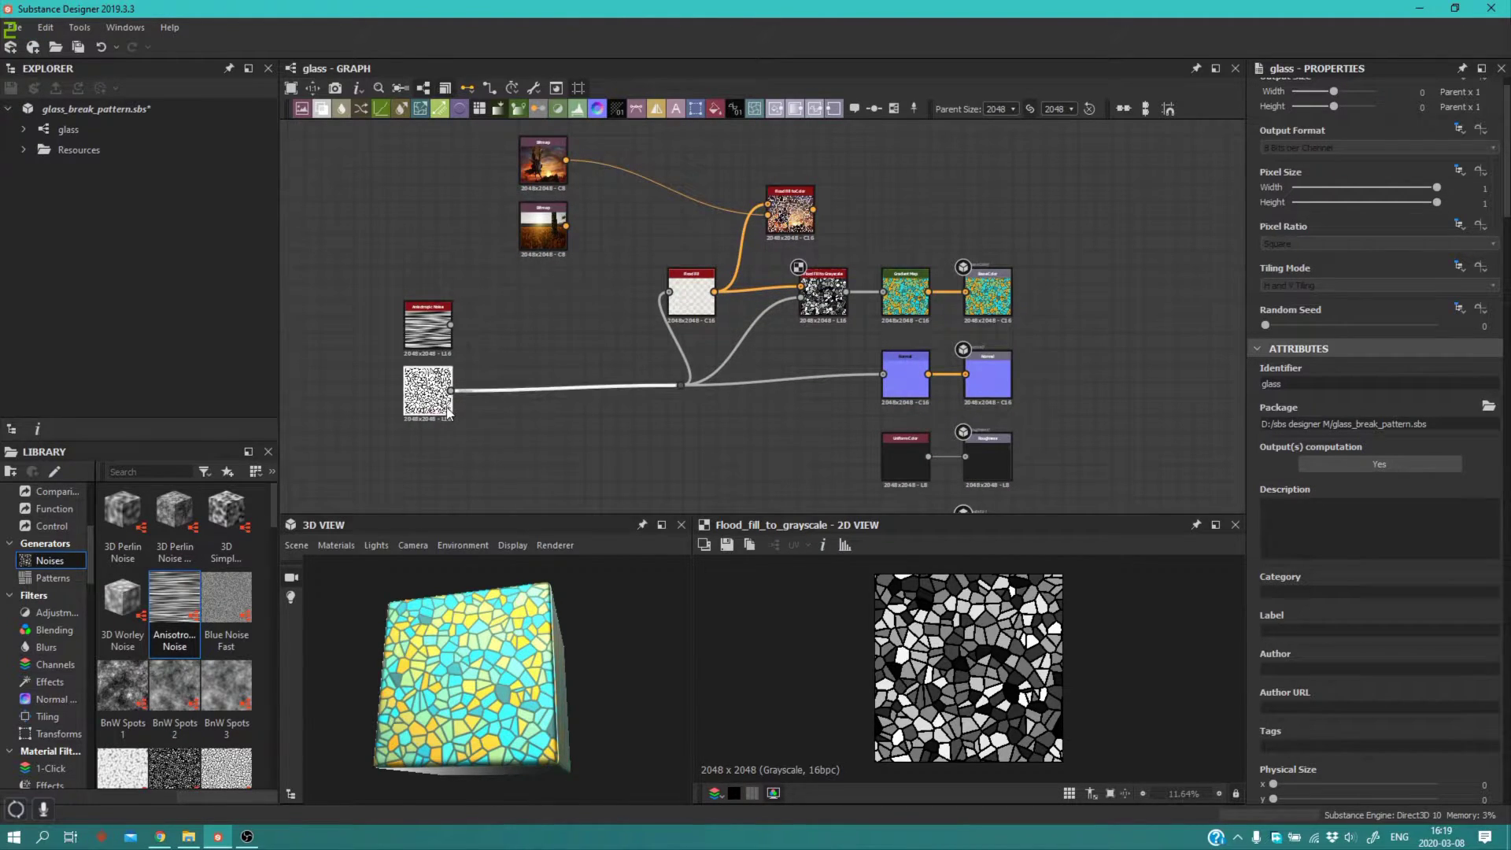
scroll(461, 419, up, 1)
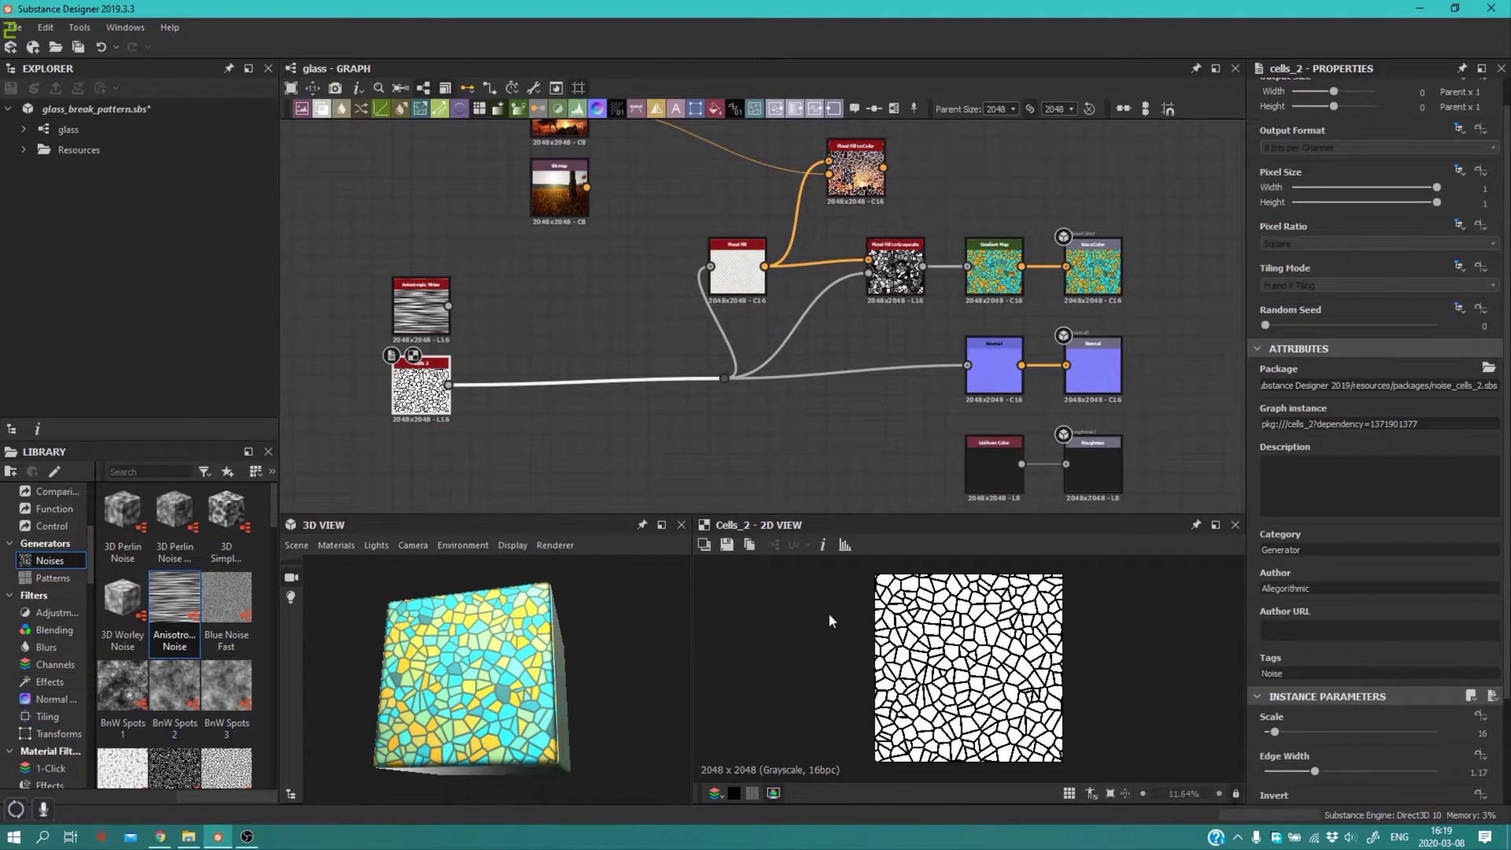
scroll(184, 590, down, 3)
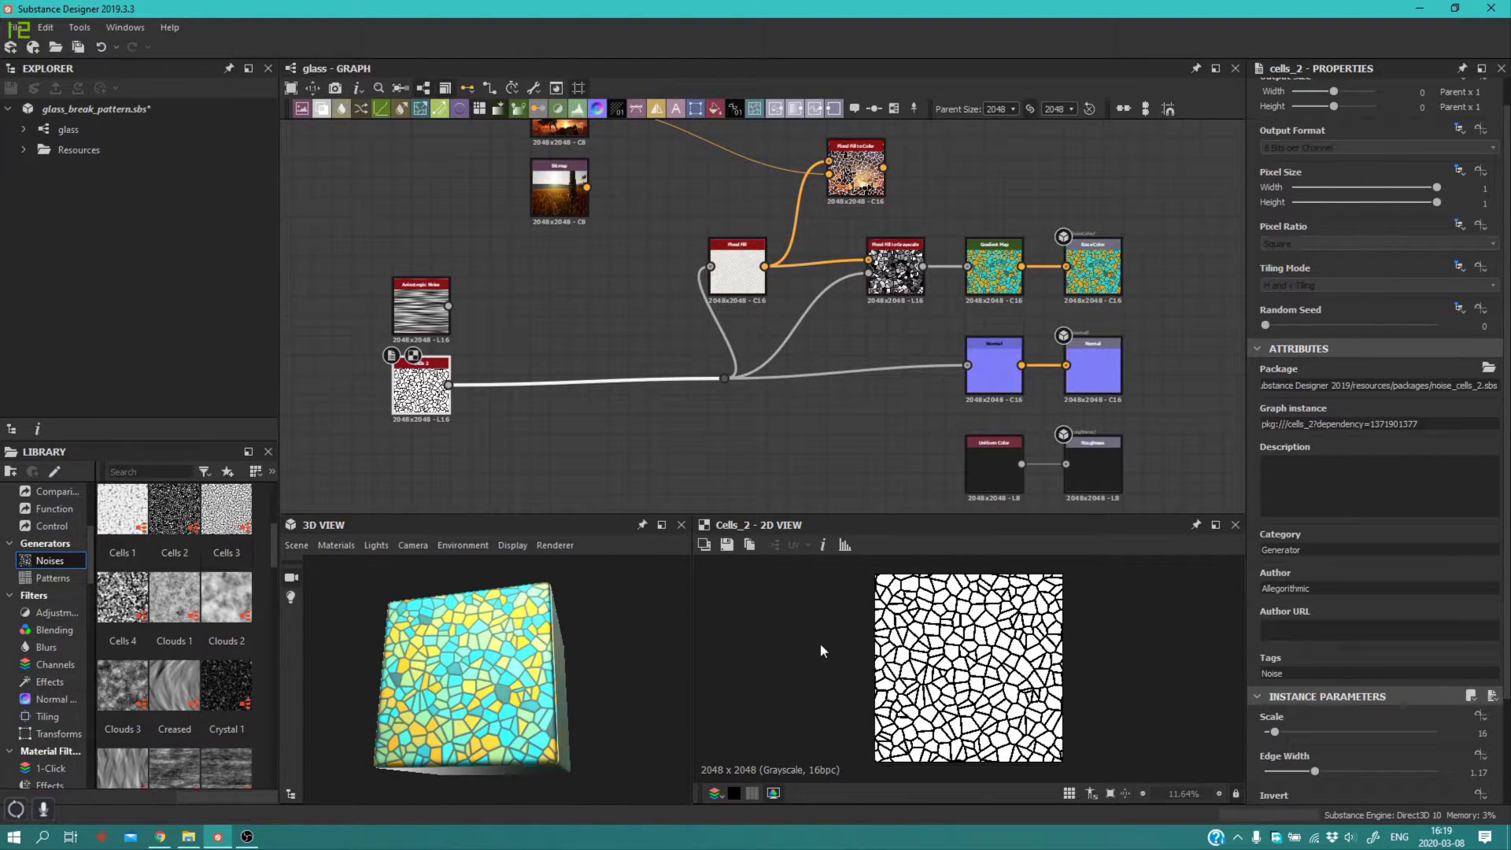
scroll(1408, 692, down, 1)
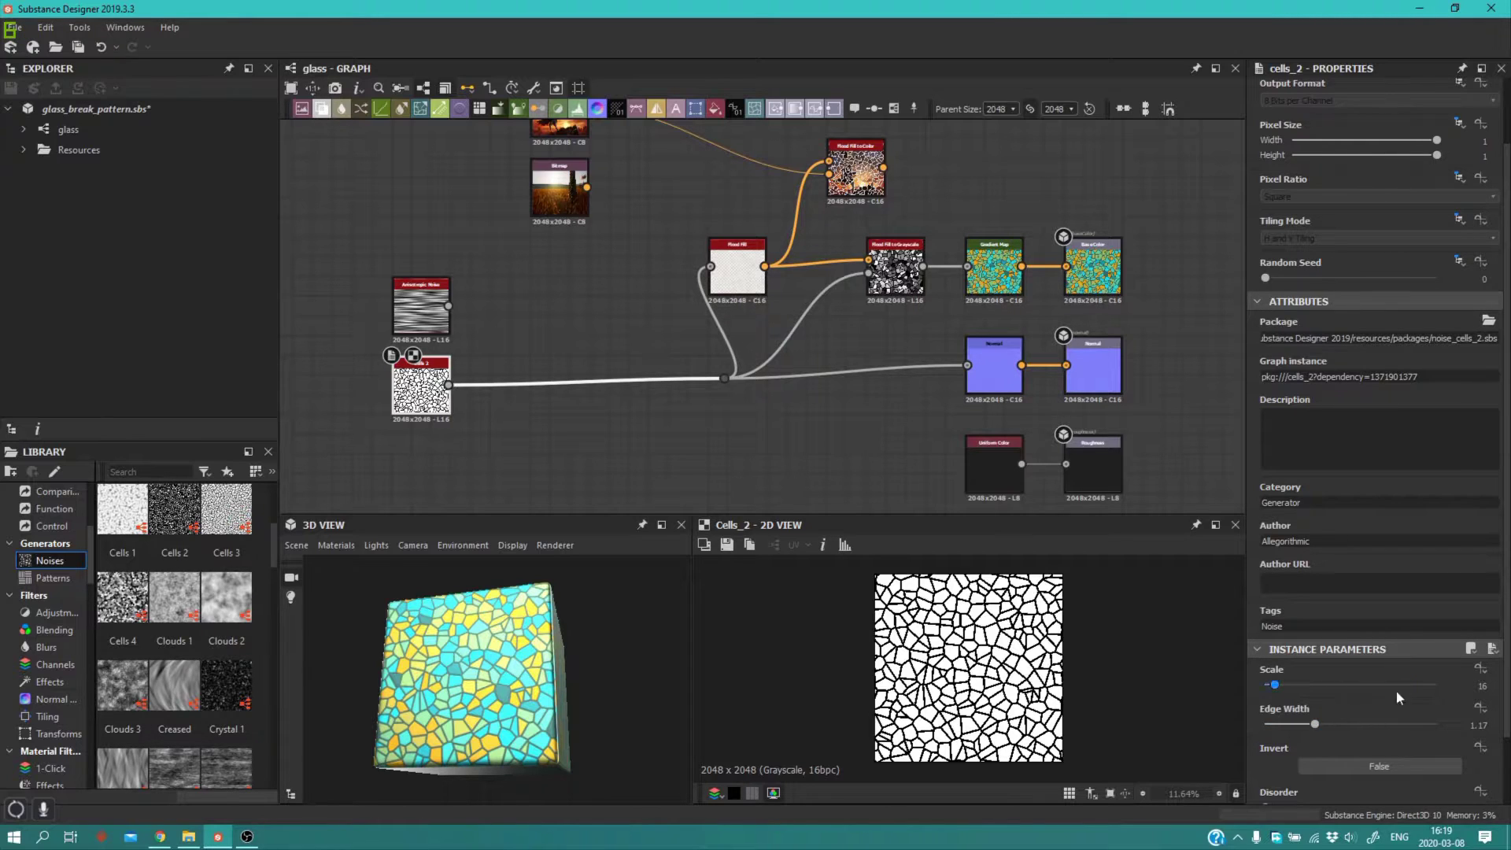
scroll(1393, 700, down, 2)
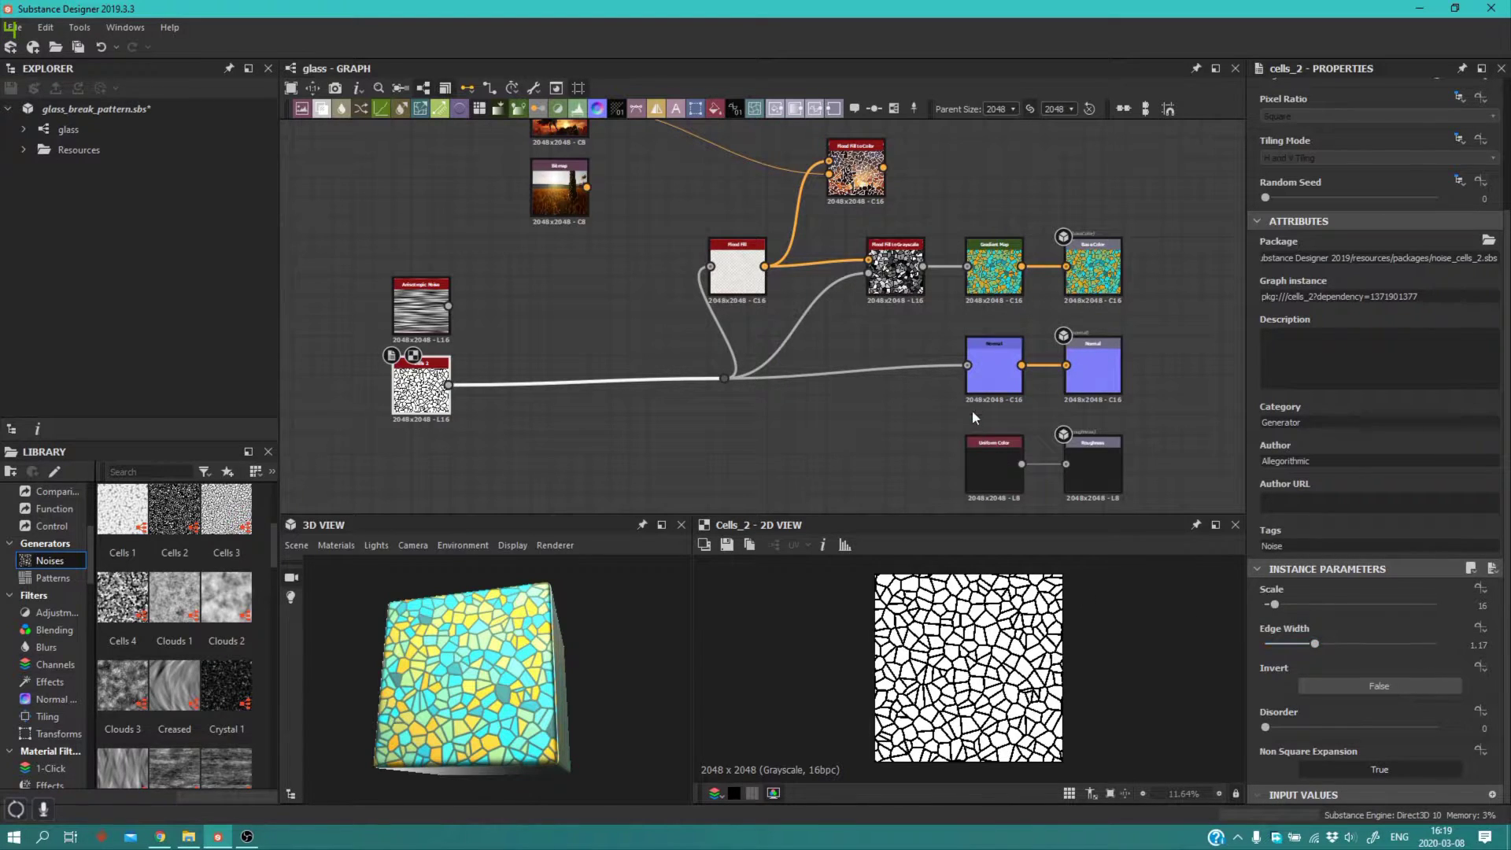
Step: Examine the Normal node's settings and the Flood Fill node's output in the 2D view
click(1017, 382)
scroll(1009, 701, up, 5)
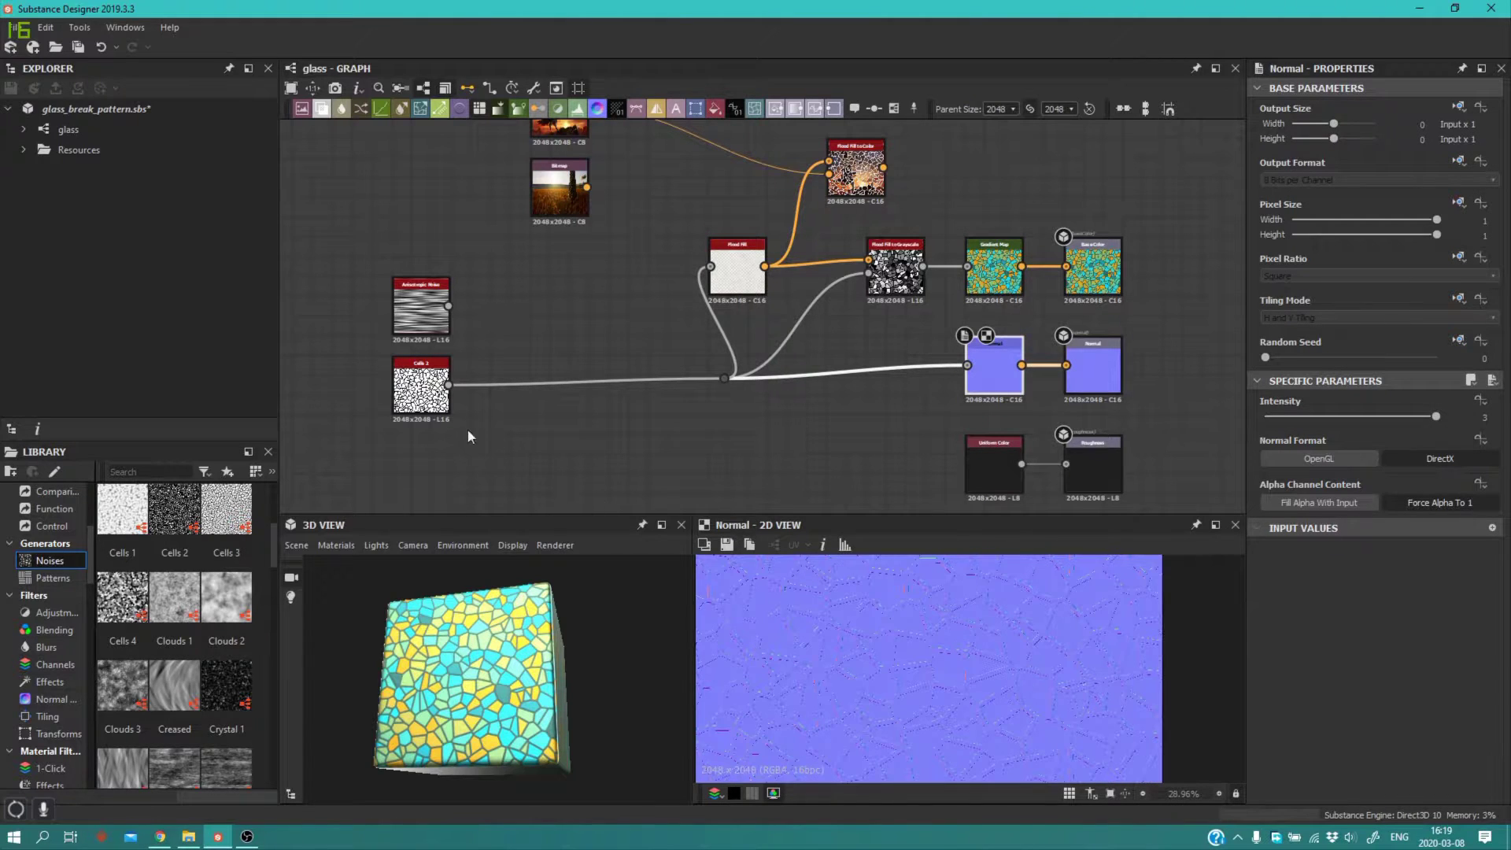
double_click(737, 278)
scroll(735, 271, up, 5)
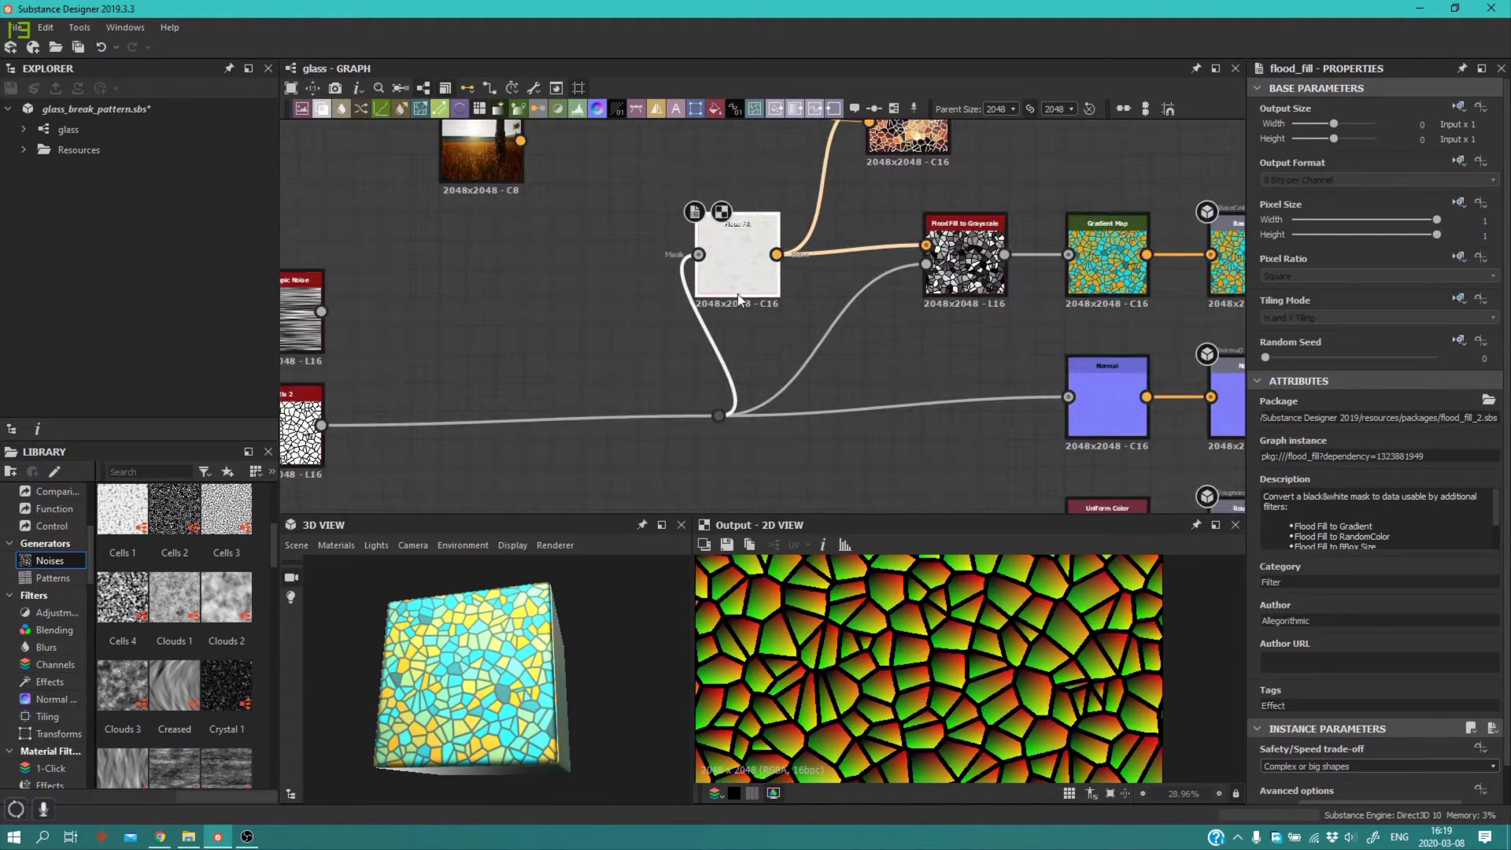
scroll(727, 228, down, 2)
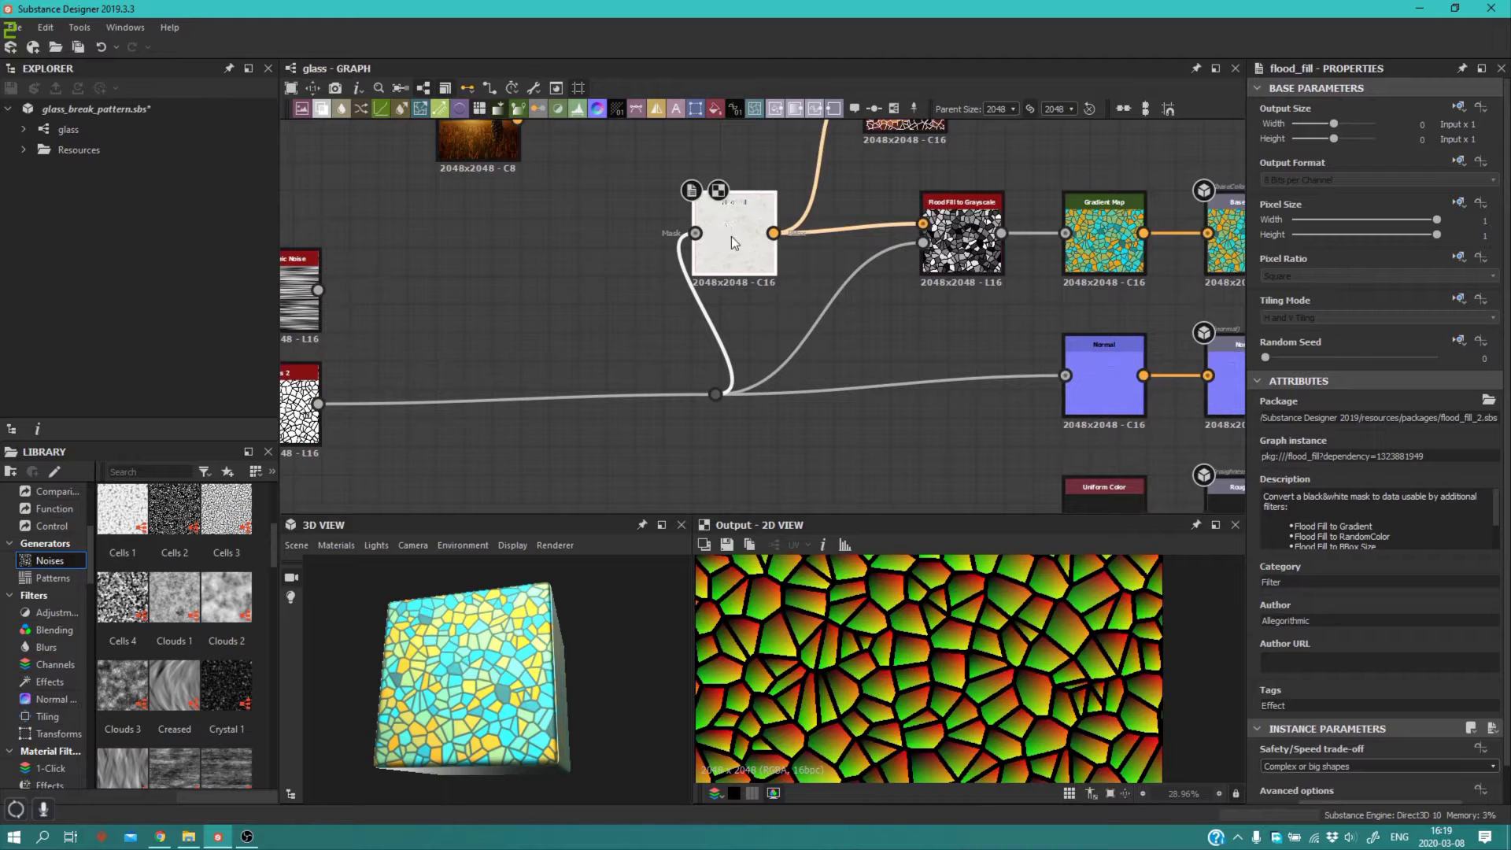
Step: Add a Flood Fill node in the empty graph area and delete it again
right_click(515, 271)
key(Escape)
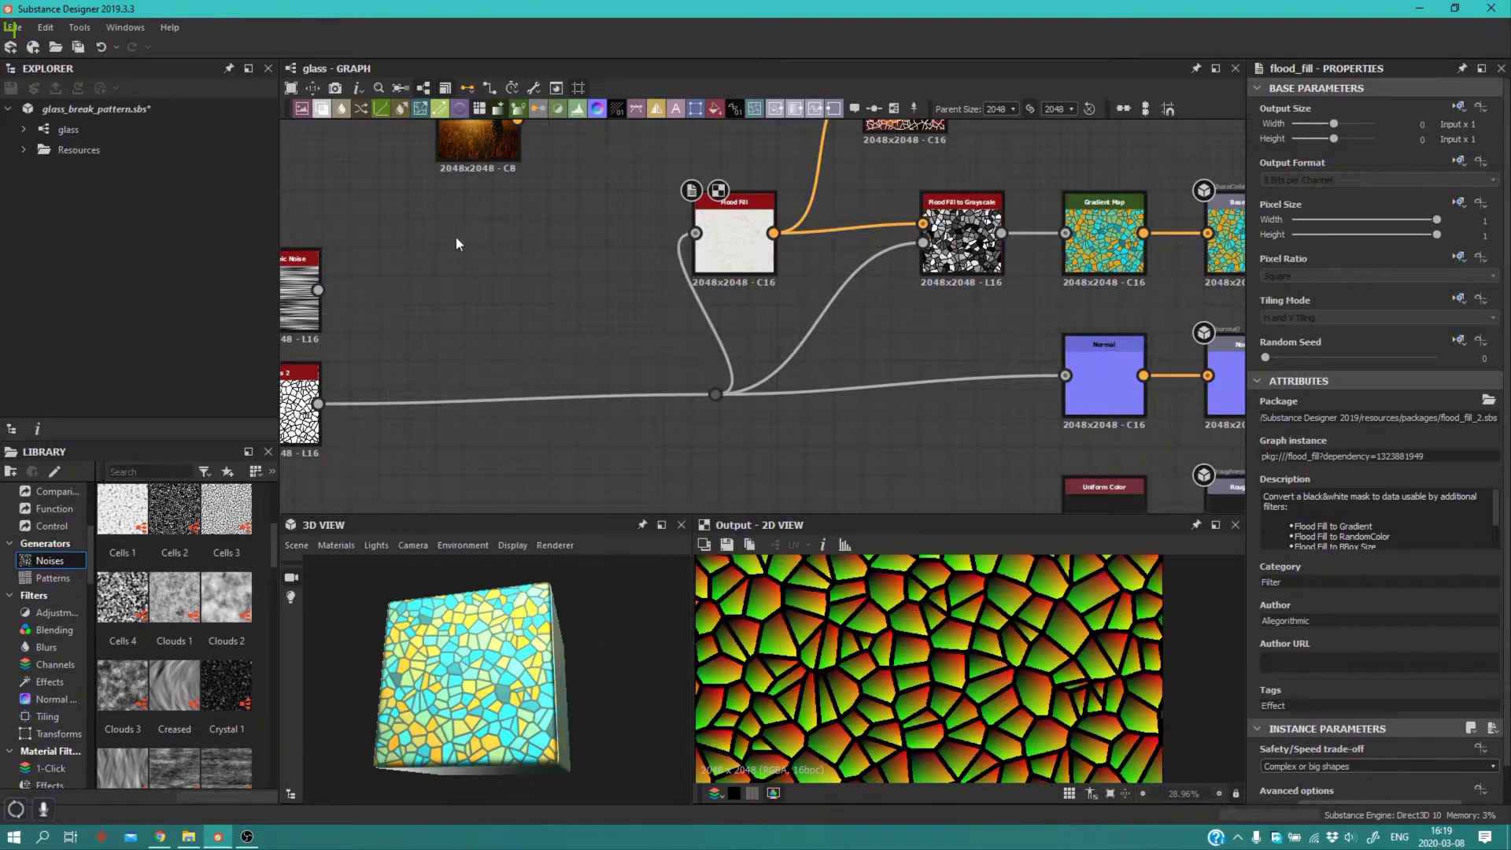
key(space)
text(flood)
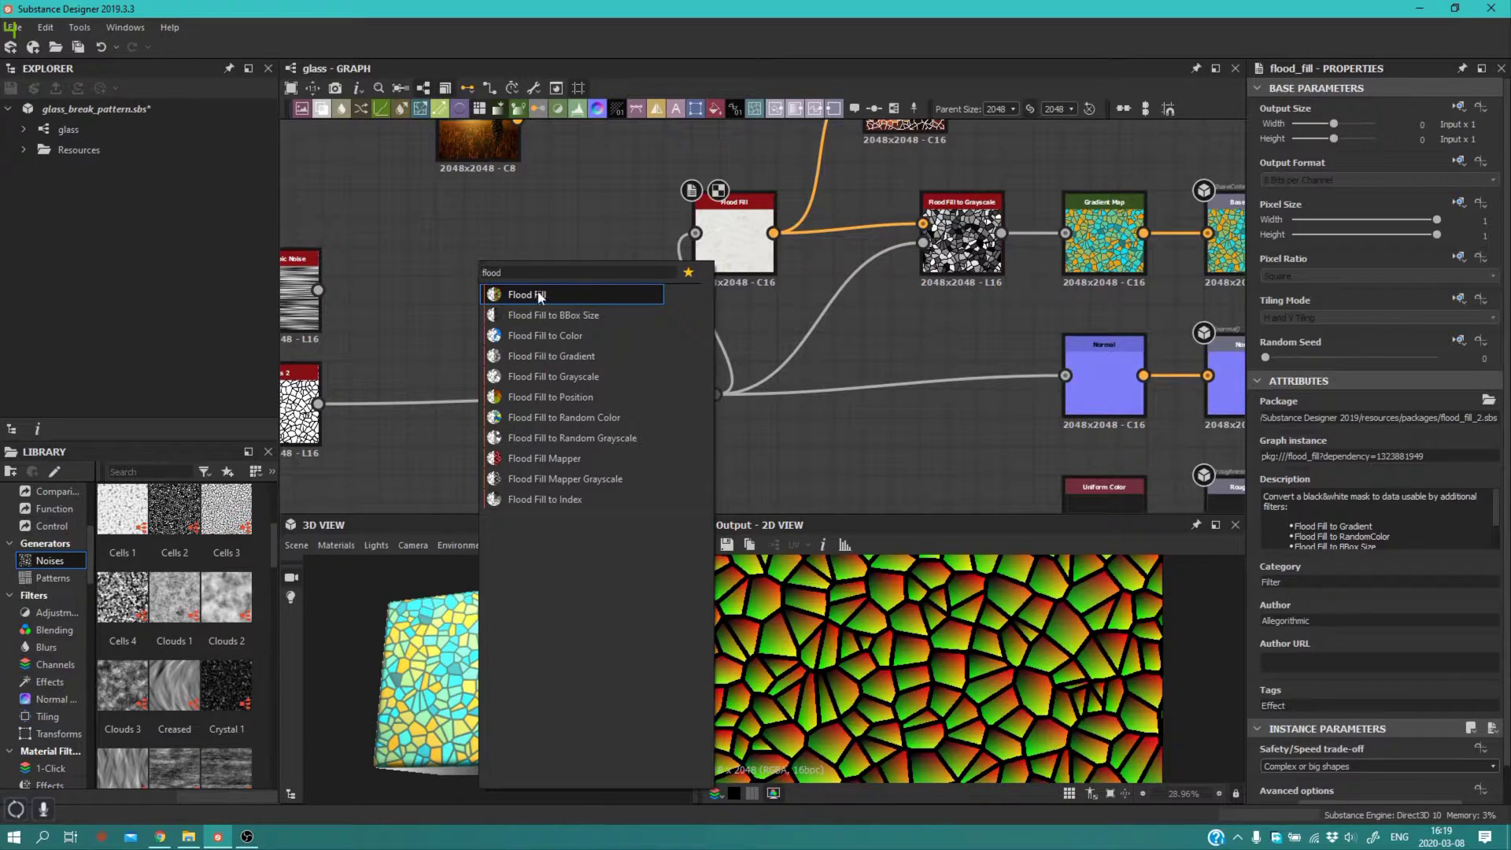
click(538, 294)
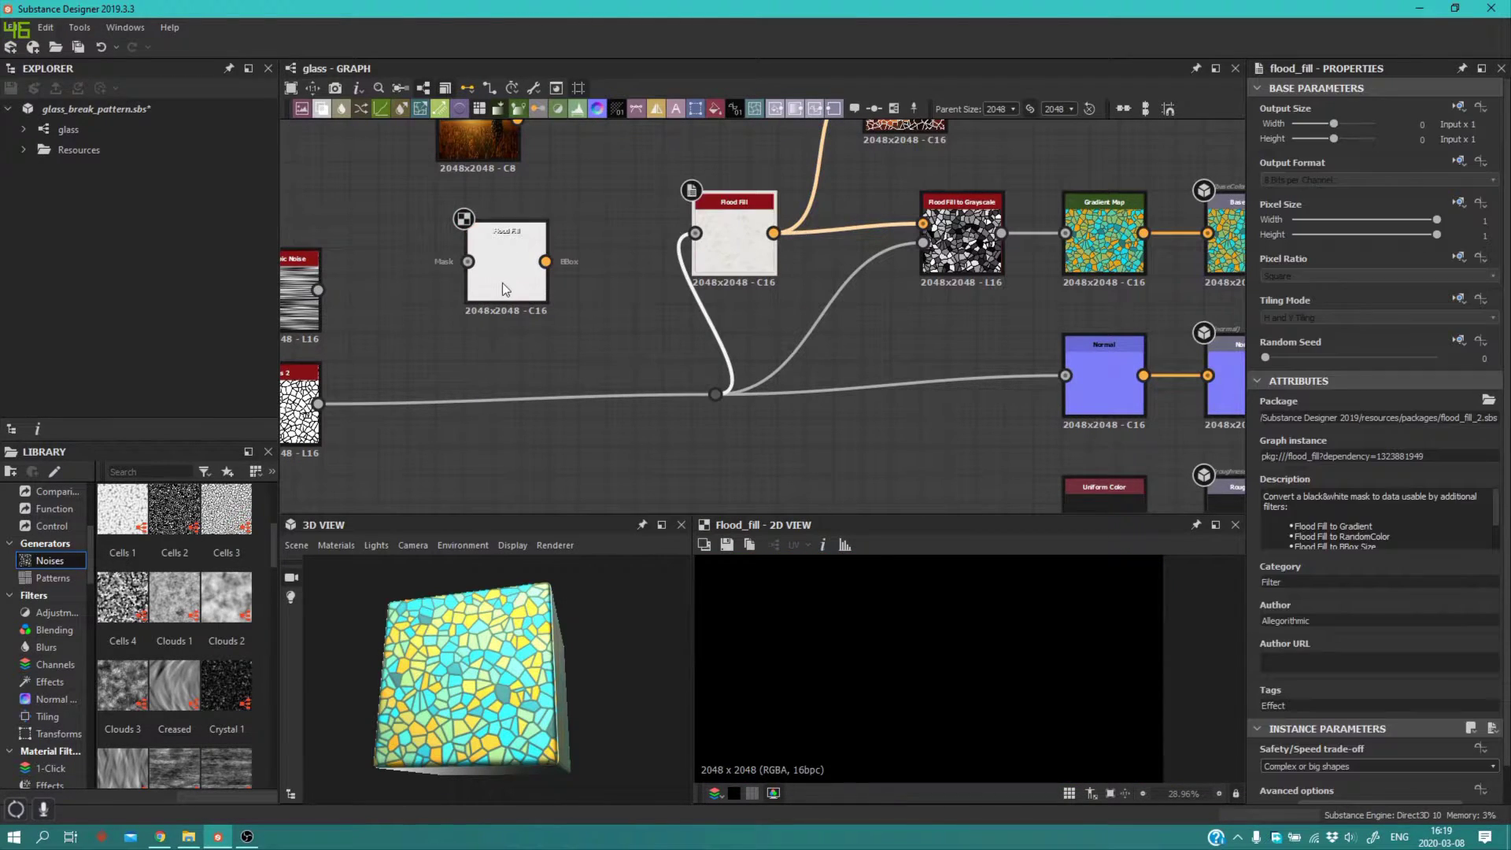
key(Delete)
Step: Examine the existing Flood Fill node's output and its Safety/Speed trade-off options, keeping Complex or big shapes
double_click(755, 269)
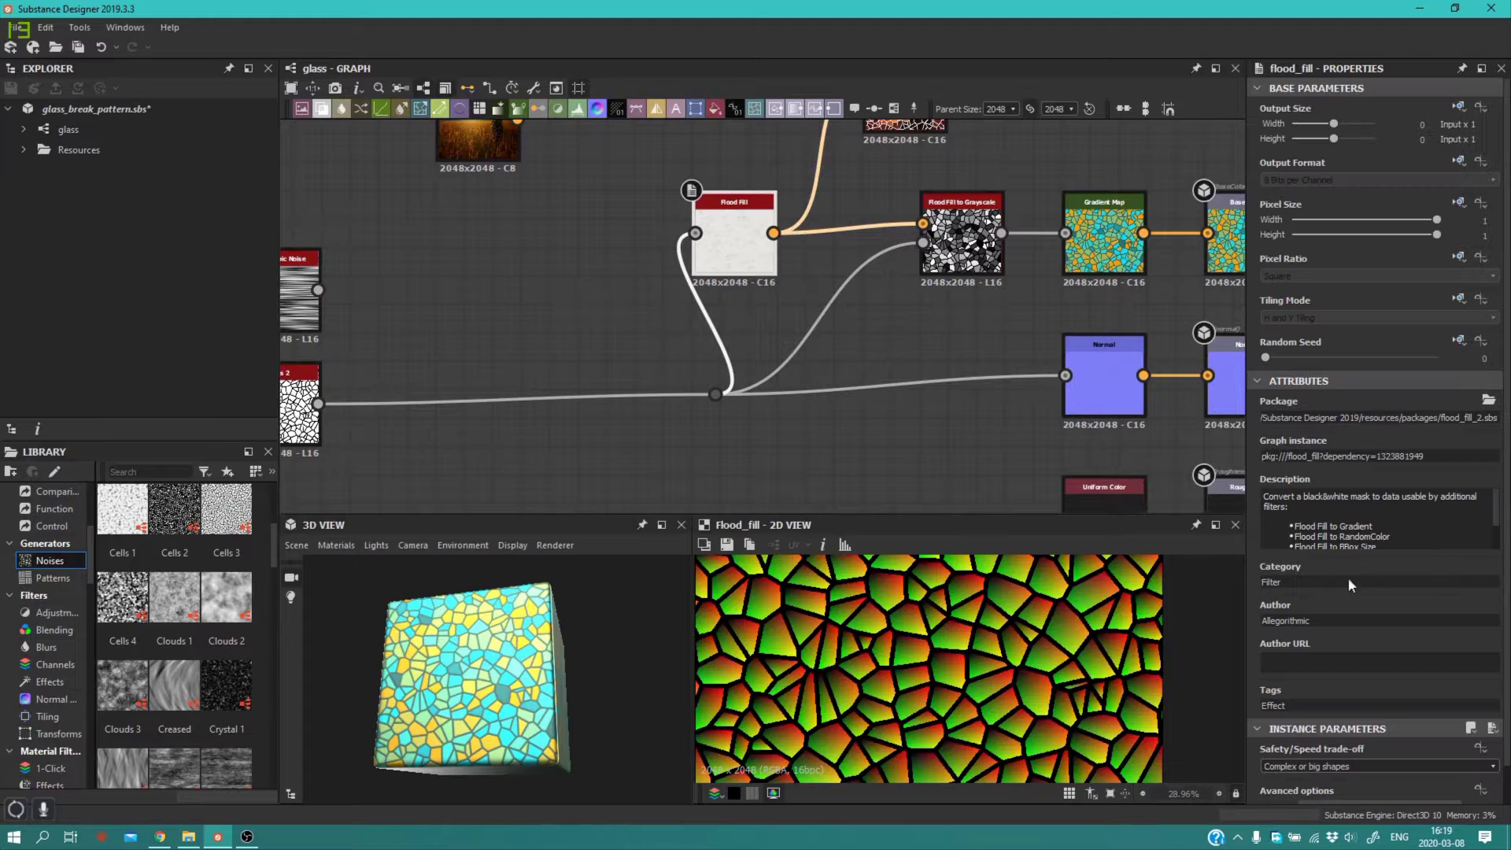
scroll(1347, 577, down, 1)
click(1345, 727)
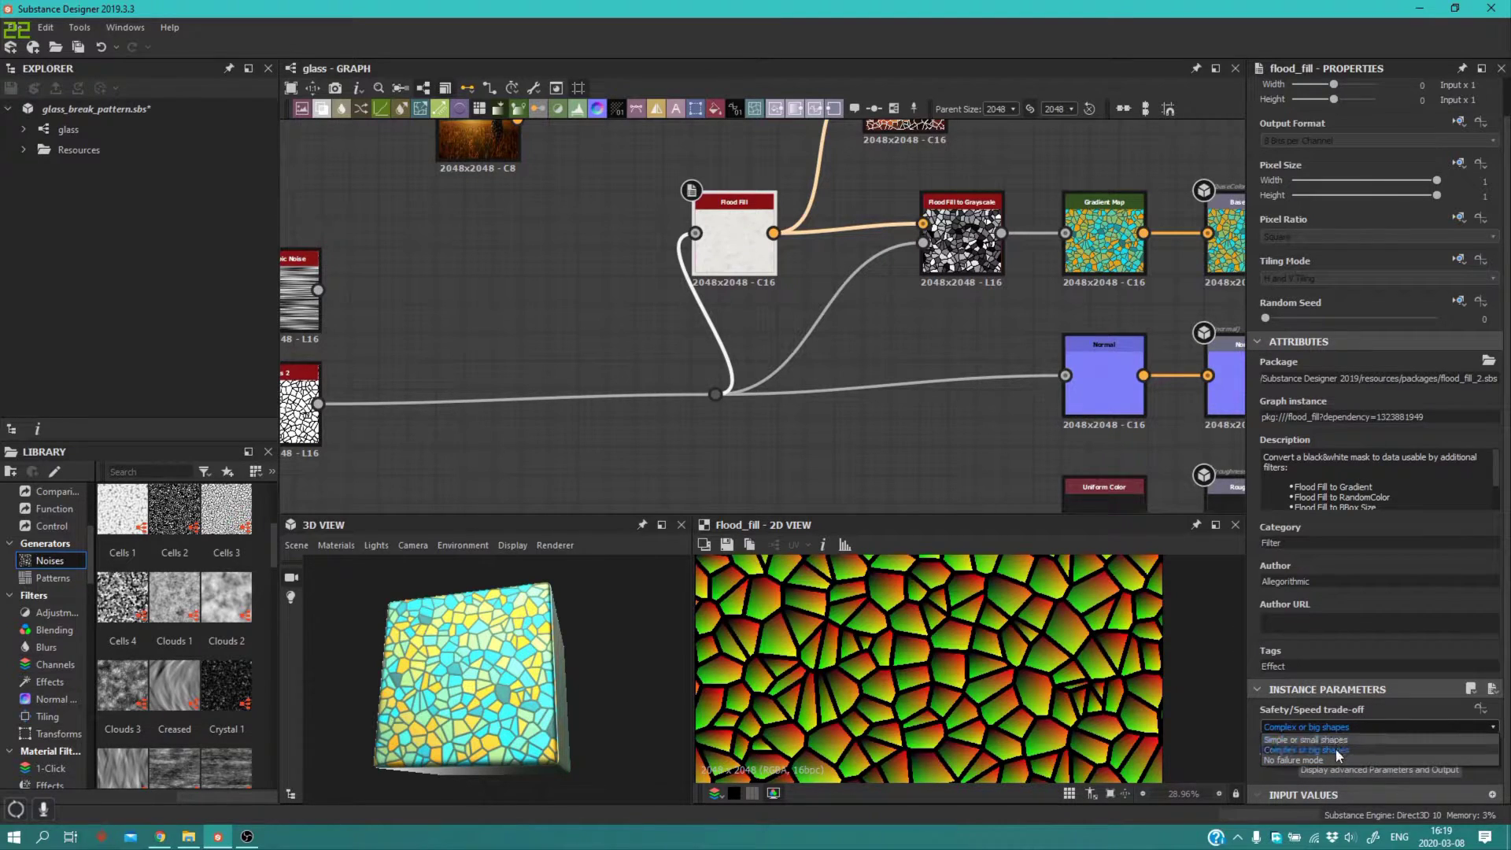
click(1326, 726)
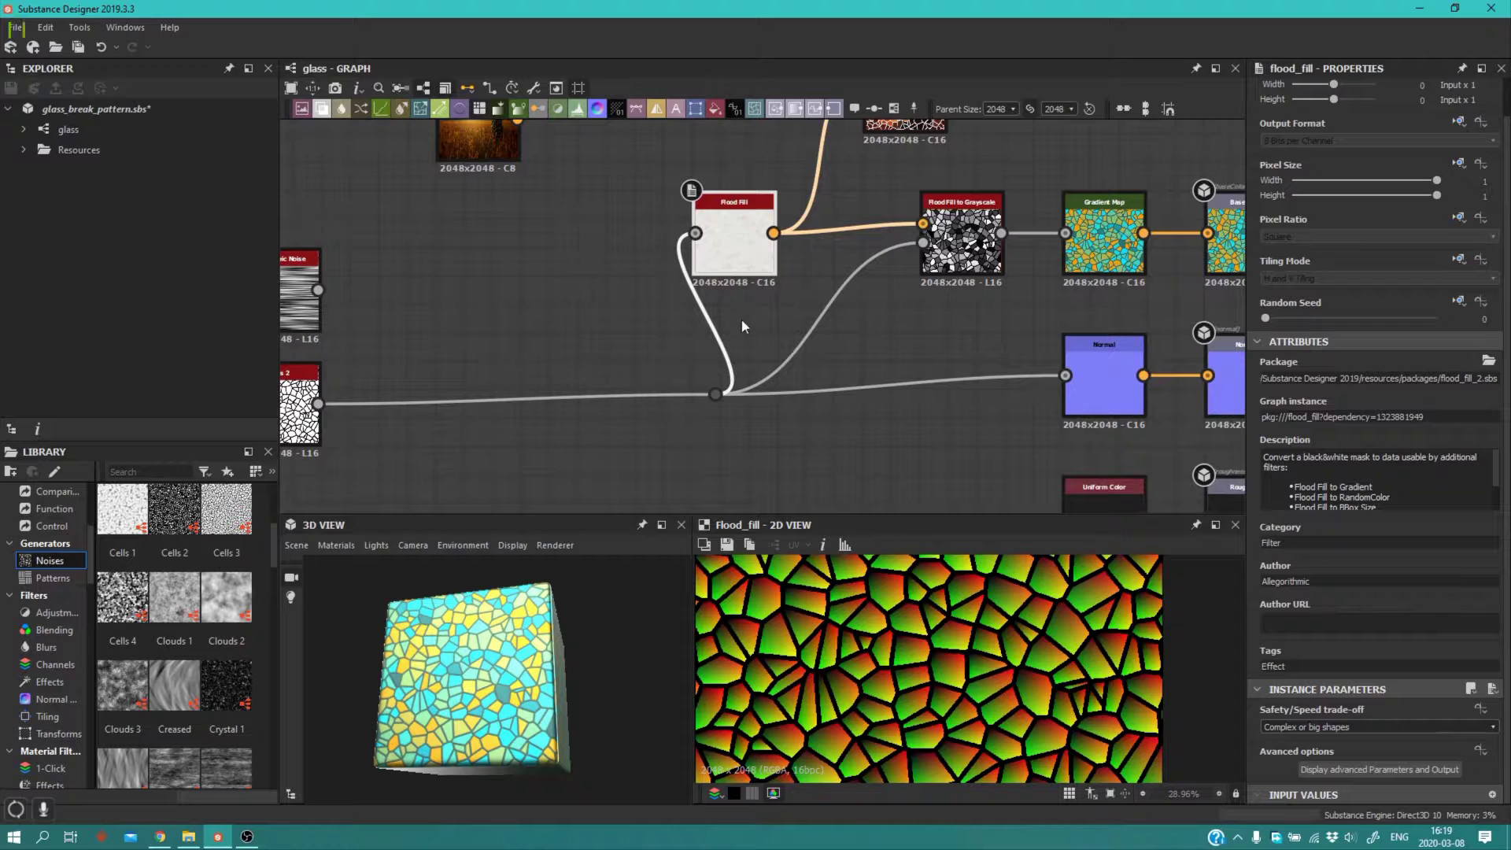
Step: Examine the Gradient Map node's colored output and compare it with the cube in the 3D view
mouse_move(511, 673)
mouse_down()
mouse_move(513, 690)
mouse_move(533, 680)
mouse_up()
scroll(845, 380, down, 1)
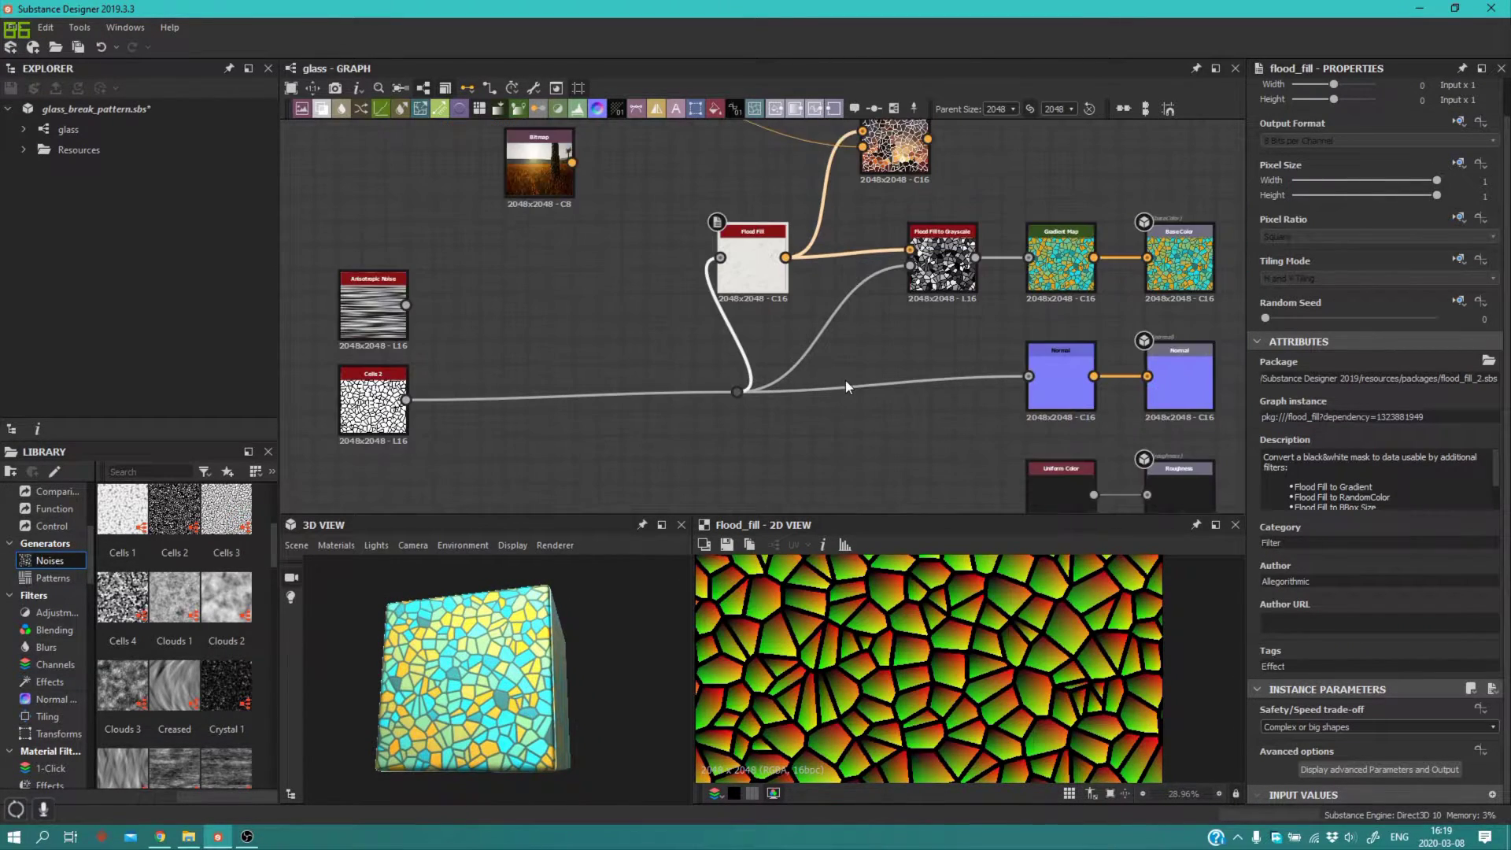
middle_drag(783, 350, 730, 352)
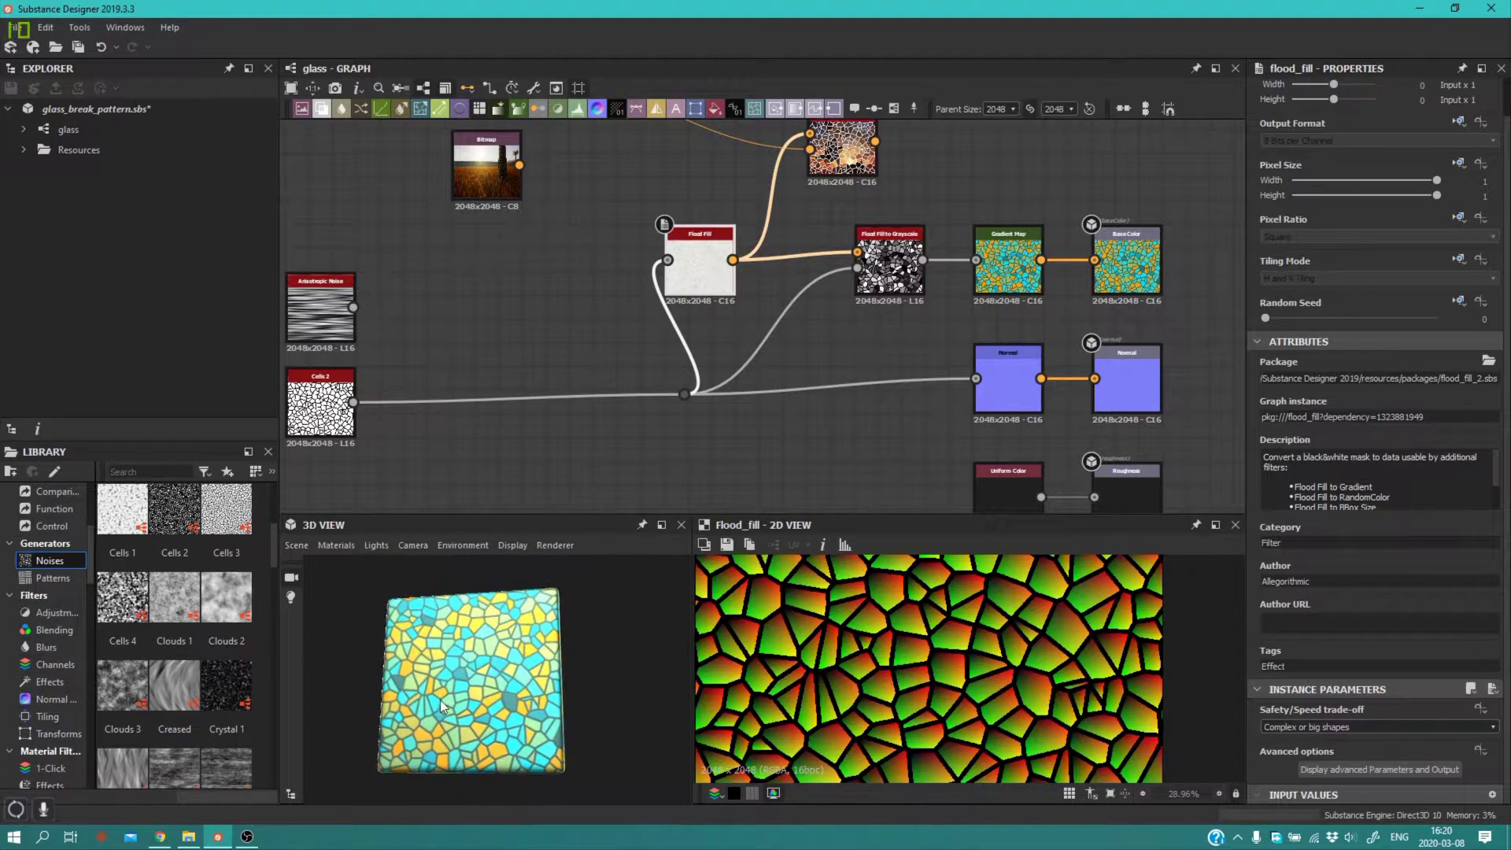
double_click(1008, 264)
scroll(955, 626, down, 3)
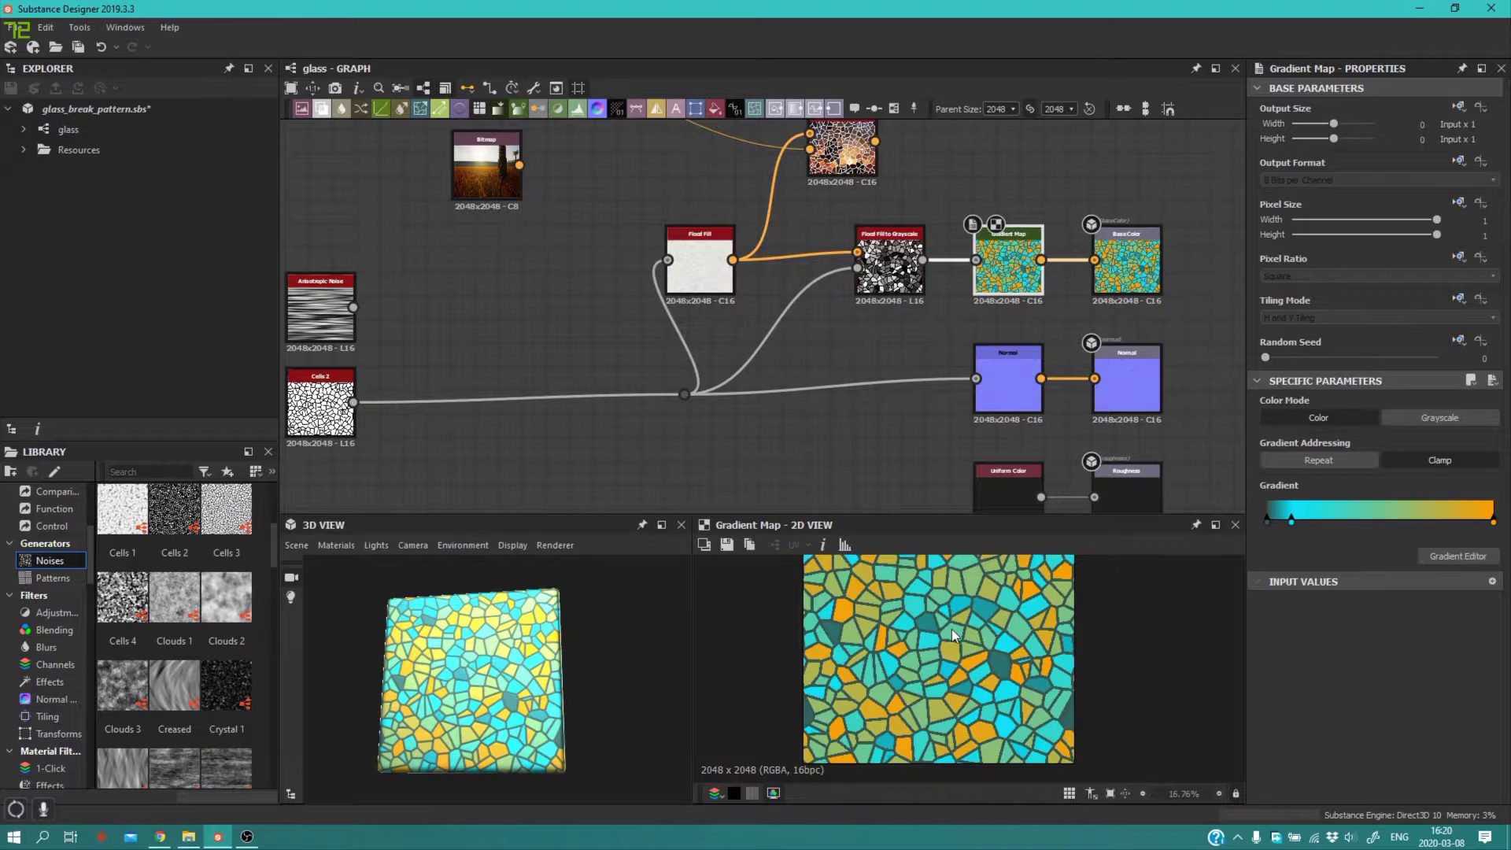
scroll(895, 240, up, 3)
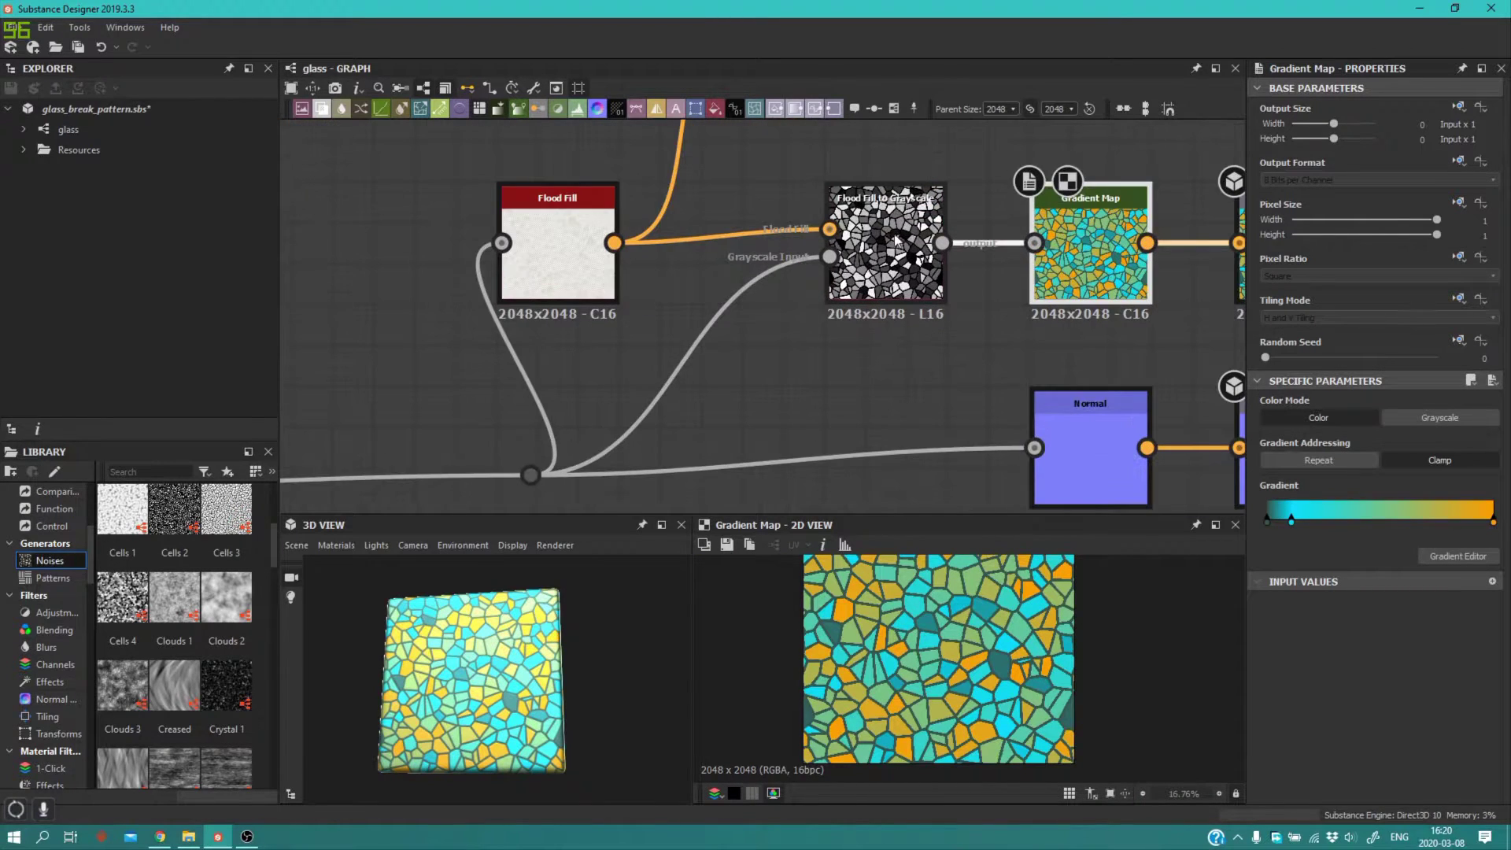
scroll(886, 366, down, 1)
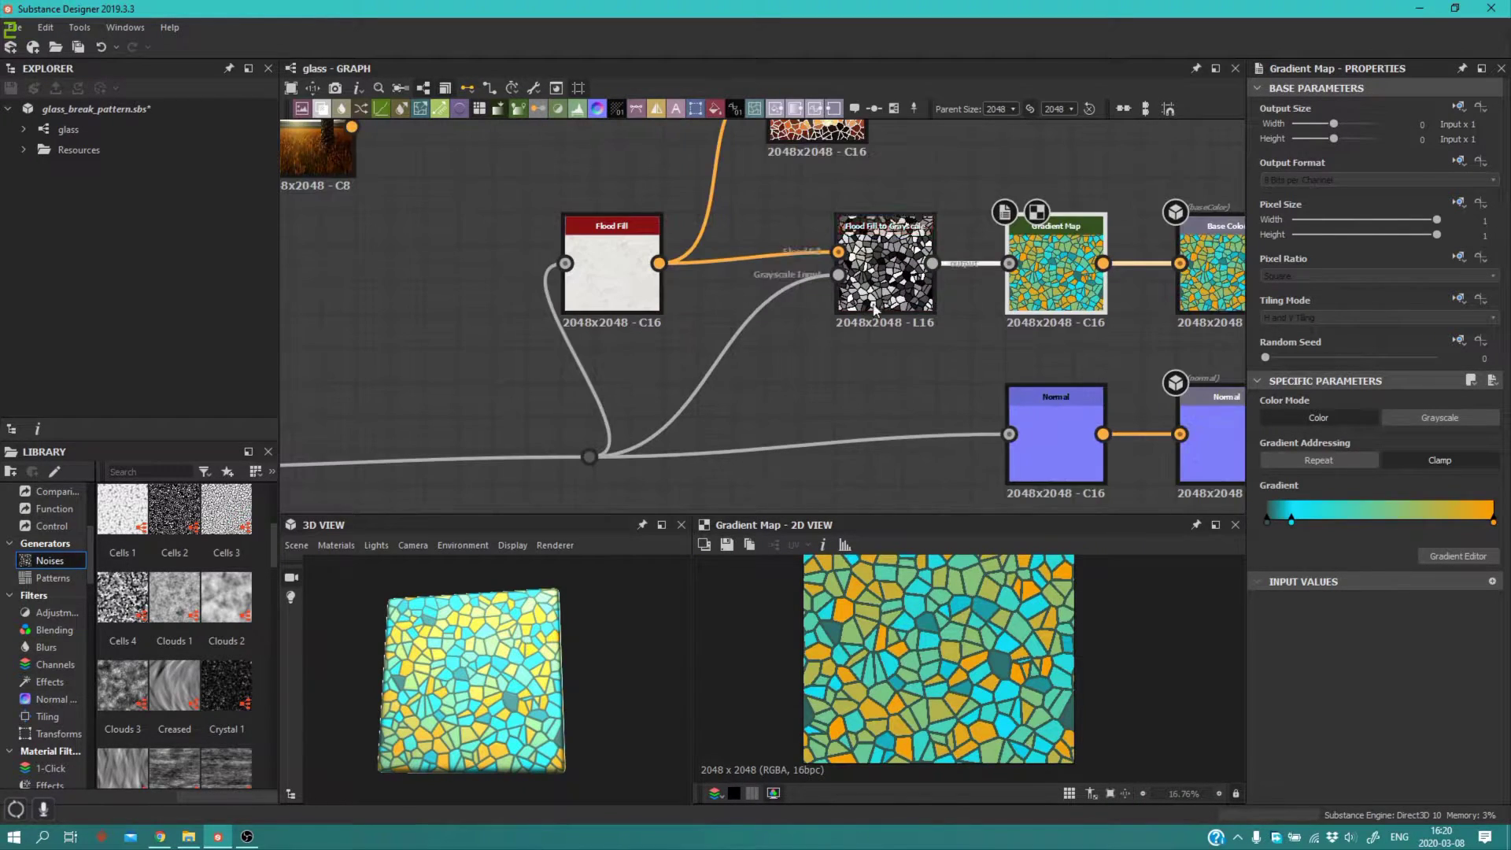
Step: Search the node list for "flood" to review the Flood Fill variants, and close it without adding a node
middle_drag(855, 359, 871, 350)
right_click(863, 369)
click(820, 365)
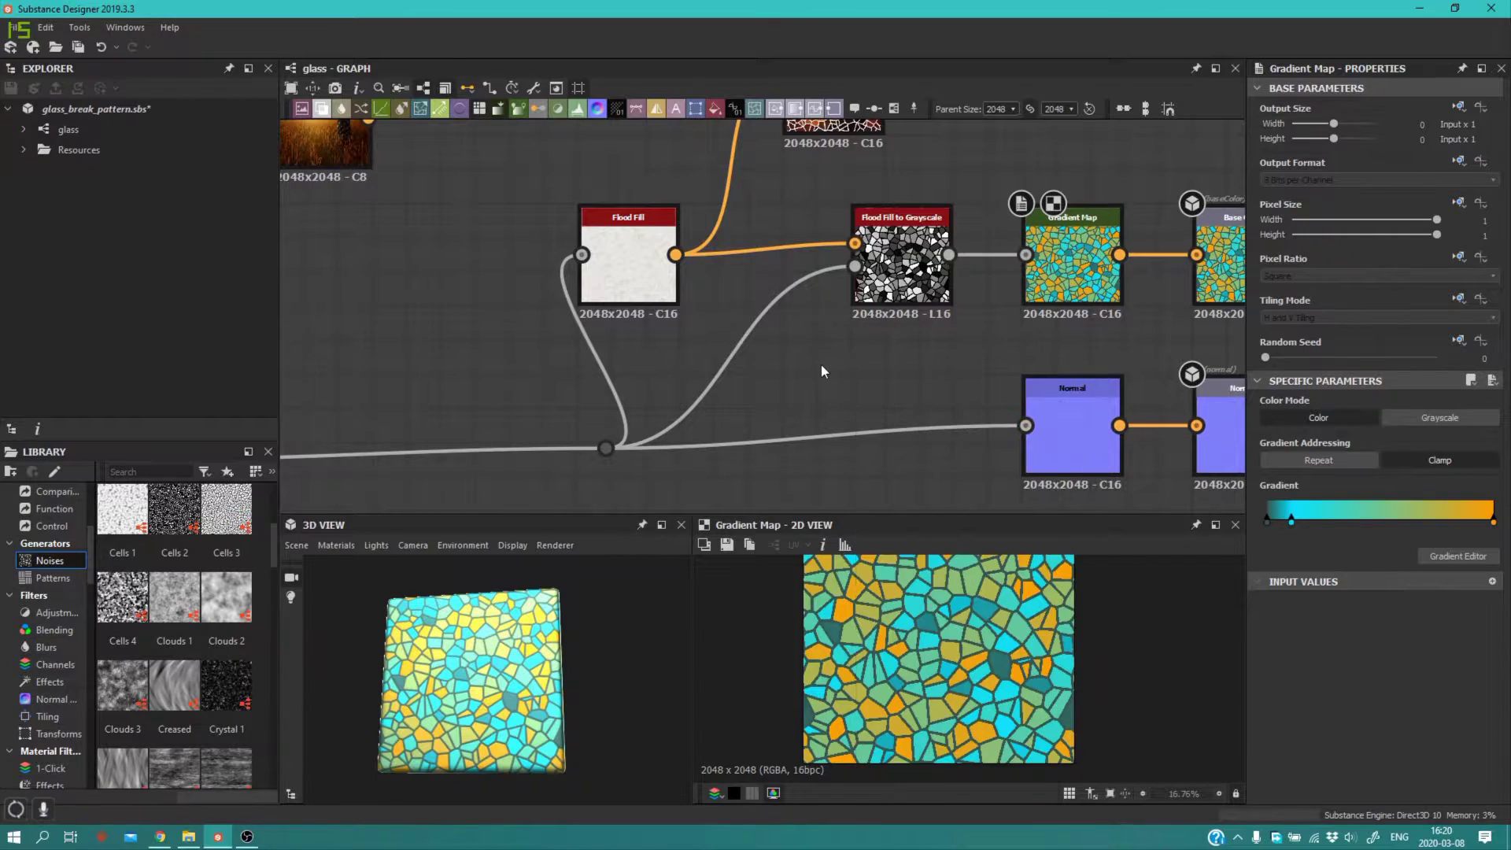
key(space)
text(flood)
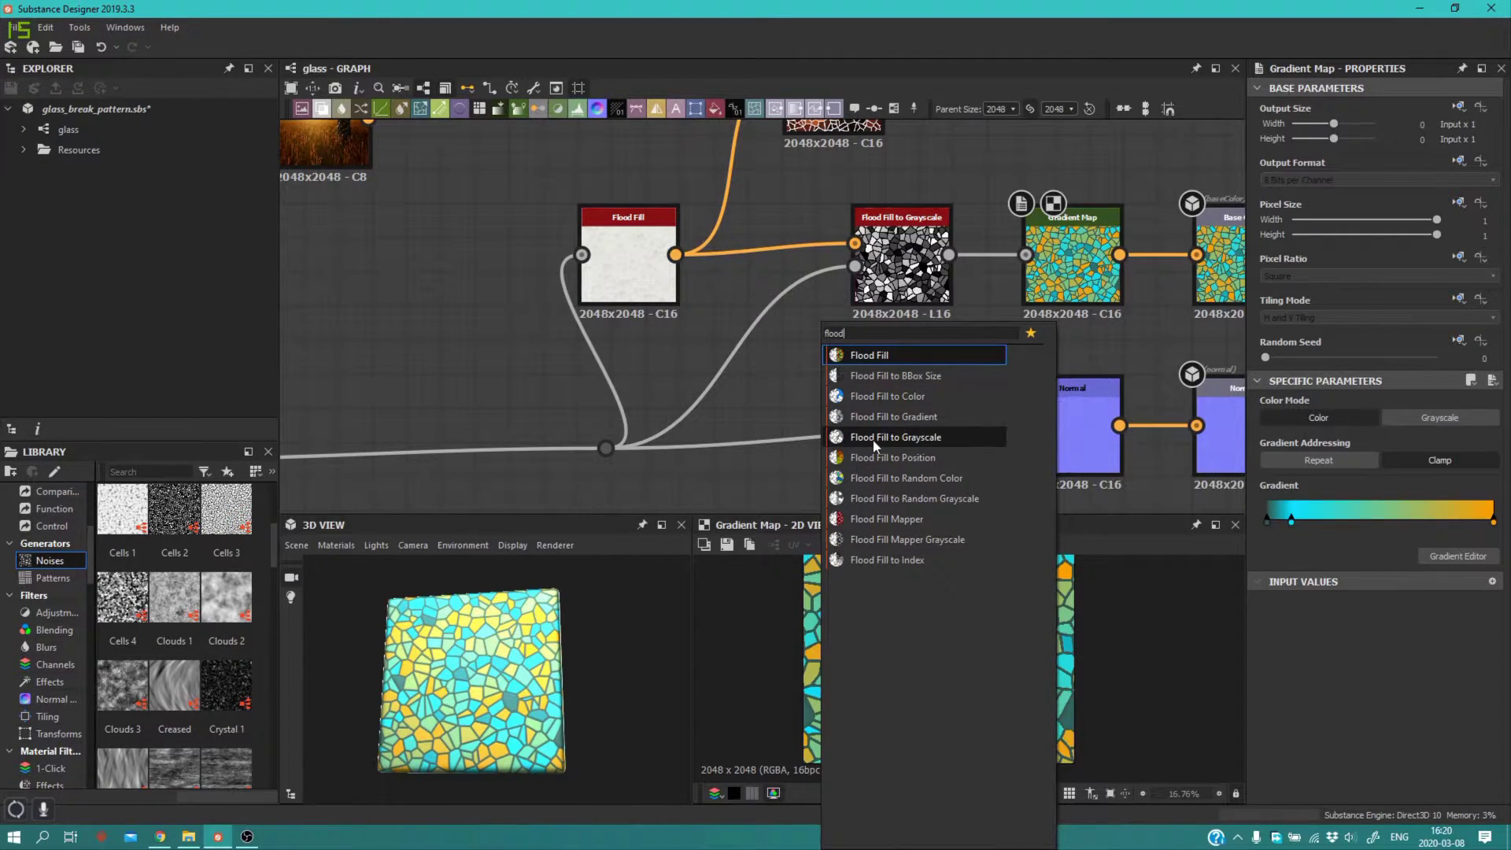
click(712, 413)
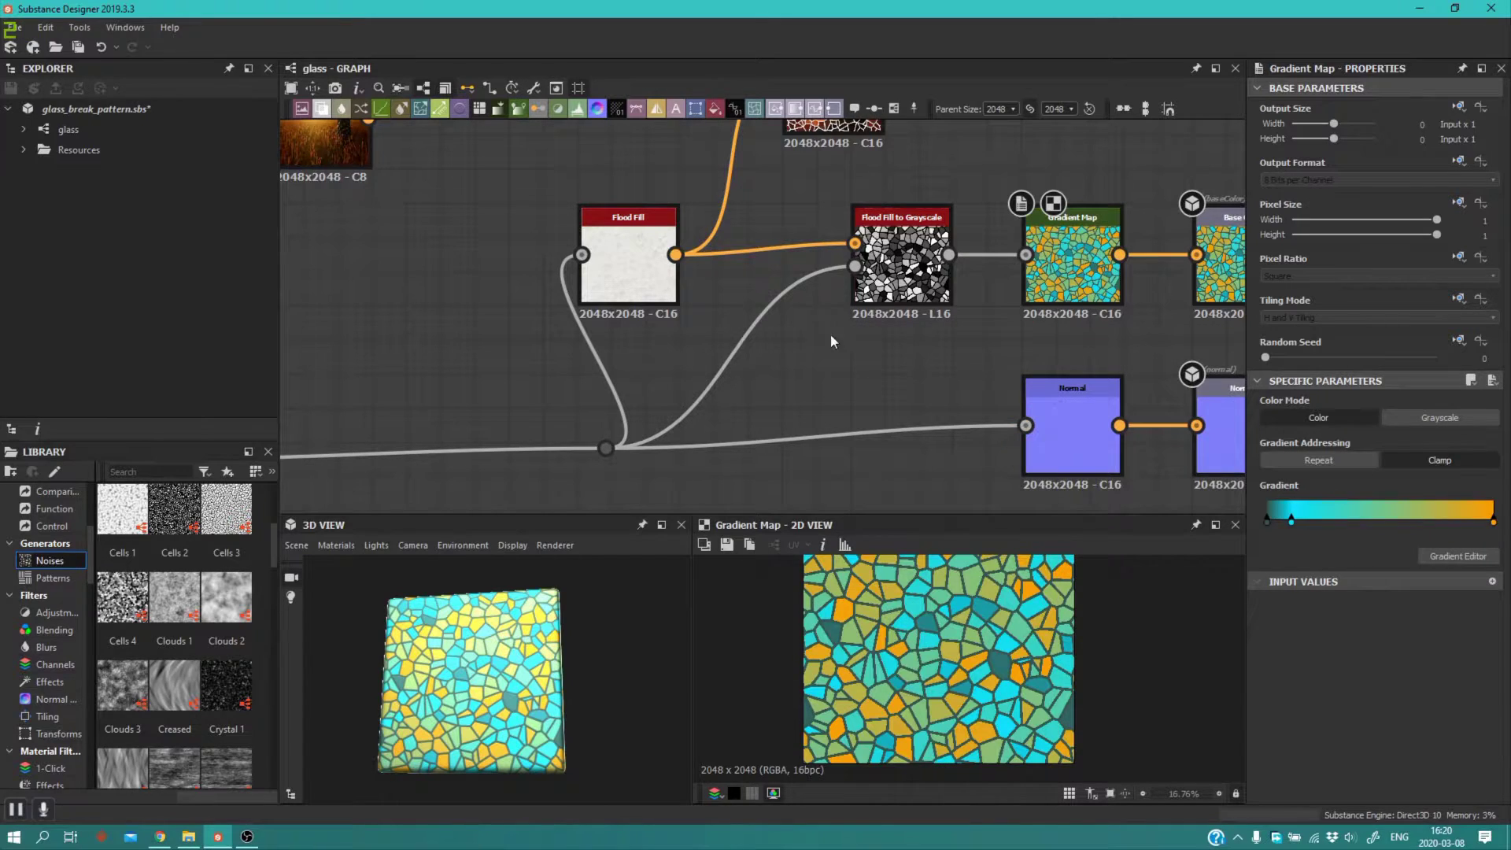
Step: Trace how the Cells 2 pattern and the Flood Fill node feed into the Flood Fill to Grayscale node's inputs
click(663, 252)
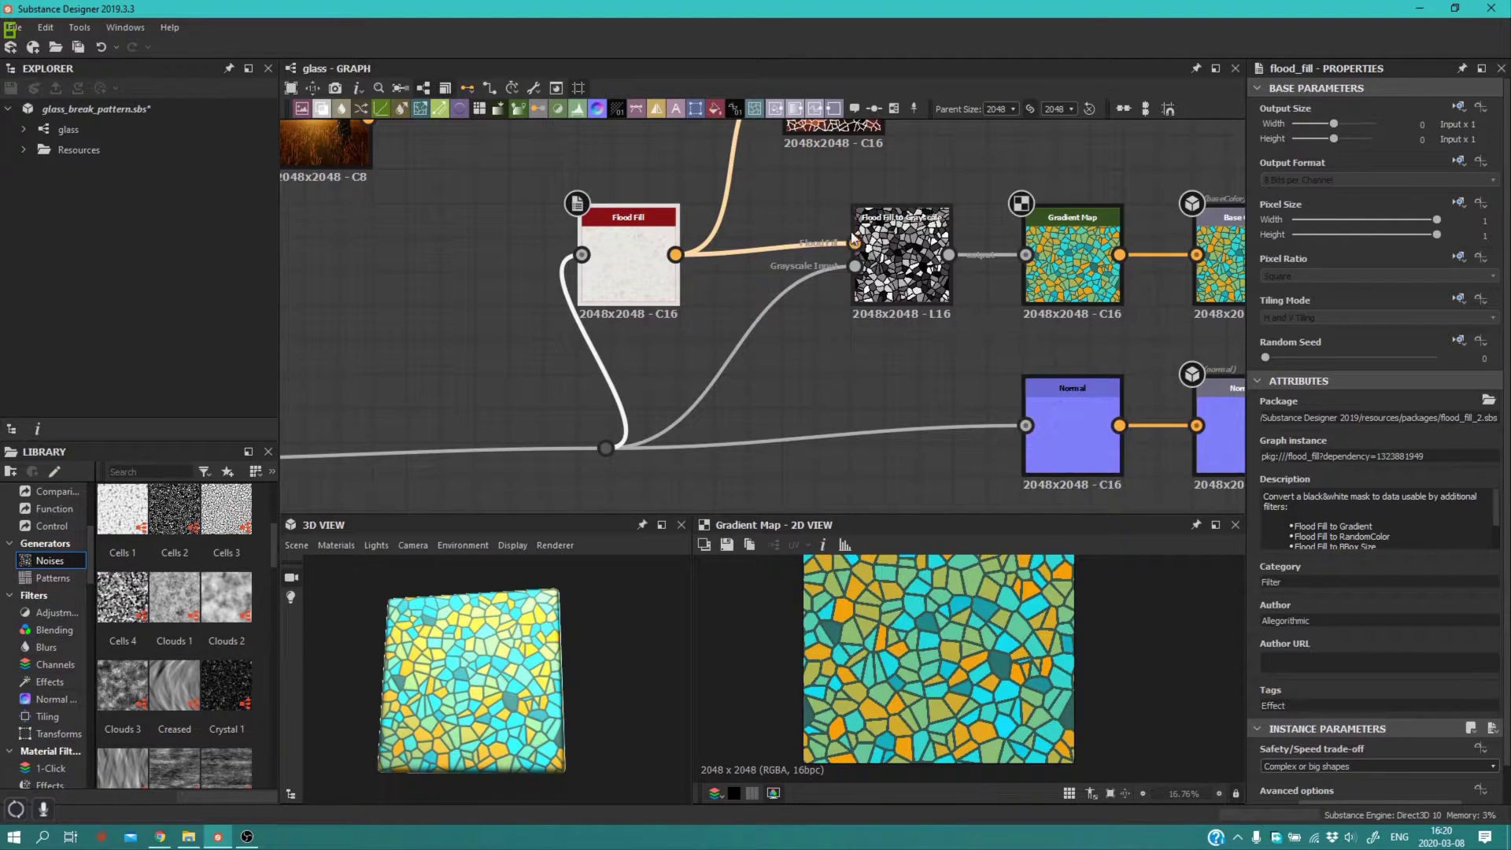
middle_drag(706, 314, 799, 314)
scroll(800, 314, down, 1)
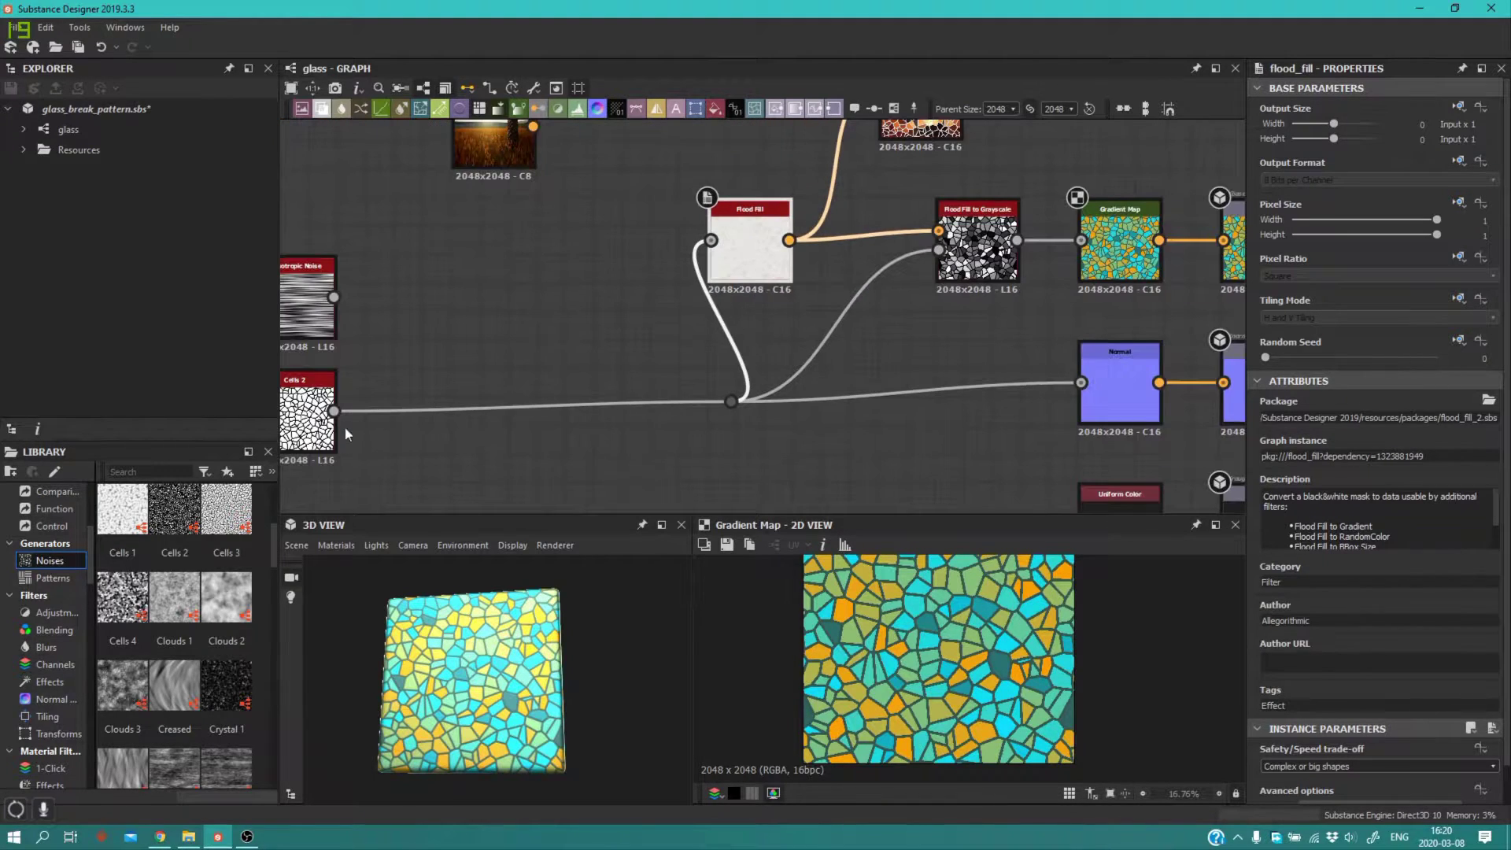
middle_drag(345, 427, 382, 416)
click(383, 415)
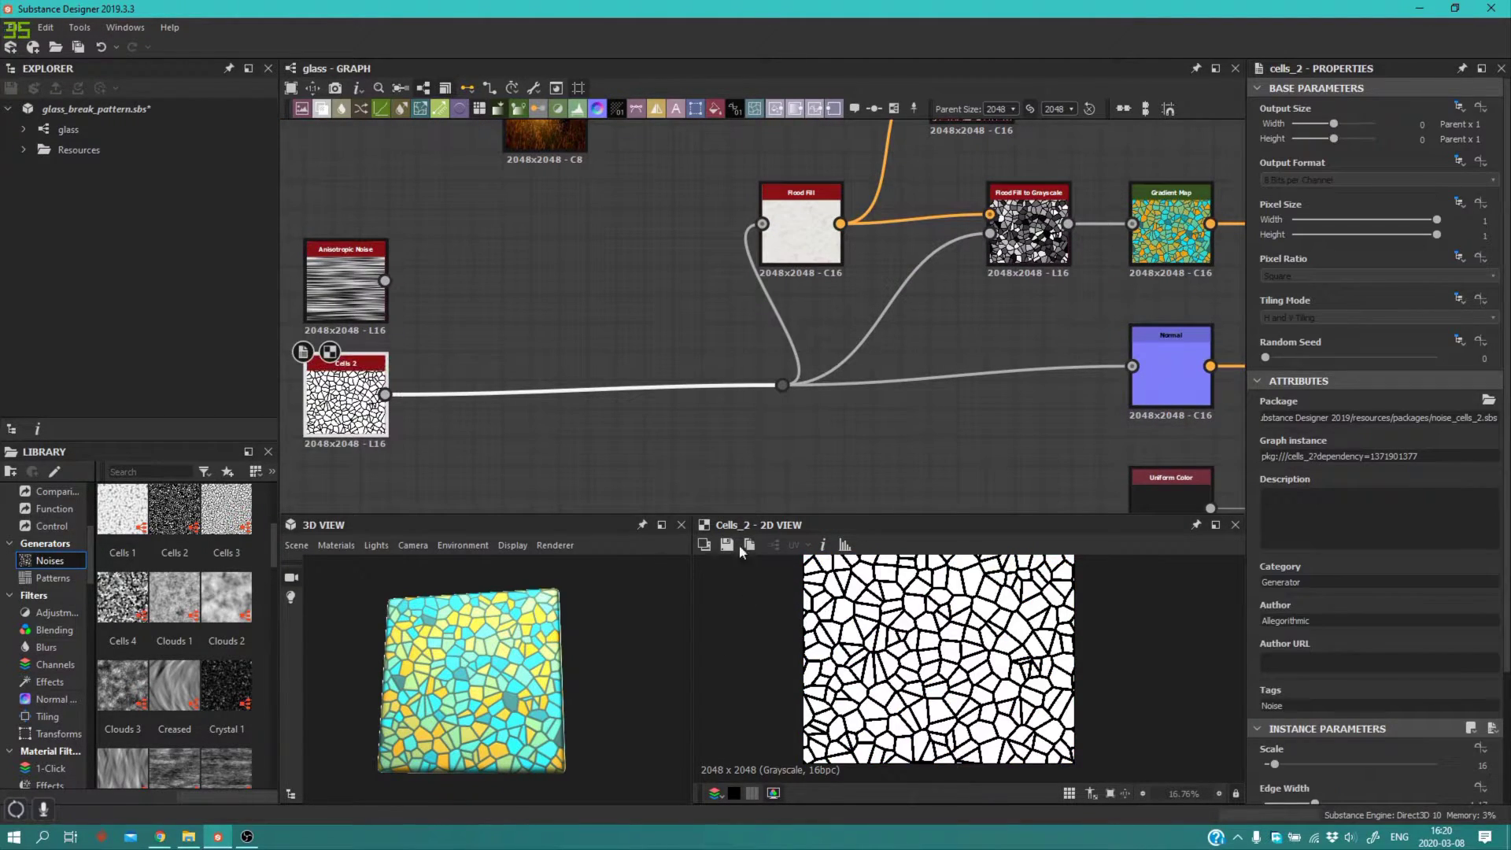
scroll(995, 229, up, 2)
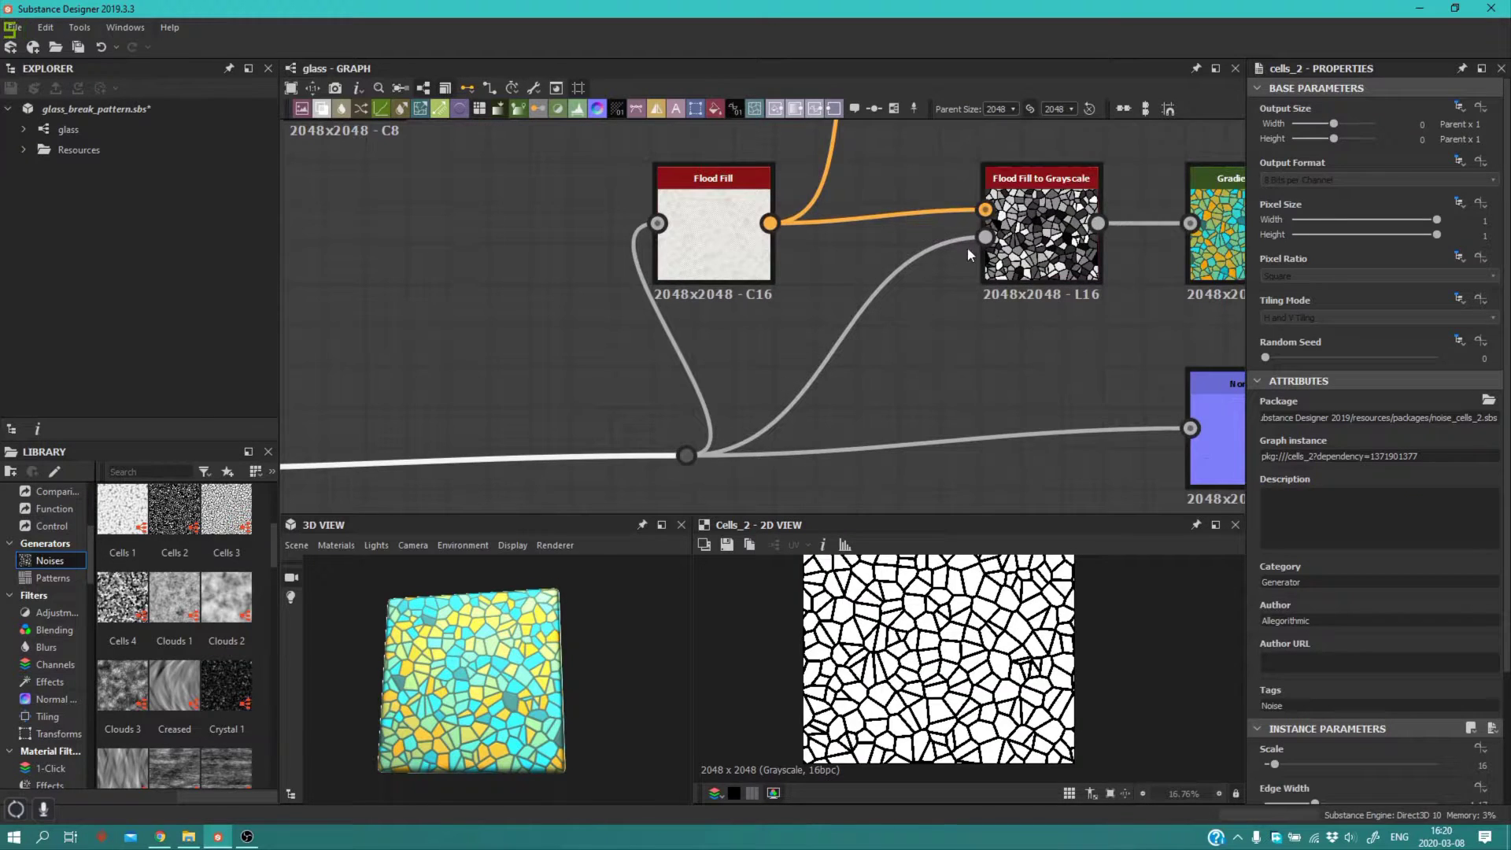
Step: Try different Luminance Adjustment and Luminance Random values on the Flood Fill to Grayscale node, restoring them to -1 and 1
scroll(983, 250, down, 2)
click(1023, 244)
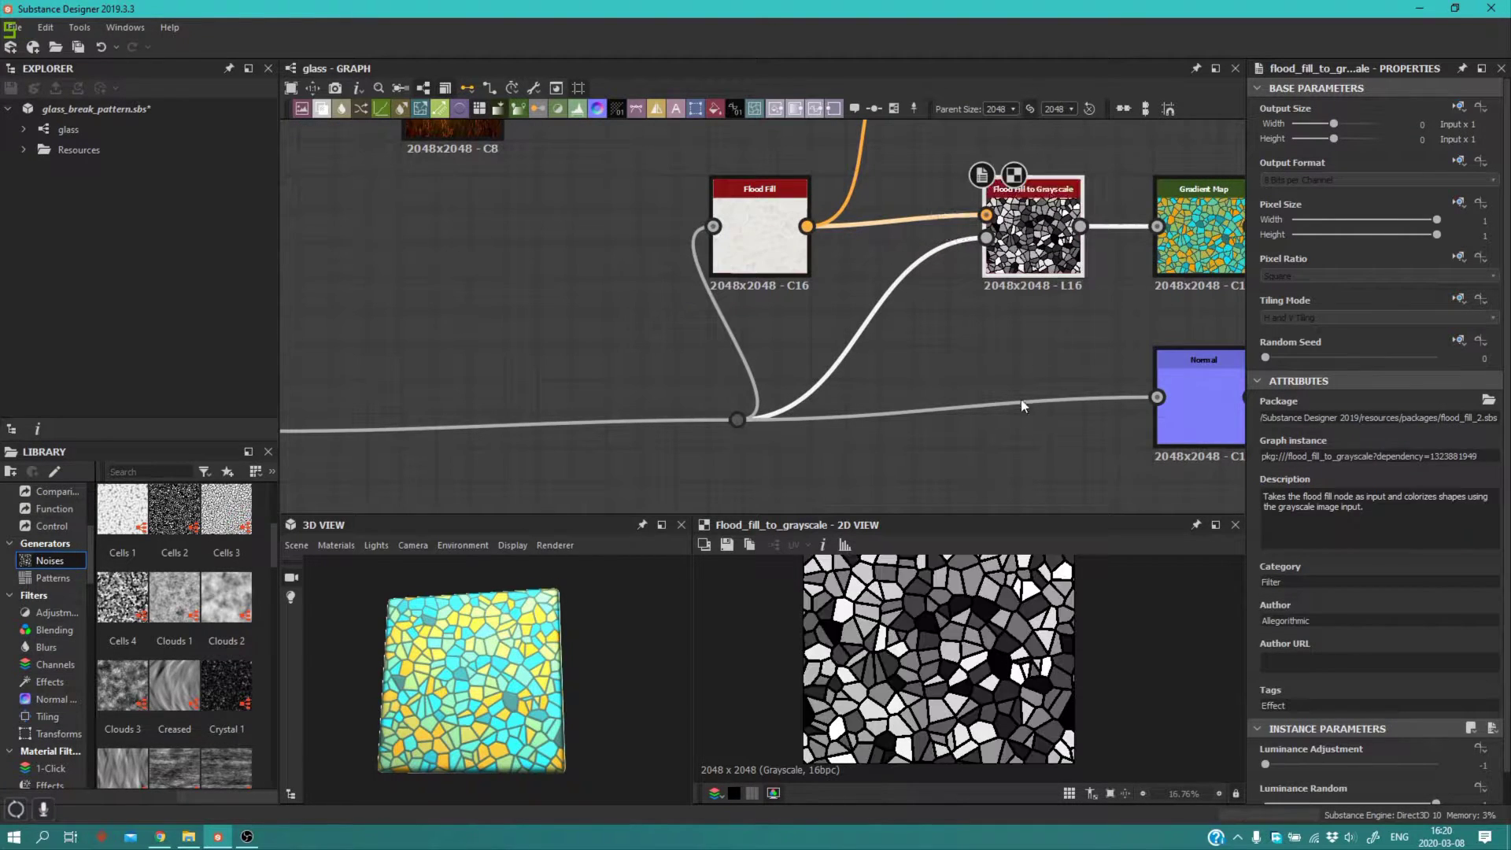
scroll(987, 708, down, 1)
scroll(988, 708, down, 1)
scroll(1356, 729, down, 1)
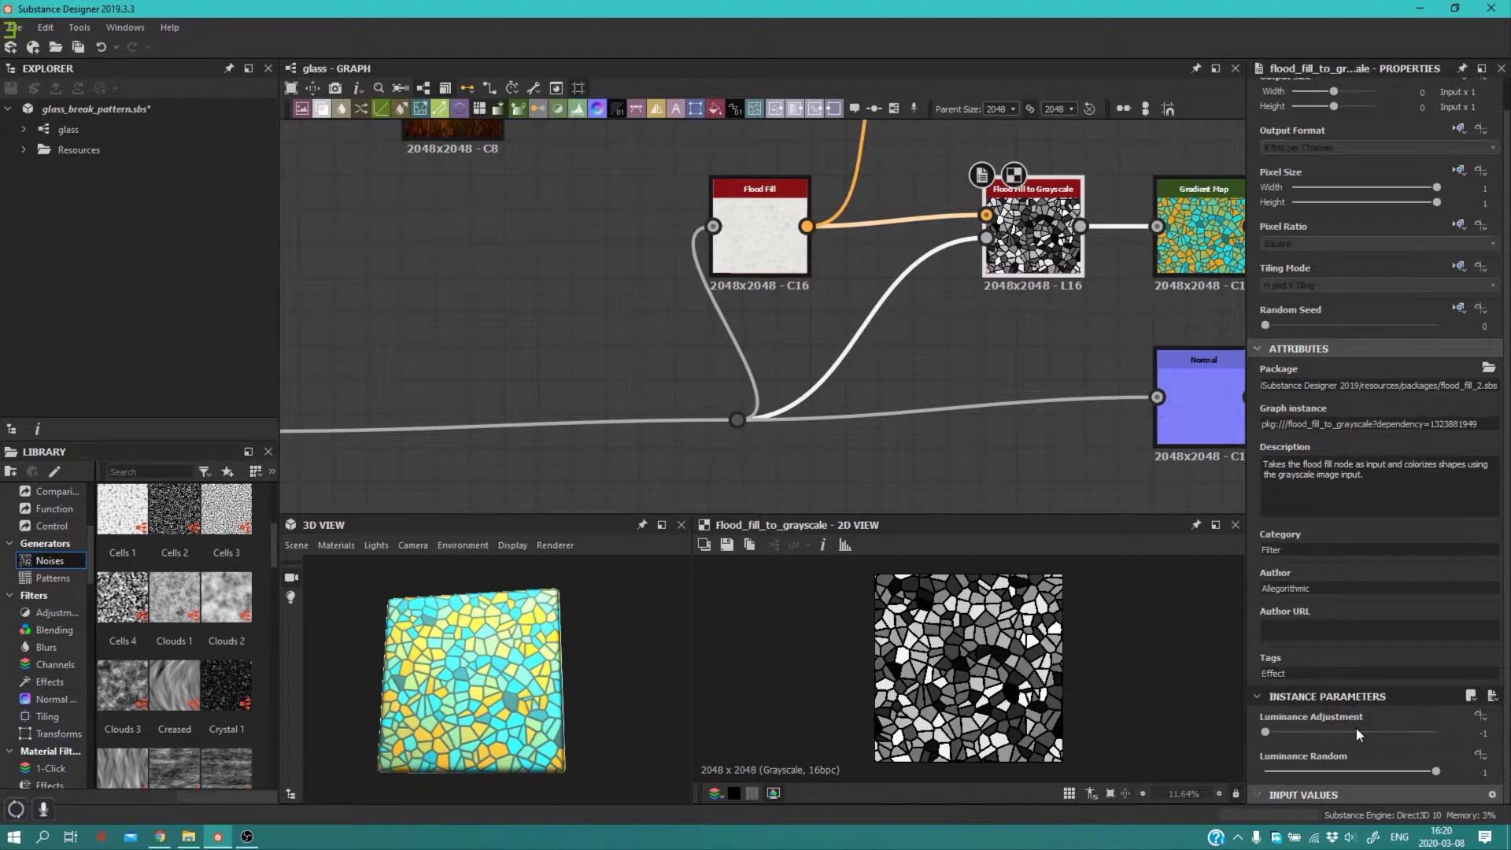
mouse_move(1270, 733)
mouse_down()
mouse_move(1361, 727)
mouse_move(1259, 716)
mouse_up()
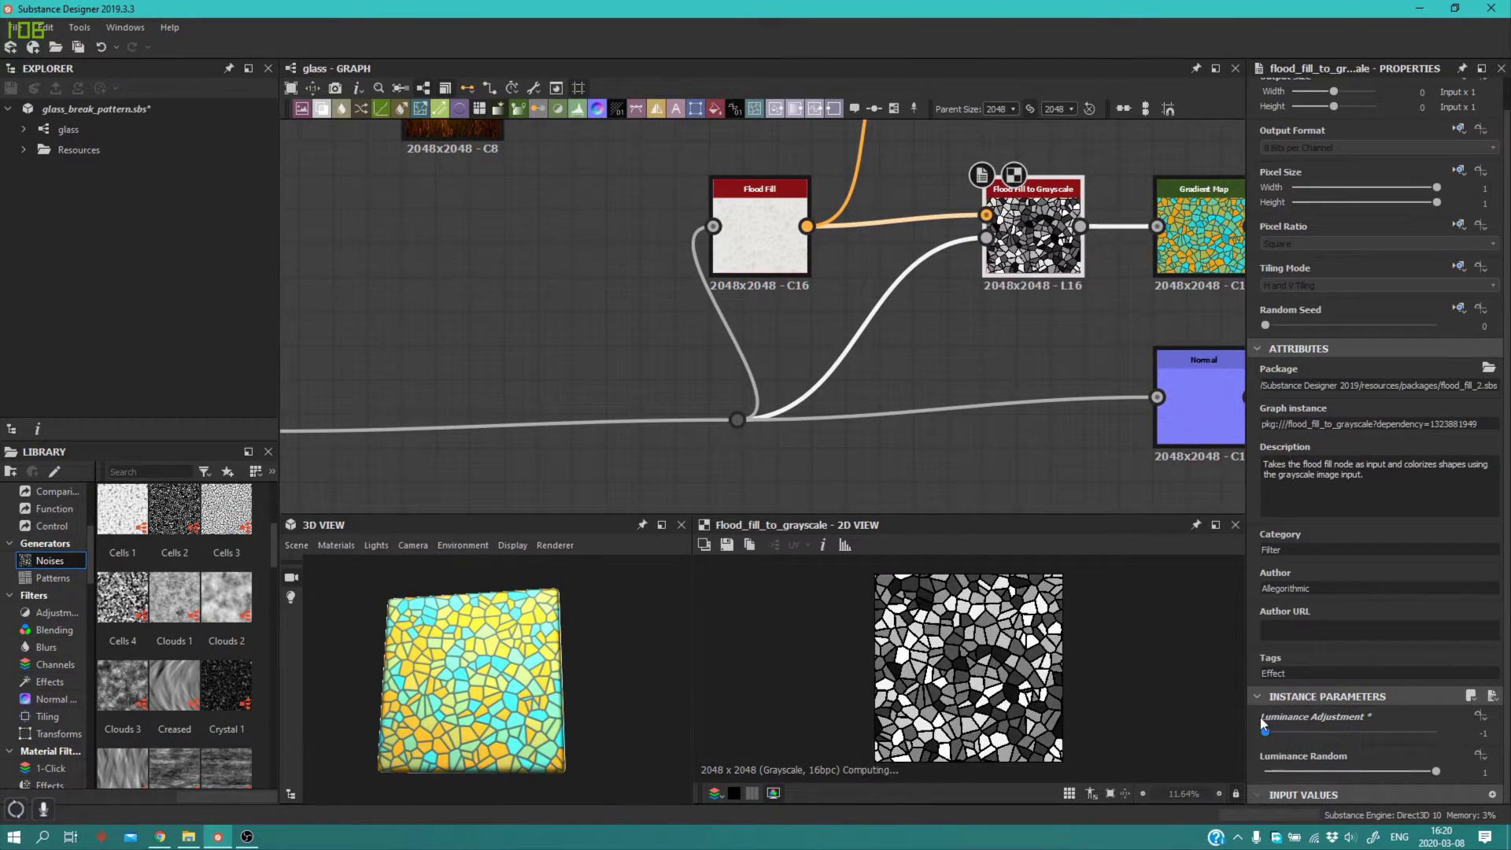
click(1435, 771)
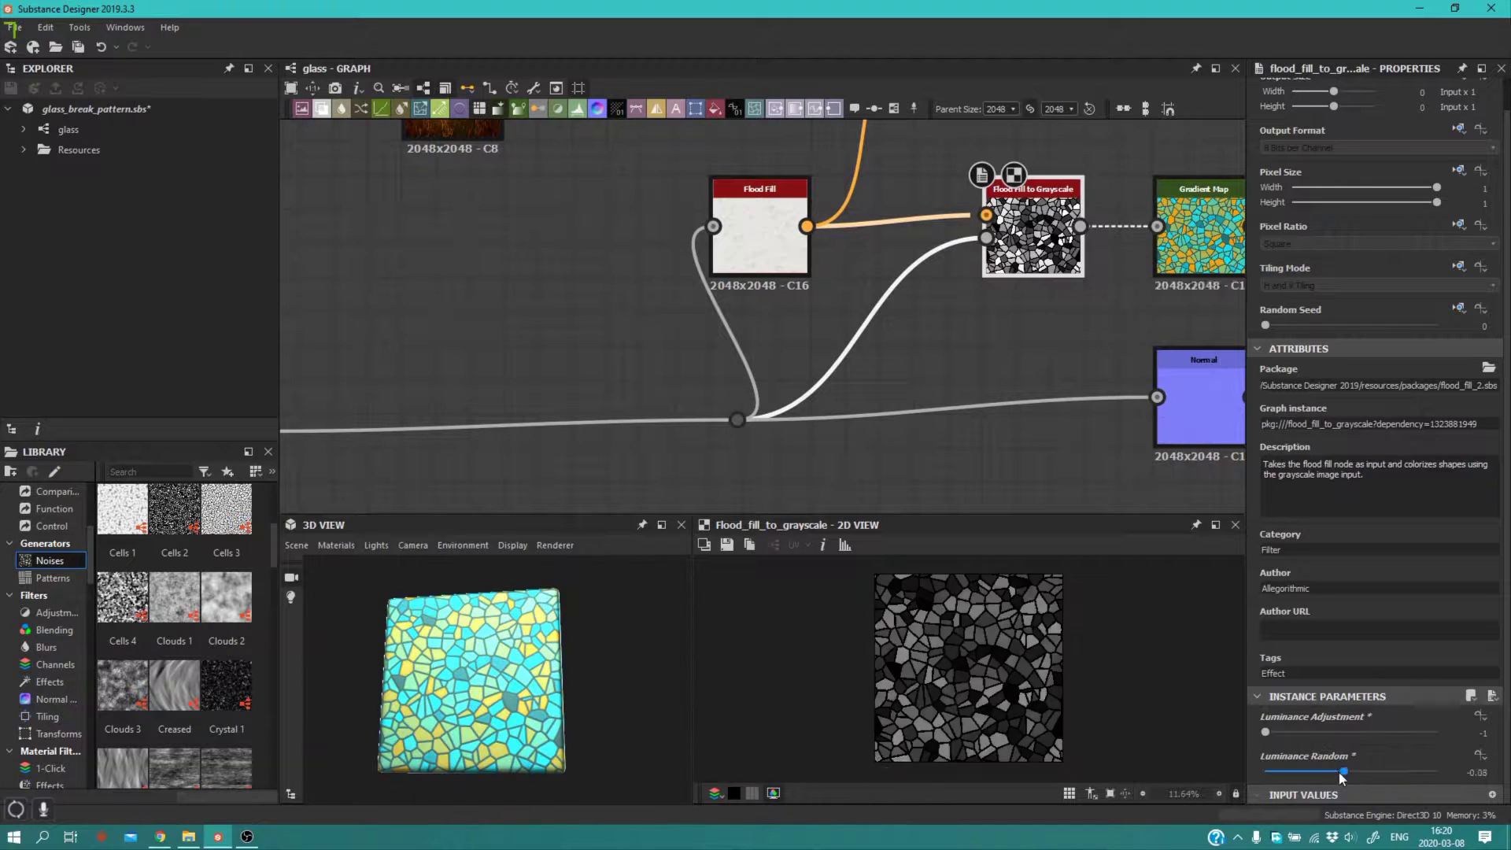
Step: Trace the Flood Fill to Grayscale output through the Gradient Map to the Base Color output and compare it with the cube
scroll(751, 374, down, 2)
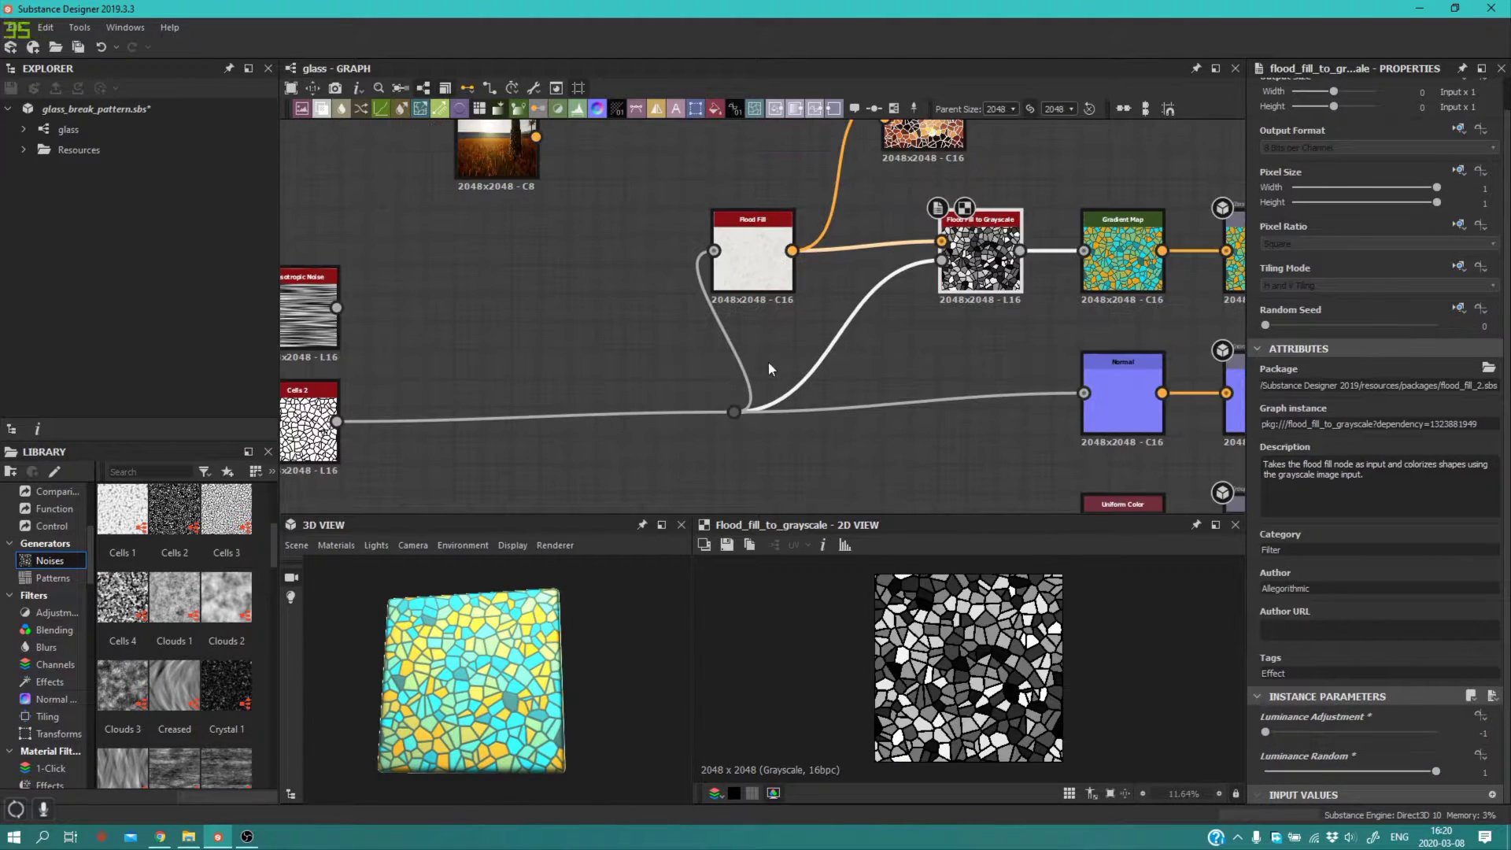
scroll(936, 311, up, 2)
scroll(918, 293, up, 2)
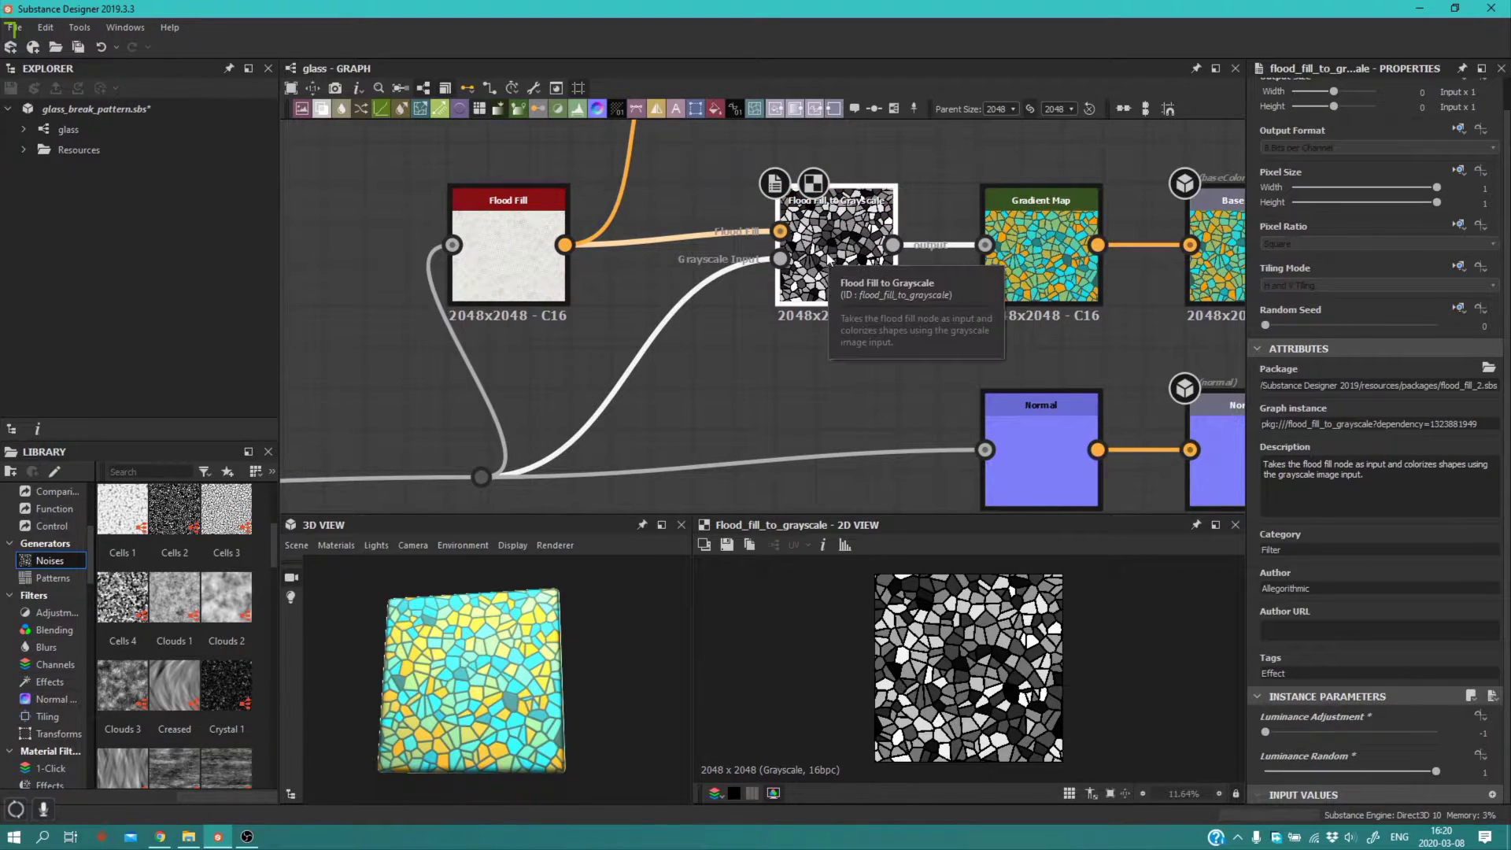
click(1067, 252)
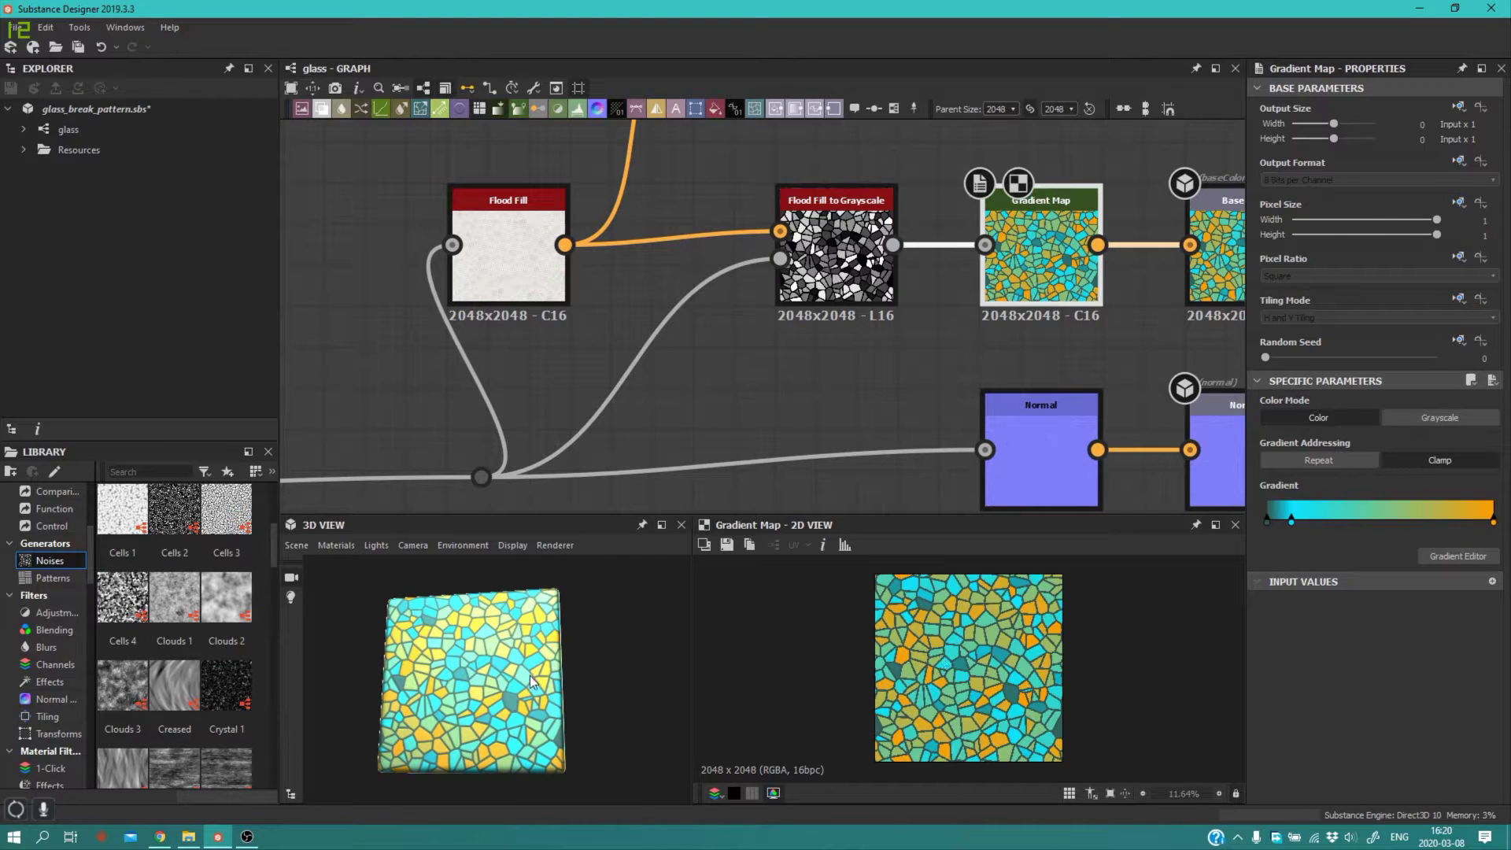
middle_drag(1200, 272, 1090, 281)
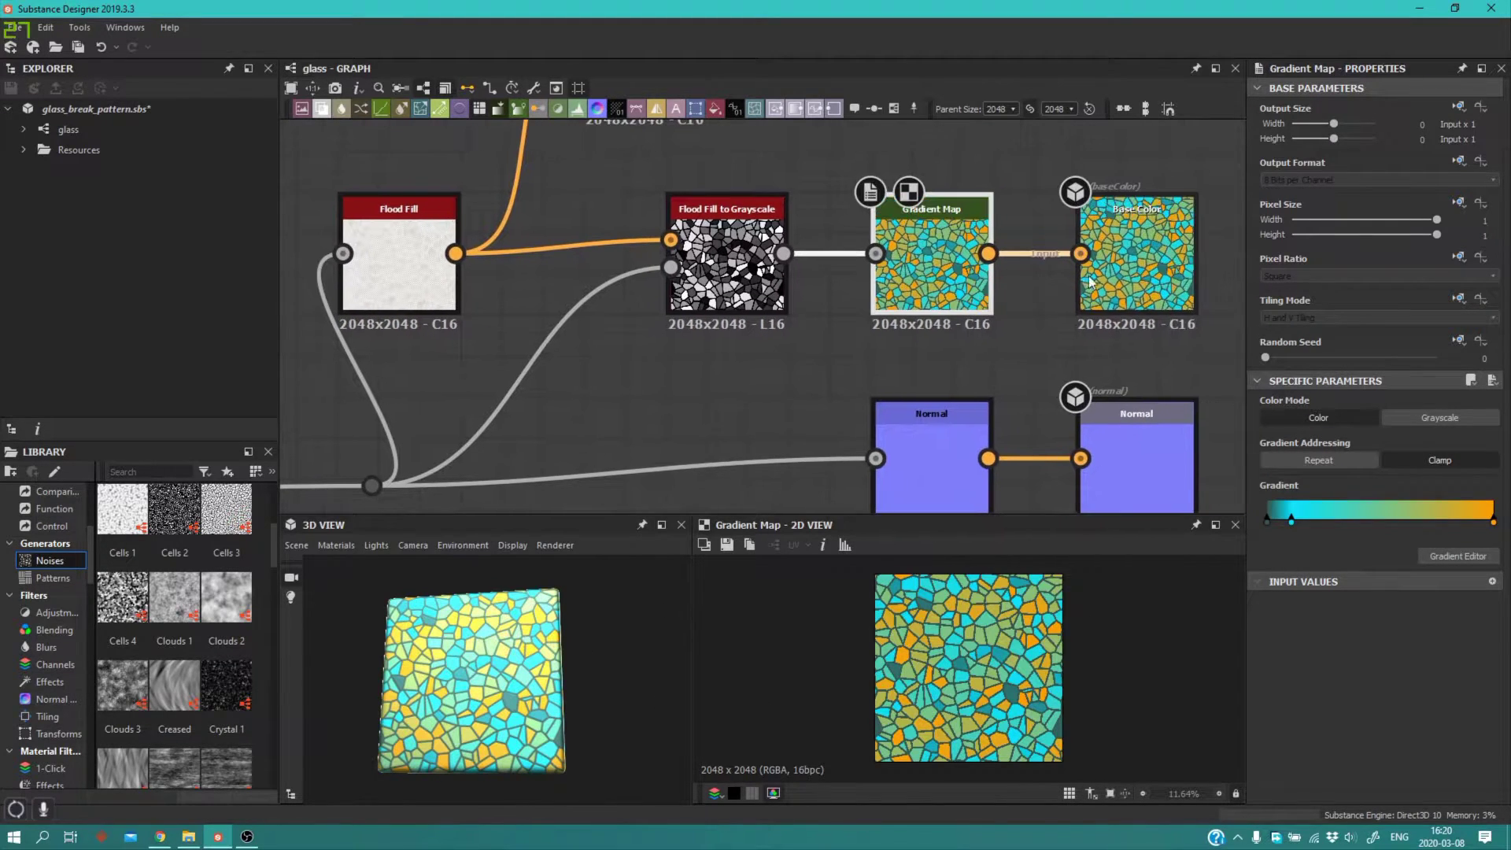
click(1091, 280)
drag(574, 675, 520, 658)
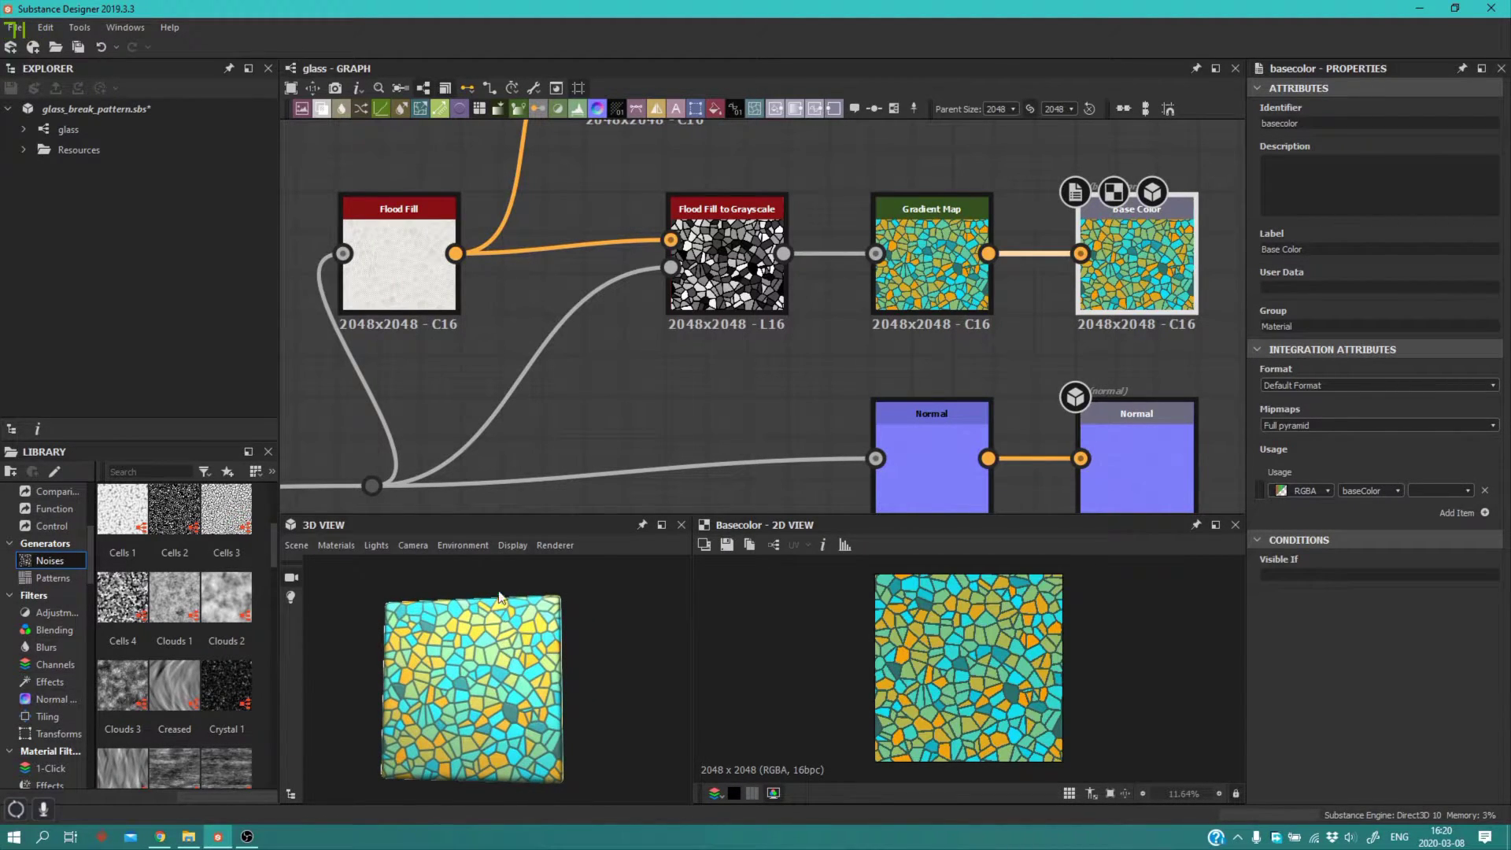
Step: Examine the Normal node and the Uniform Color nodes that feed the Roughness and Metallic outputs
middle_drag(588, 355, 589, 238)
scroll(902, 338, down, 1)
middle_drag(902, 364, 762, 292)
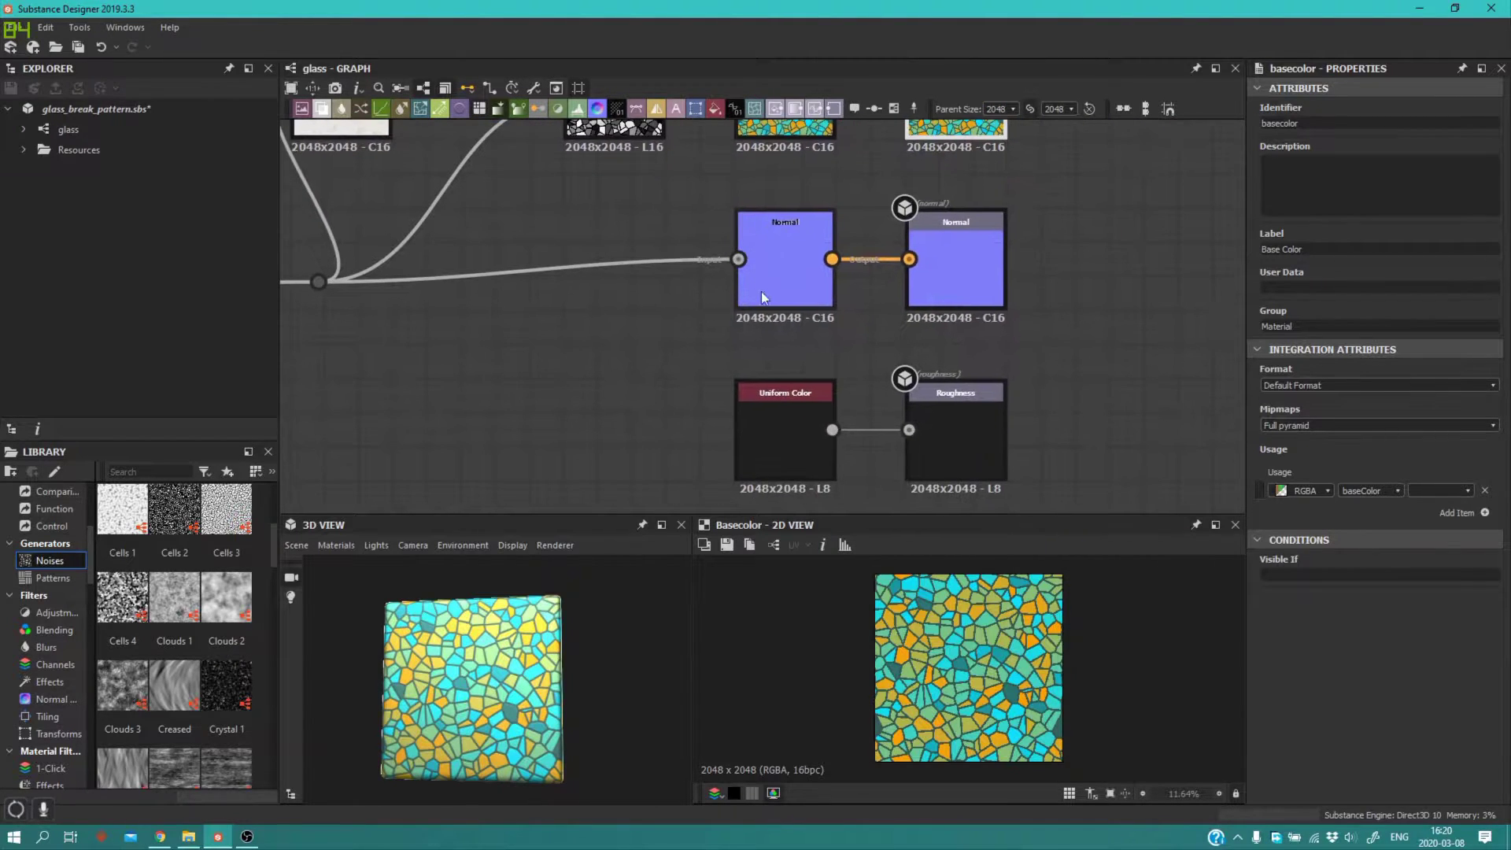
middle_drag(799, 197, 818, 141)
click(805, 355)
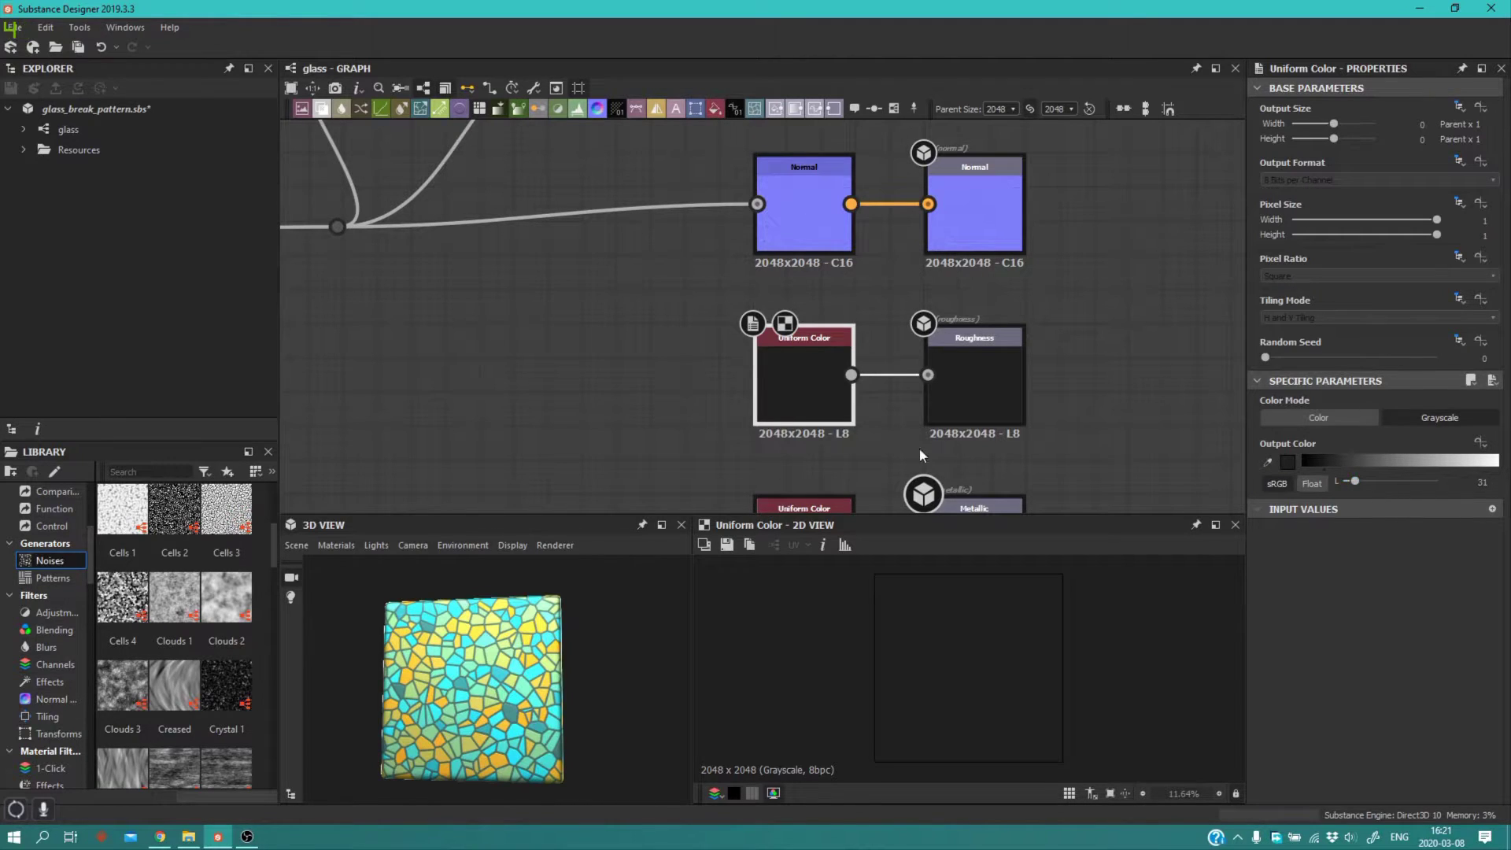
middle_drag(832, 405, 852, 235)
click(861, 364)
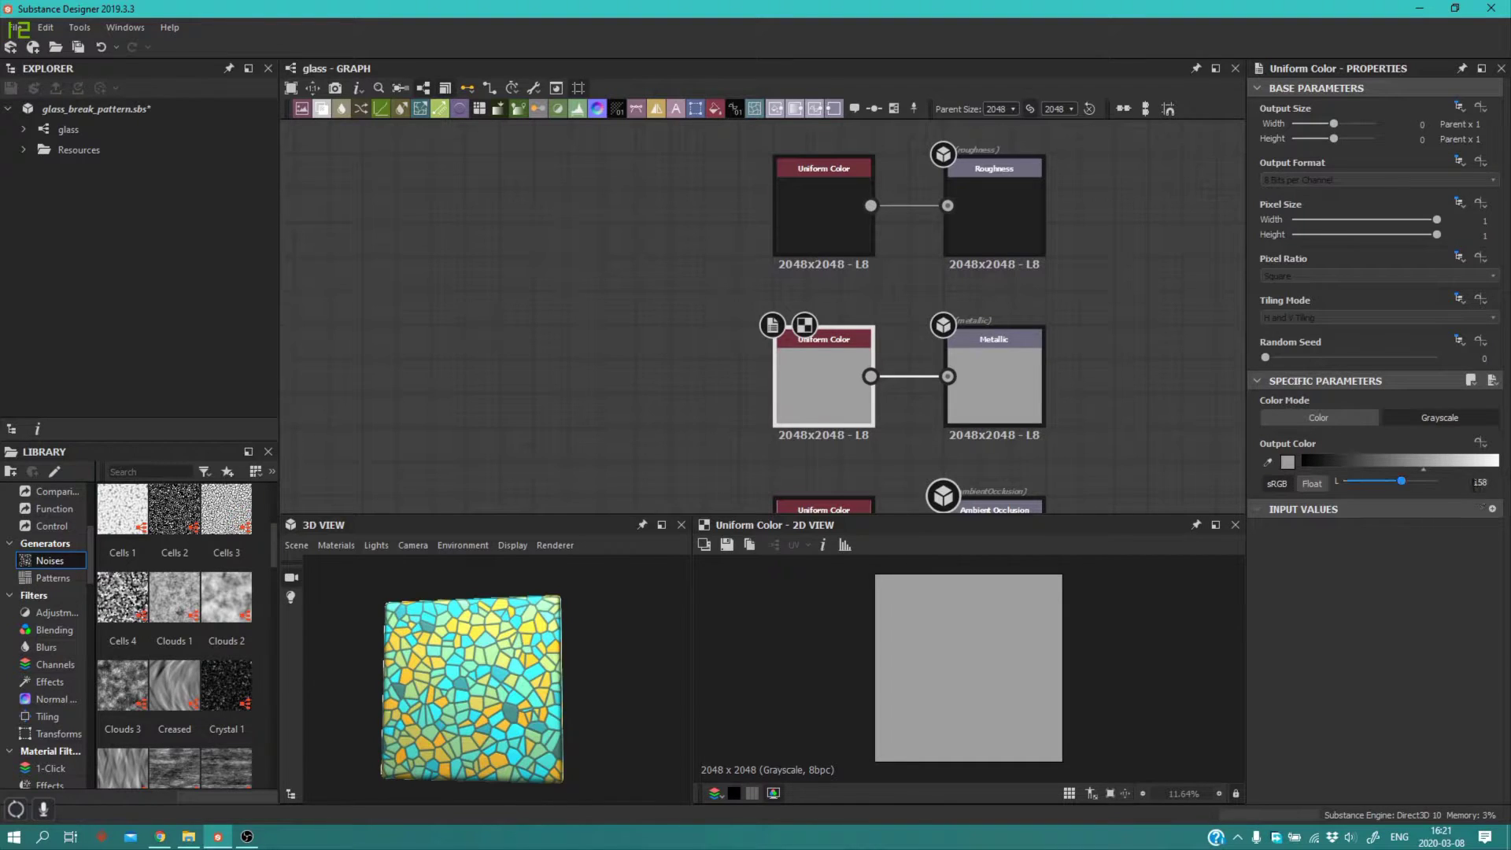
mouse_move(355, 644)
mouse_down()
mouse_move(536, 649)
mouse_move(516, 635)
mouse_move(377, 645)
mouse_up()
Step: Review the whole graph from Cells 2 through the Flood Fill nodes to the outputs, alongside the cube in the 3D view
middle_drag(580, 334, 721, 438)
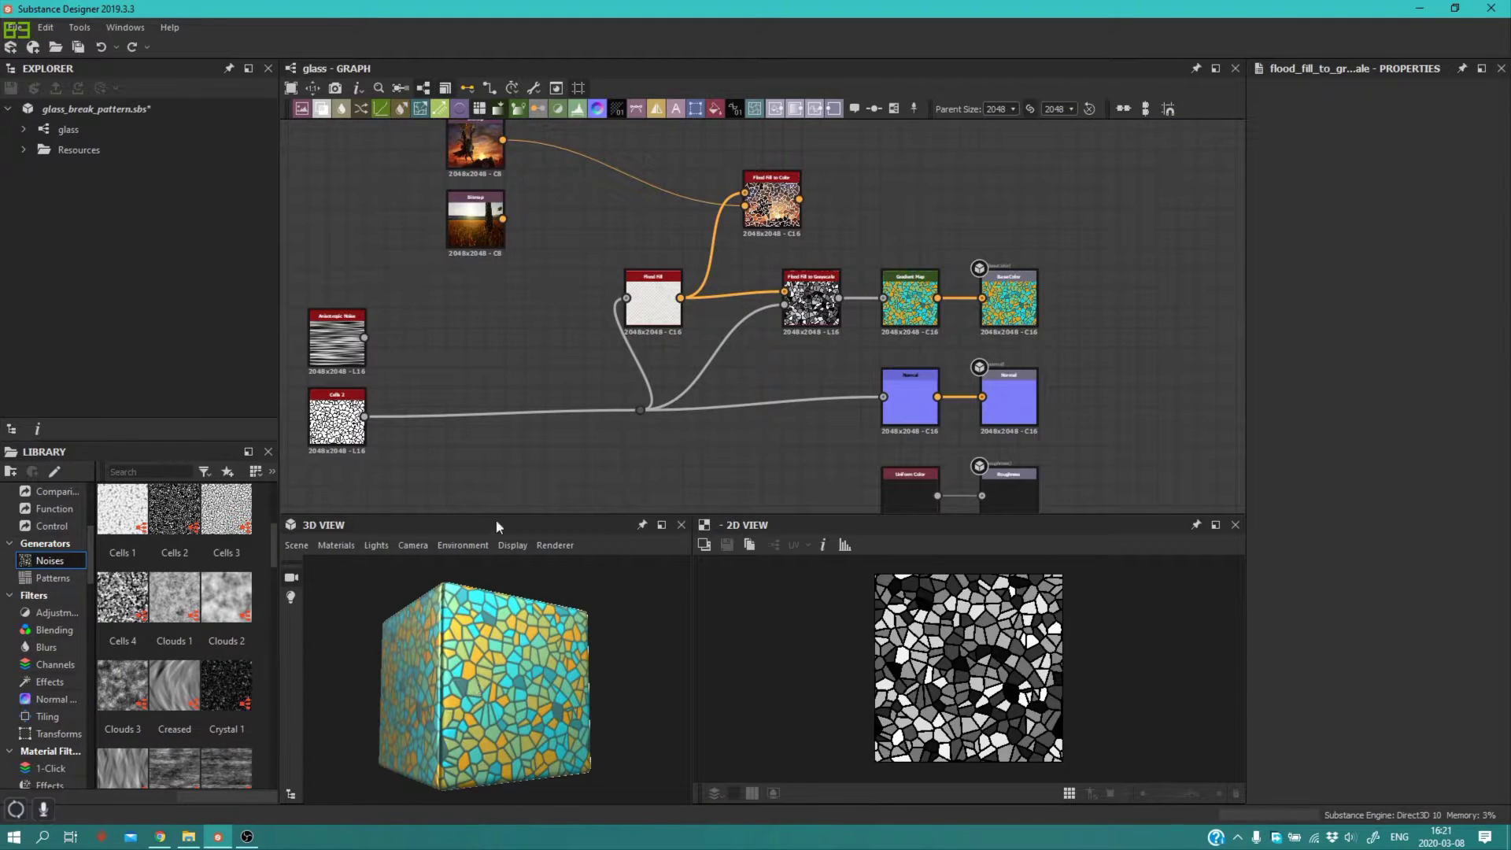
drag(564, 673, 445, 686)
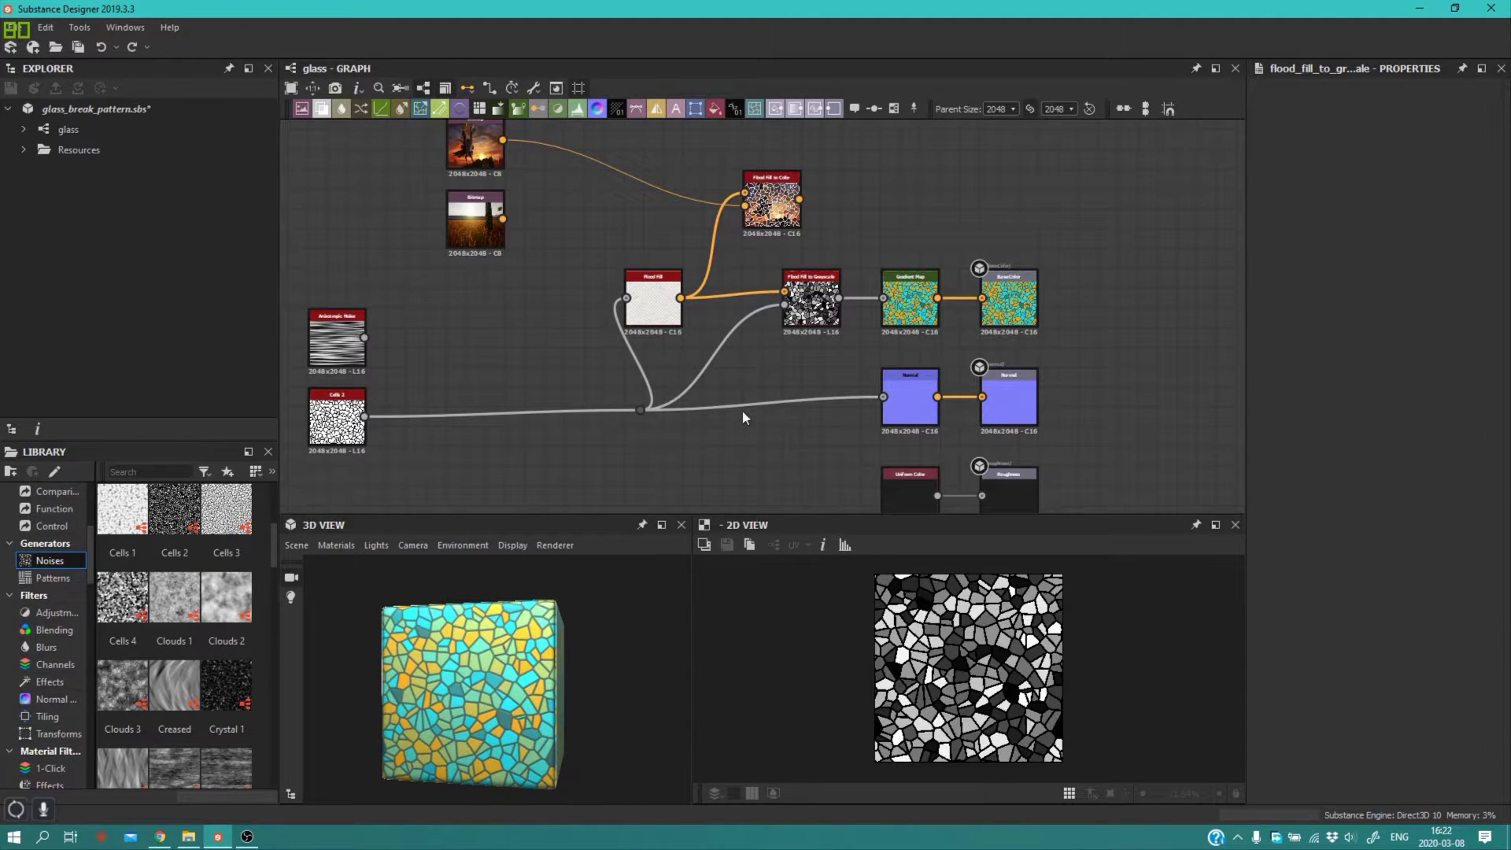
mouse_move(806, 341)
middle_down()
mouse_move(771, 350)
mouse_move(826, 351)
middle_up()
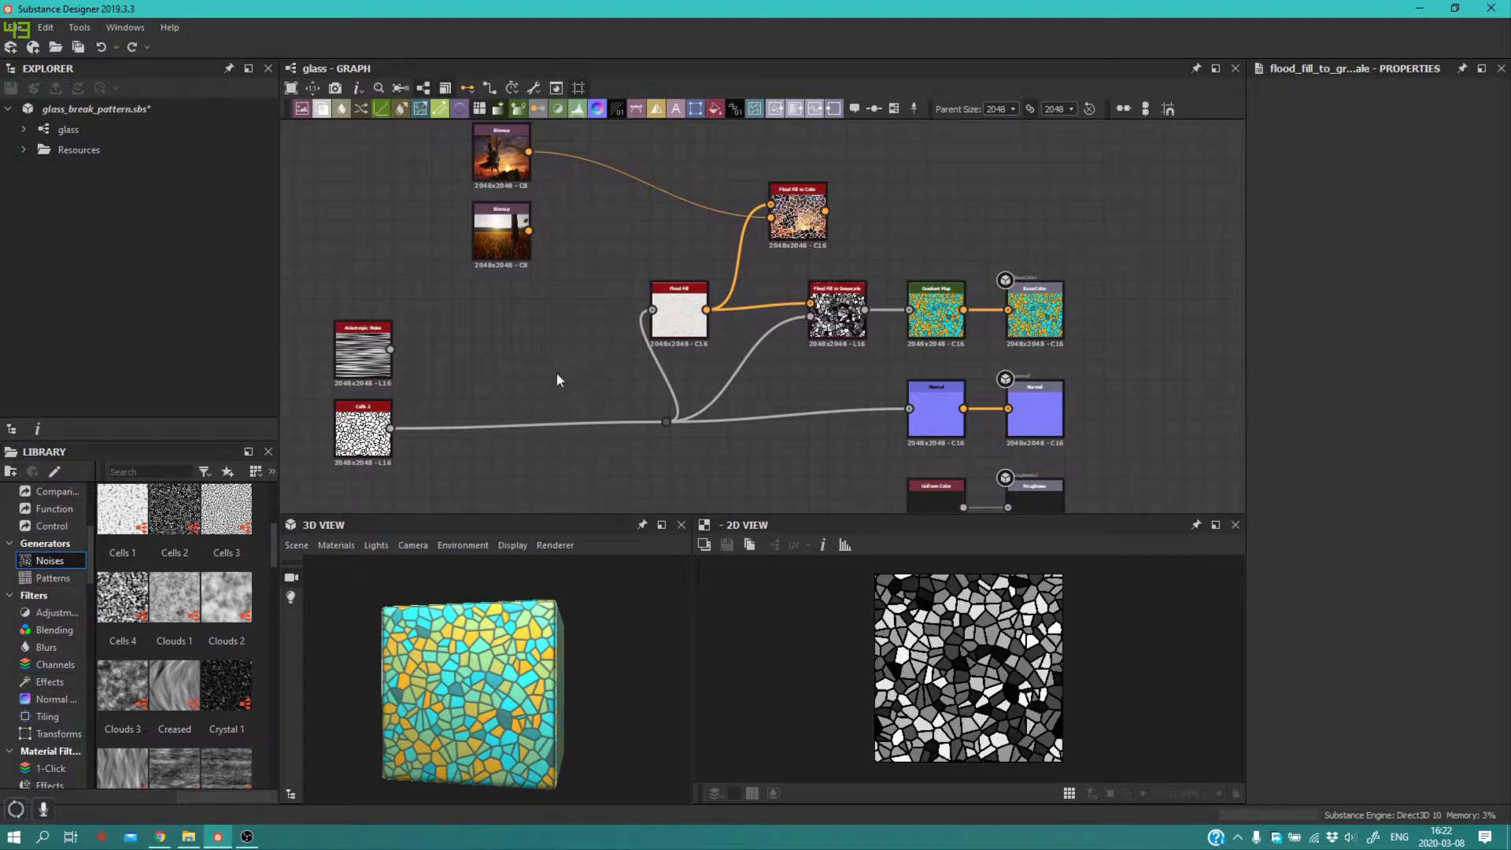
middle_drag(565, 412, 505, 309)
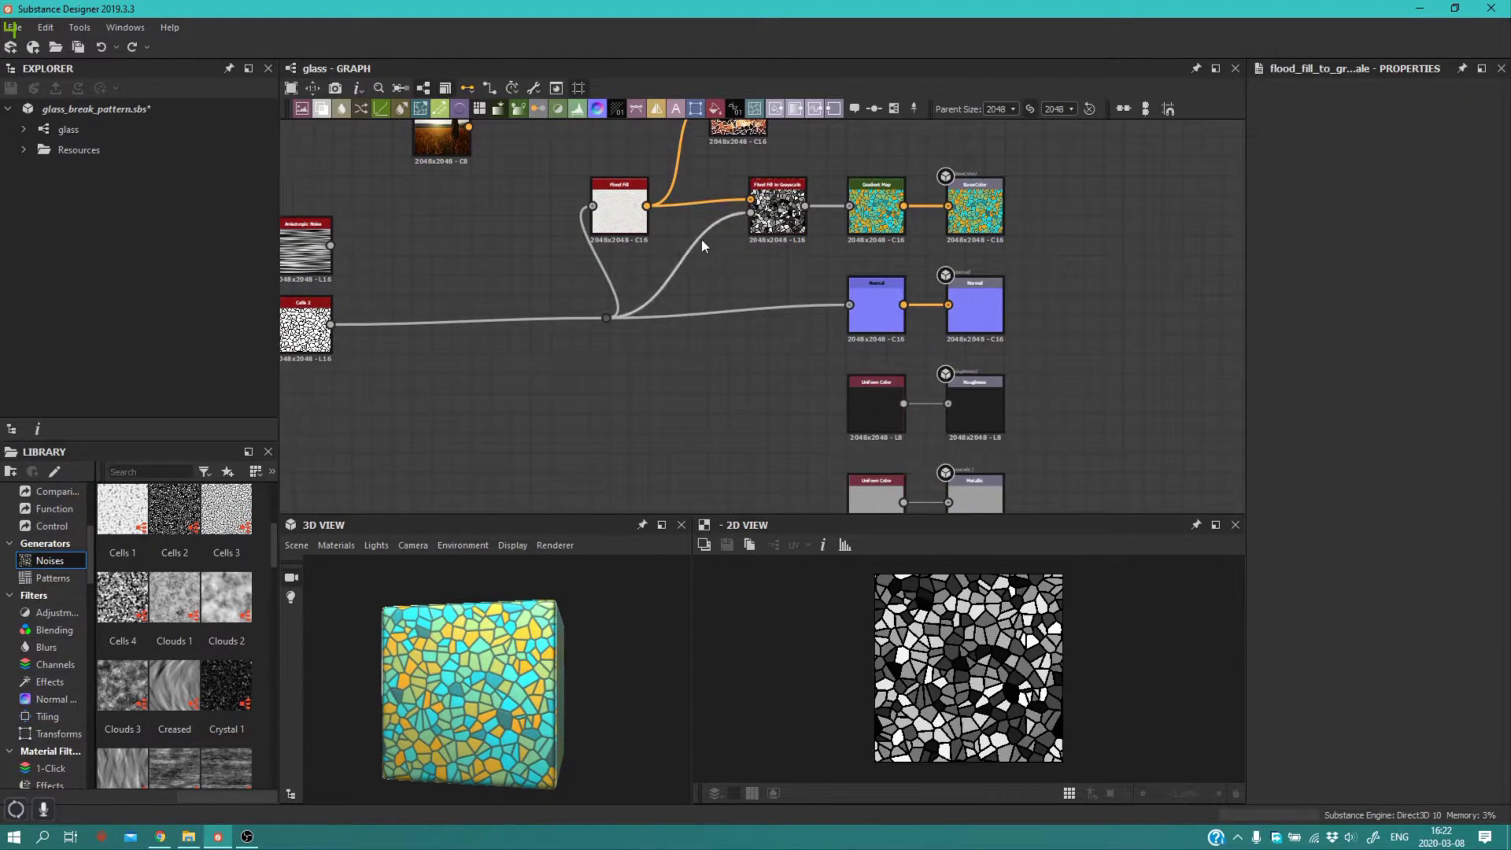
middle_drag(701, 240, 735, 289)
scroll(649, 296, up, 2)
scroll(937, 362, down, 1)
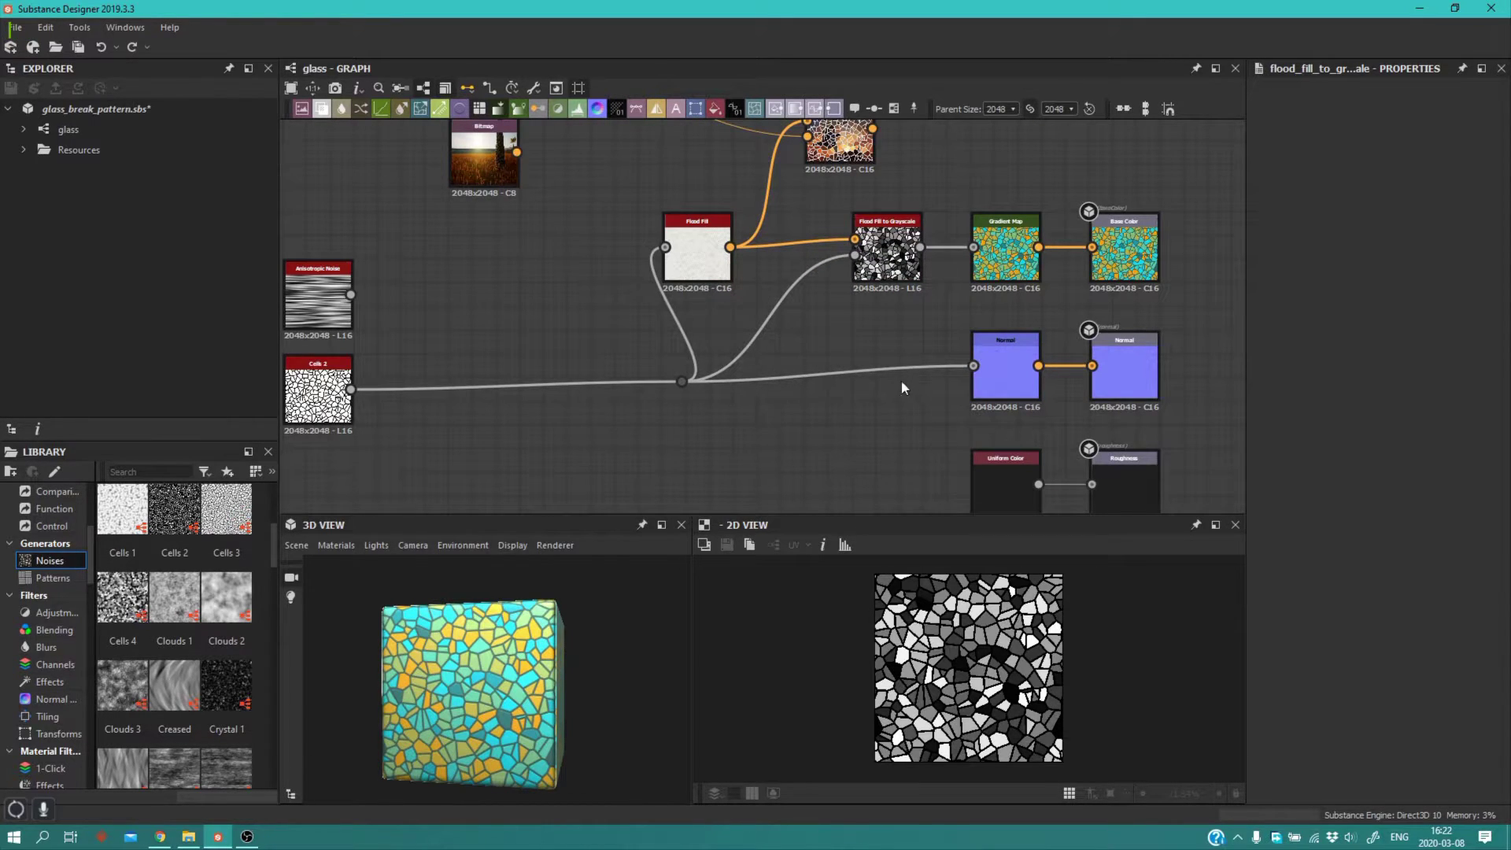
scroll(716, 304, up, 2)
Step: Delete the Flood Fill to Grayscale and Gradient Map nodes between Flood Fill and Base Color
click(689, 238)
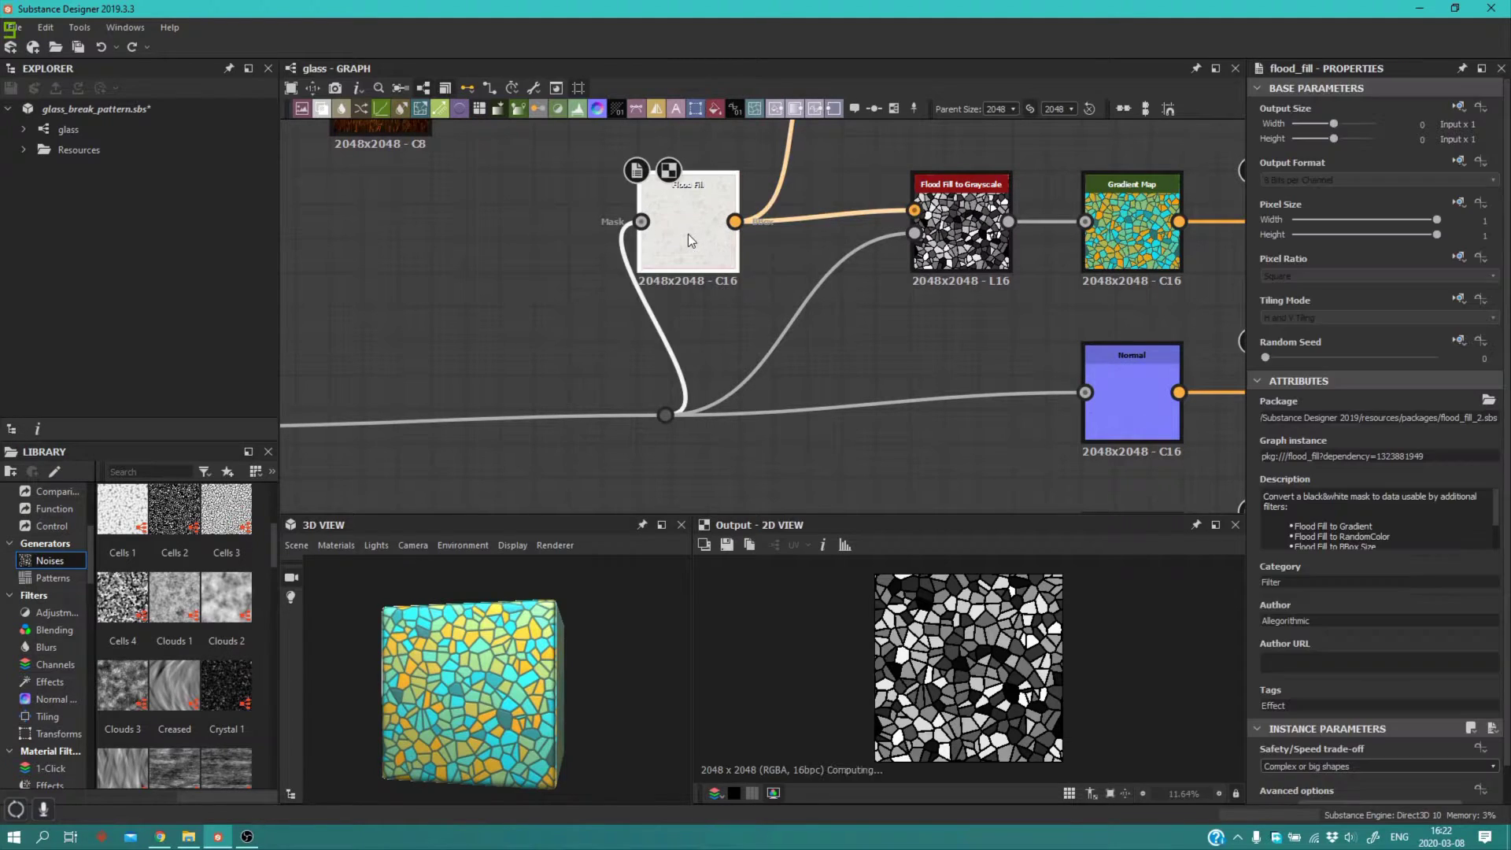
middle_drag(803, 295, 671, 350)
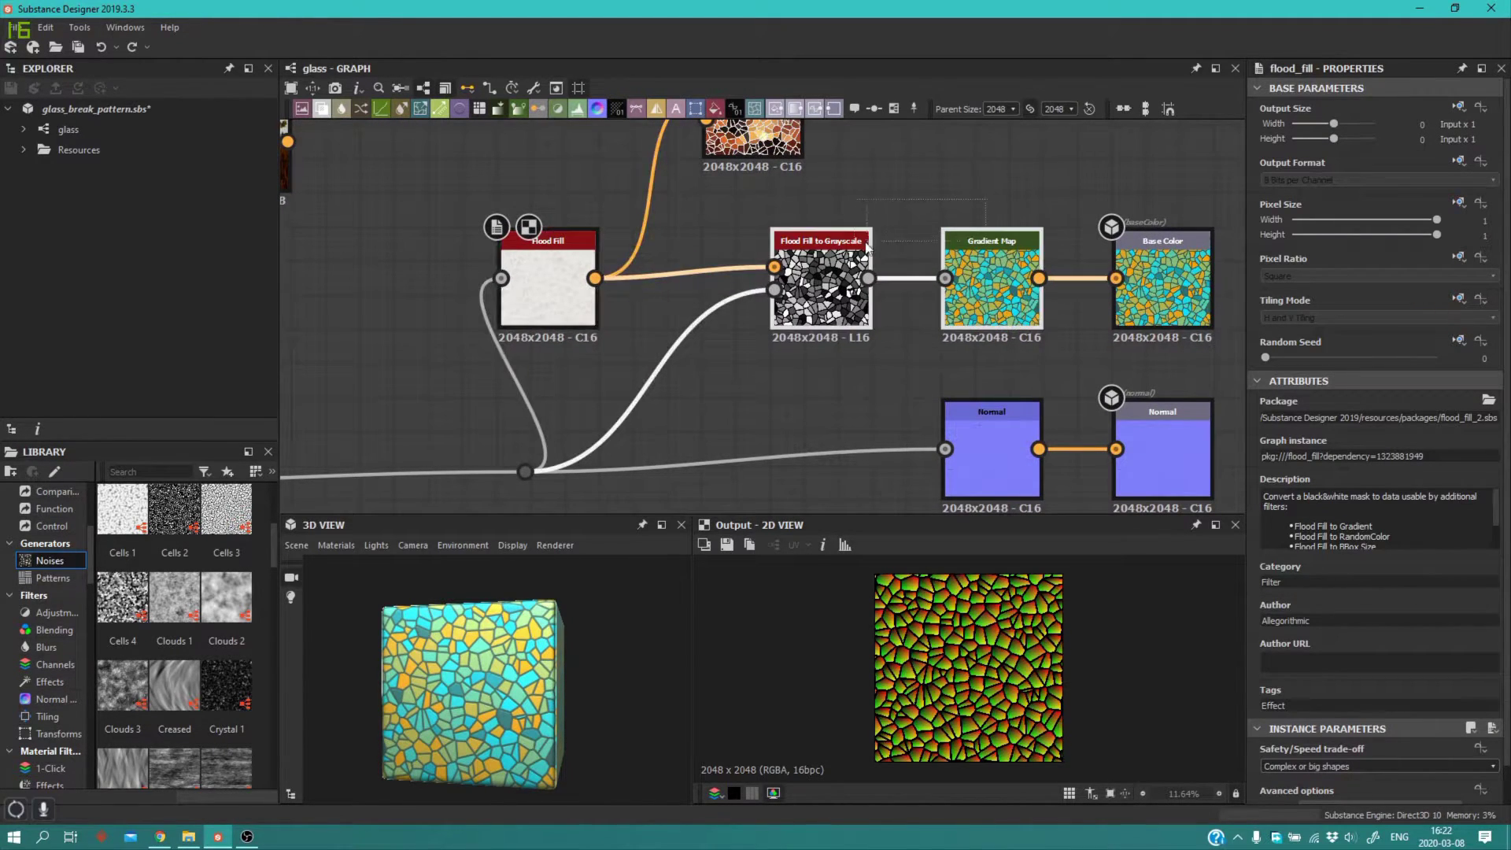
key(Delete)
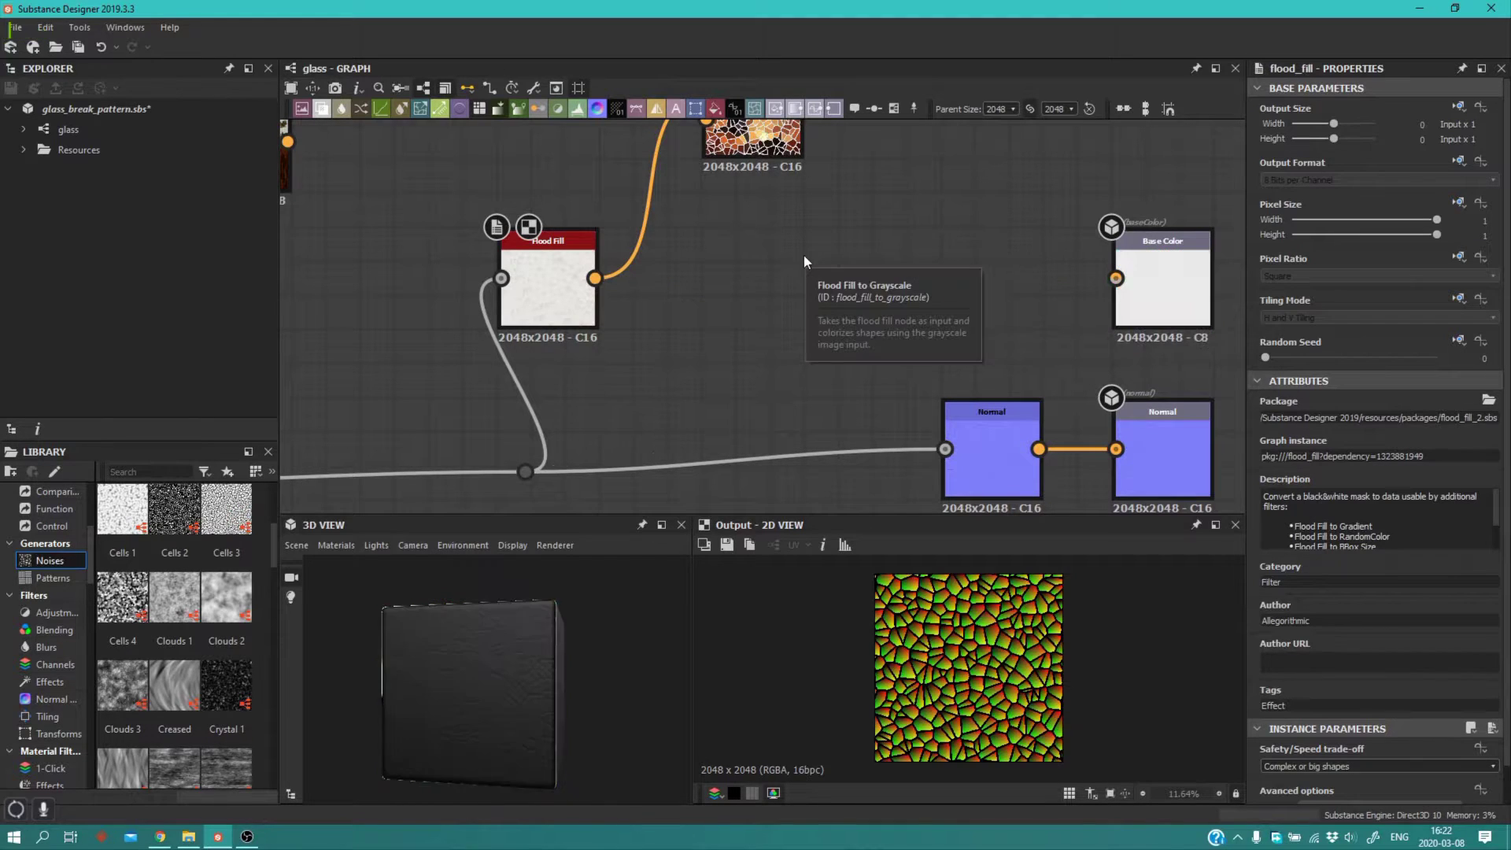
Step: Move the Flood Fill to Color node into the gap between the Flood Fill node and the Base Color output
middle_drag(762, 245, 788, 298)
drag(796, 205, 936, 336)
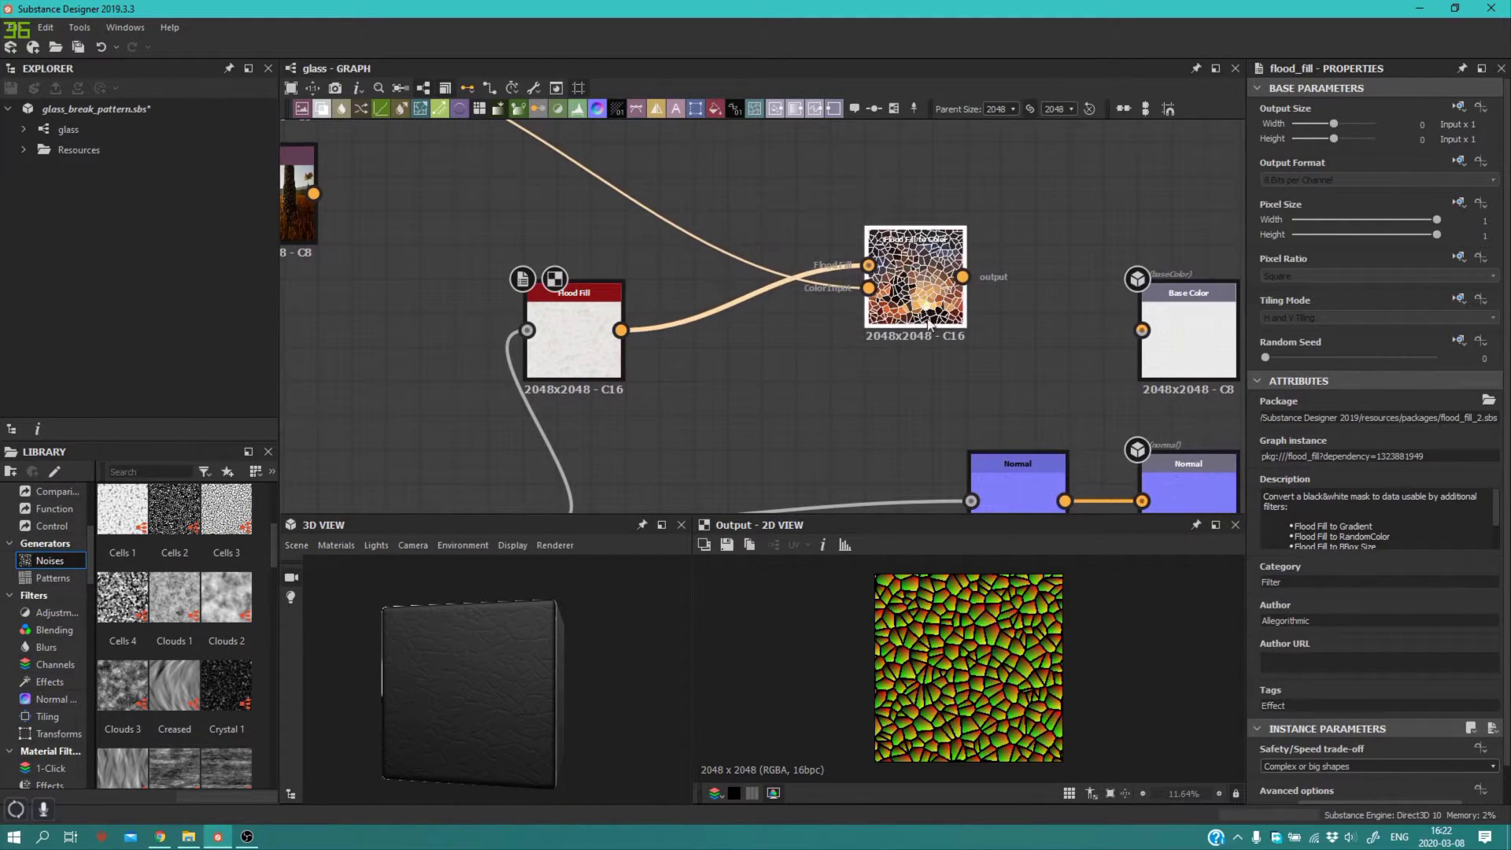
scroll(936, 335, up, 3)
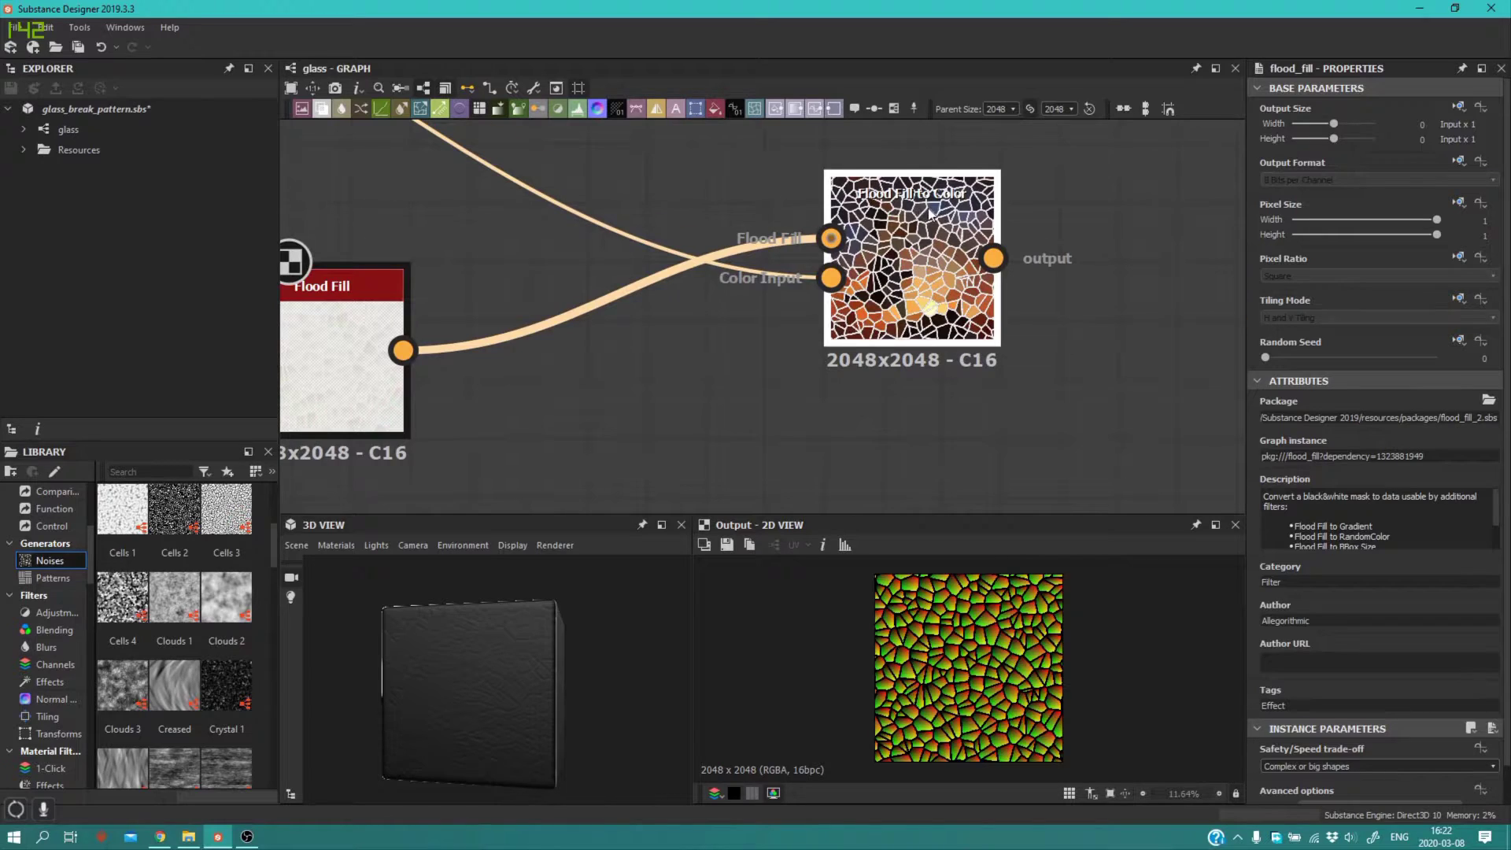
scroll(930, 213, down, 3)
Step: Search the node list for "flood" to point out the Flood Fill to Color variant, keeping the existing node
key(space)
text(floo)
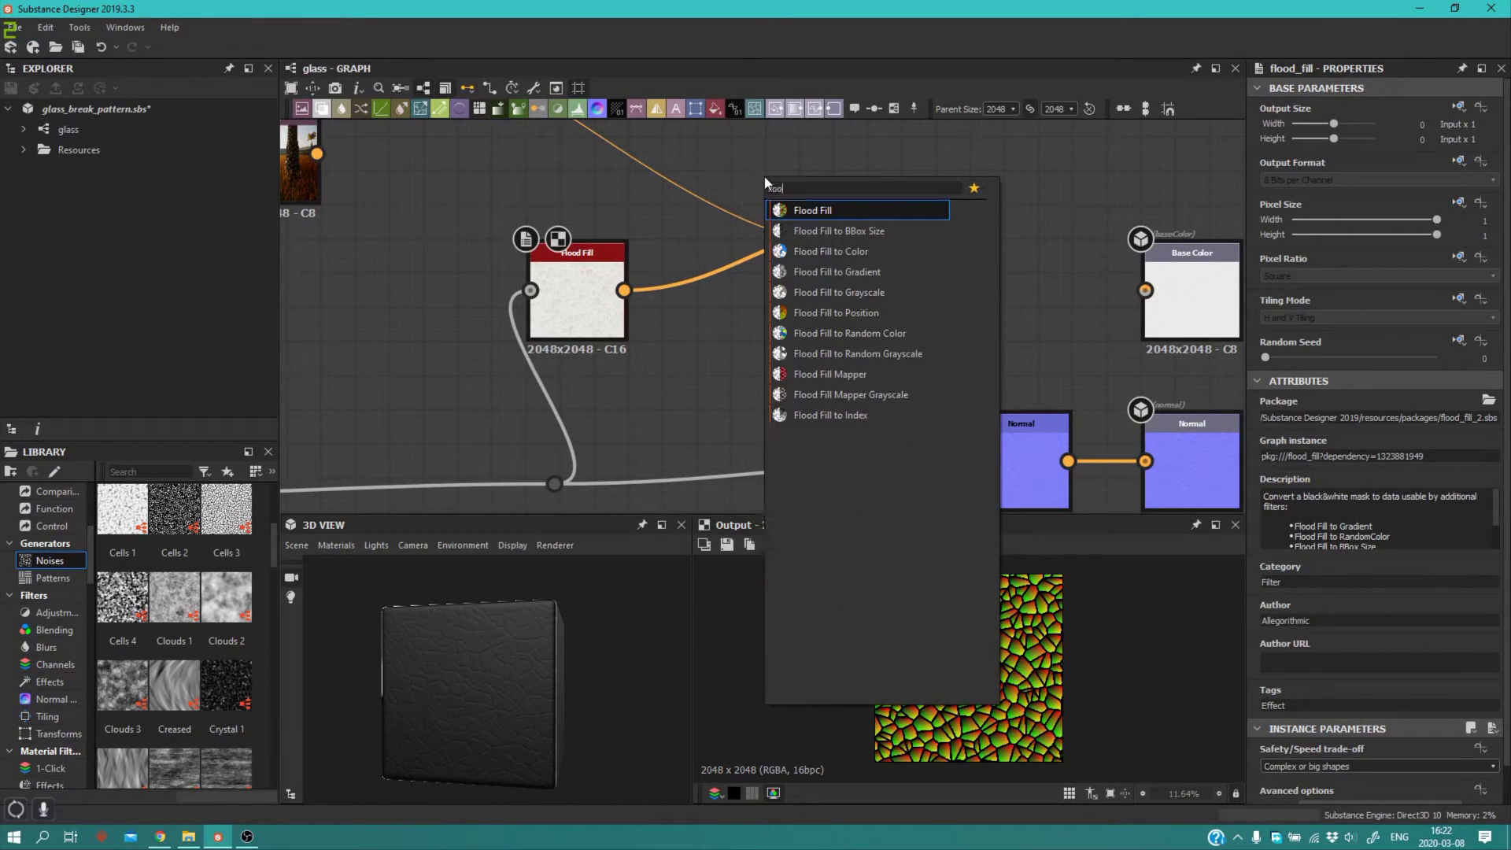
text(d)
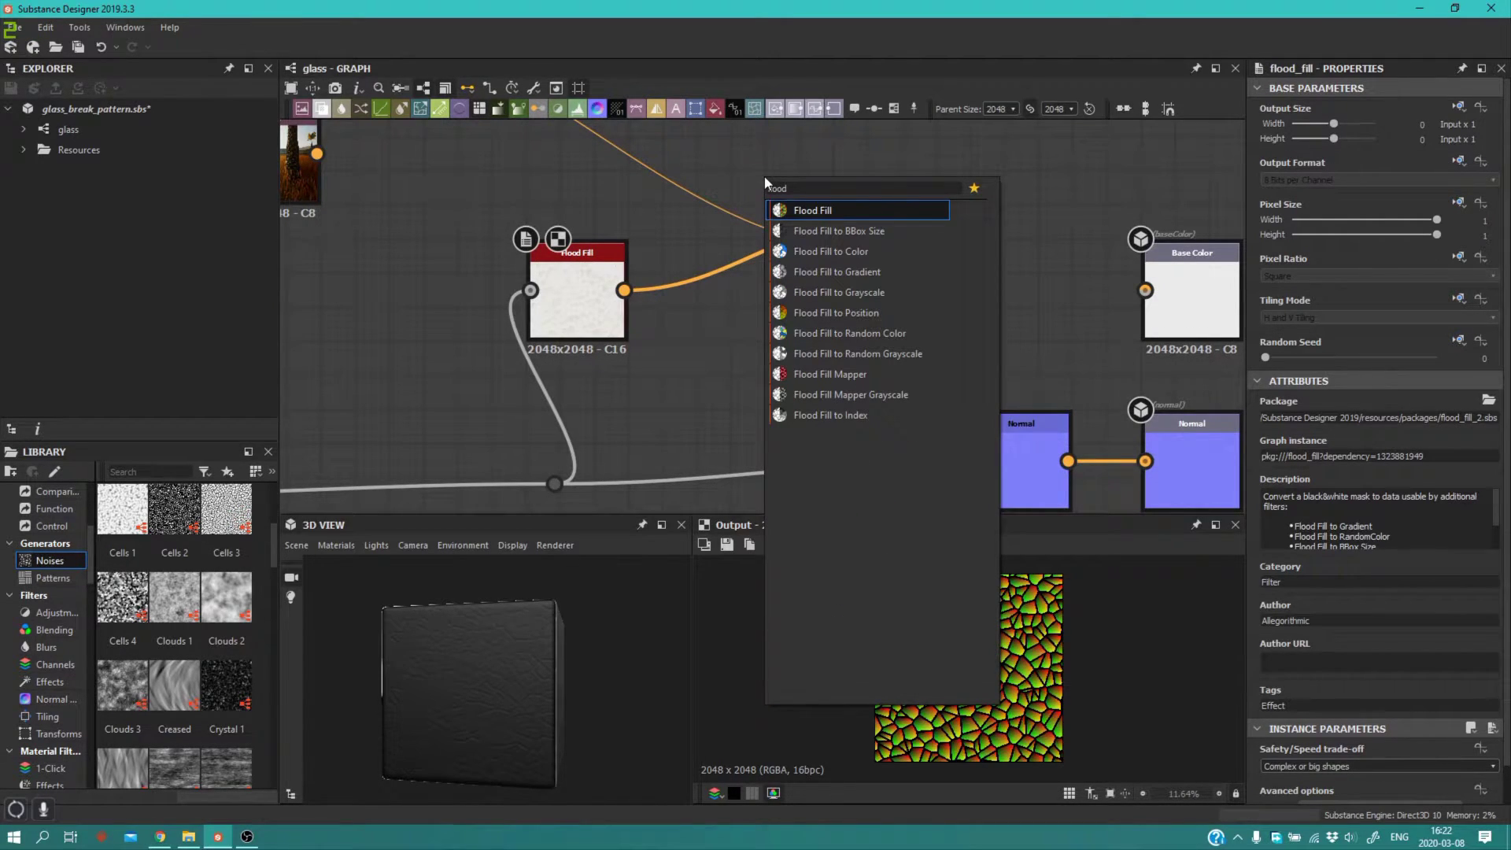
click(820, 252)
middle_drag(663, 220, 689, 211)
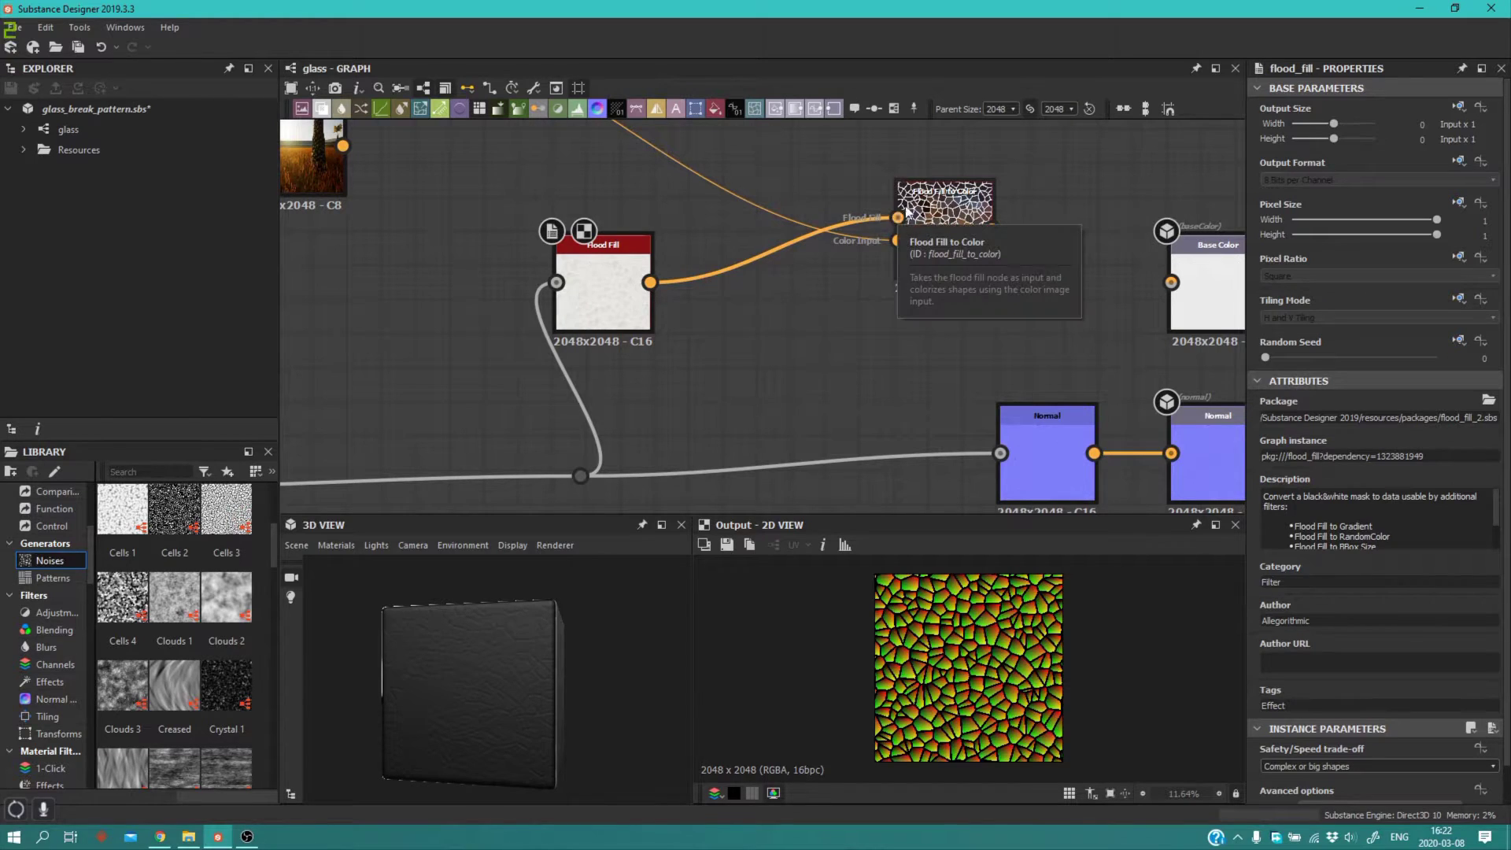
Step: Connect the Flood Fill to Color node's output to the Base Color output and check the picture mosaic on the cube
scroll(747, 240, down, 1)
scroll(712, 236, down, 2)
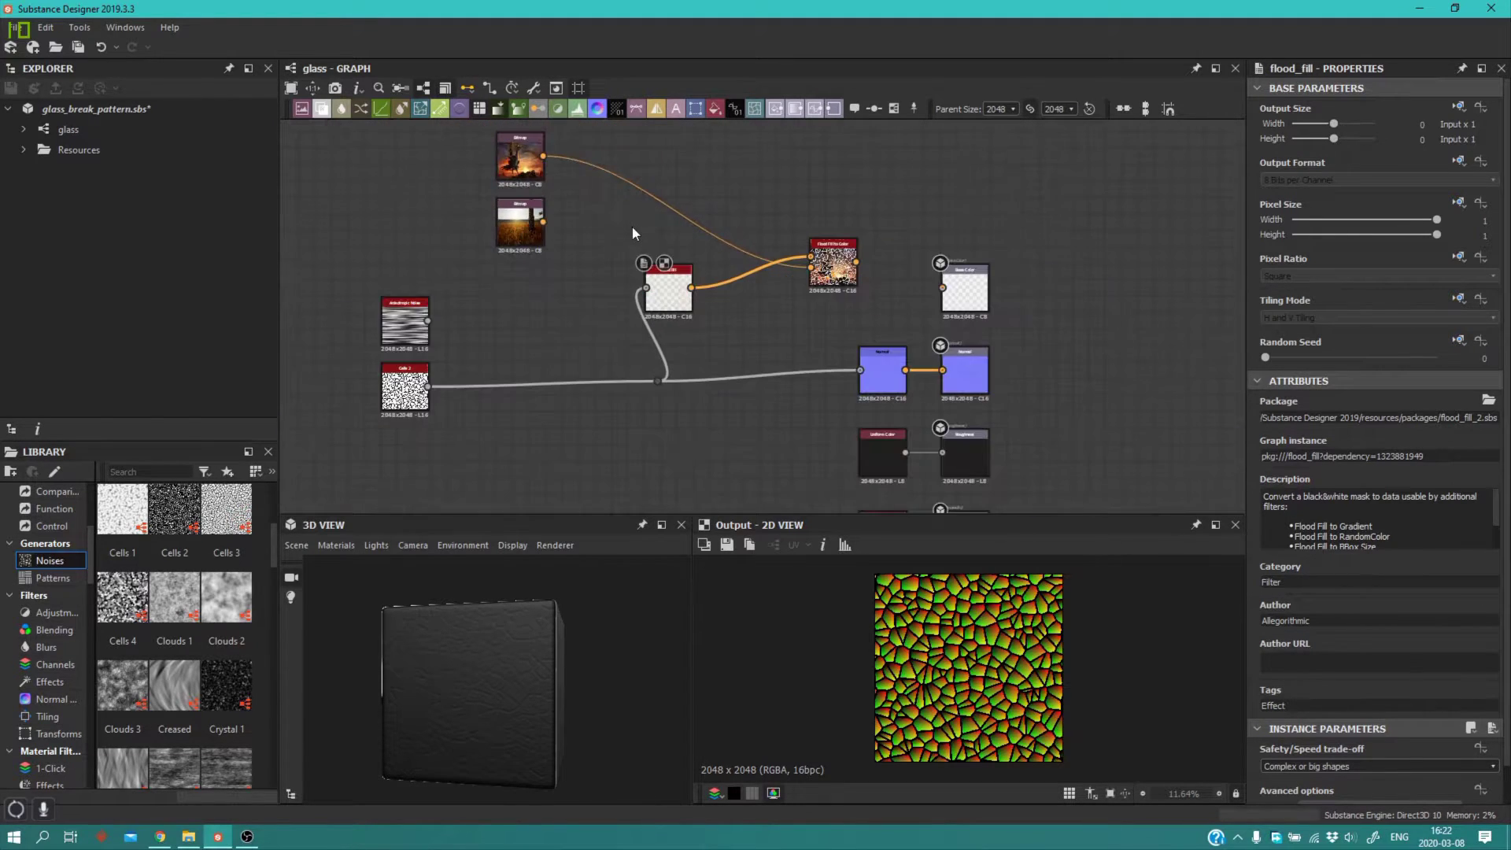
scroll(814, 265, up, 2)
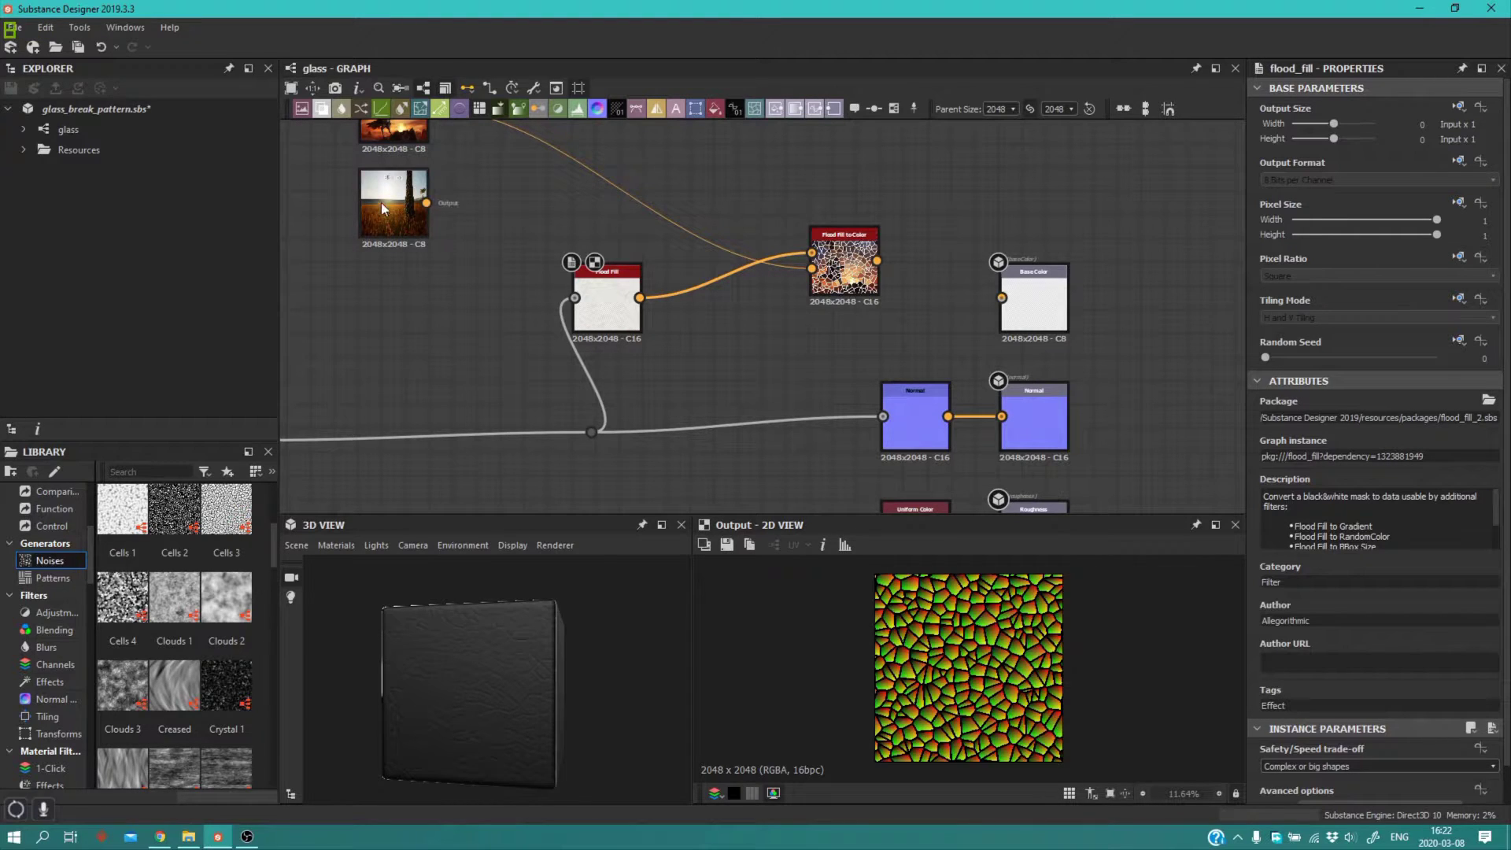
middle_drag(382, 203, 410, 243)
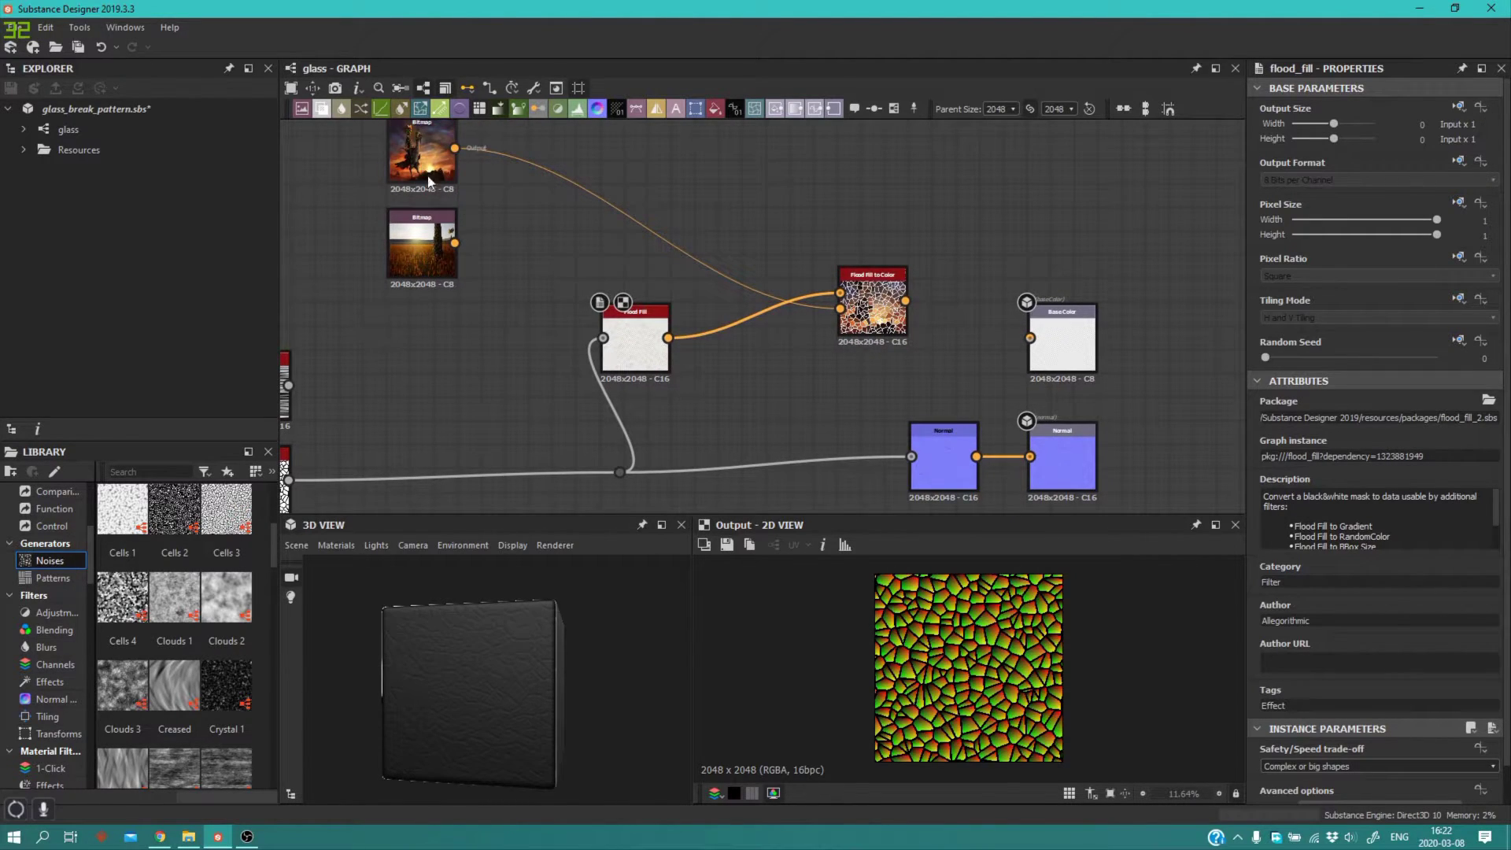
click(901, 305)
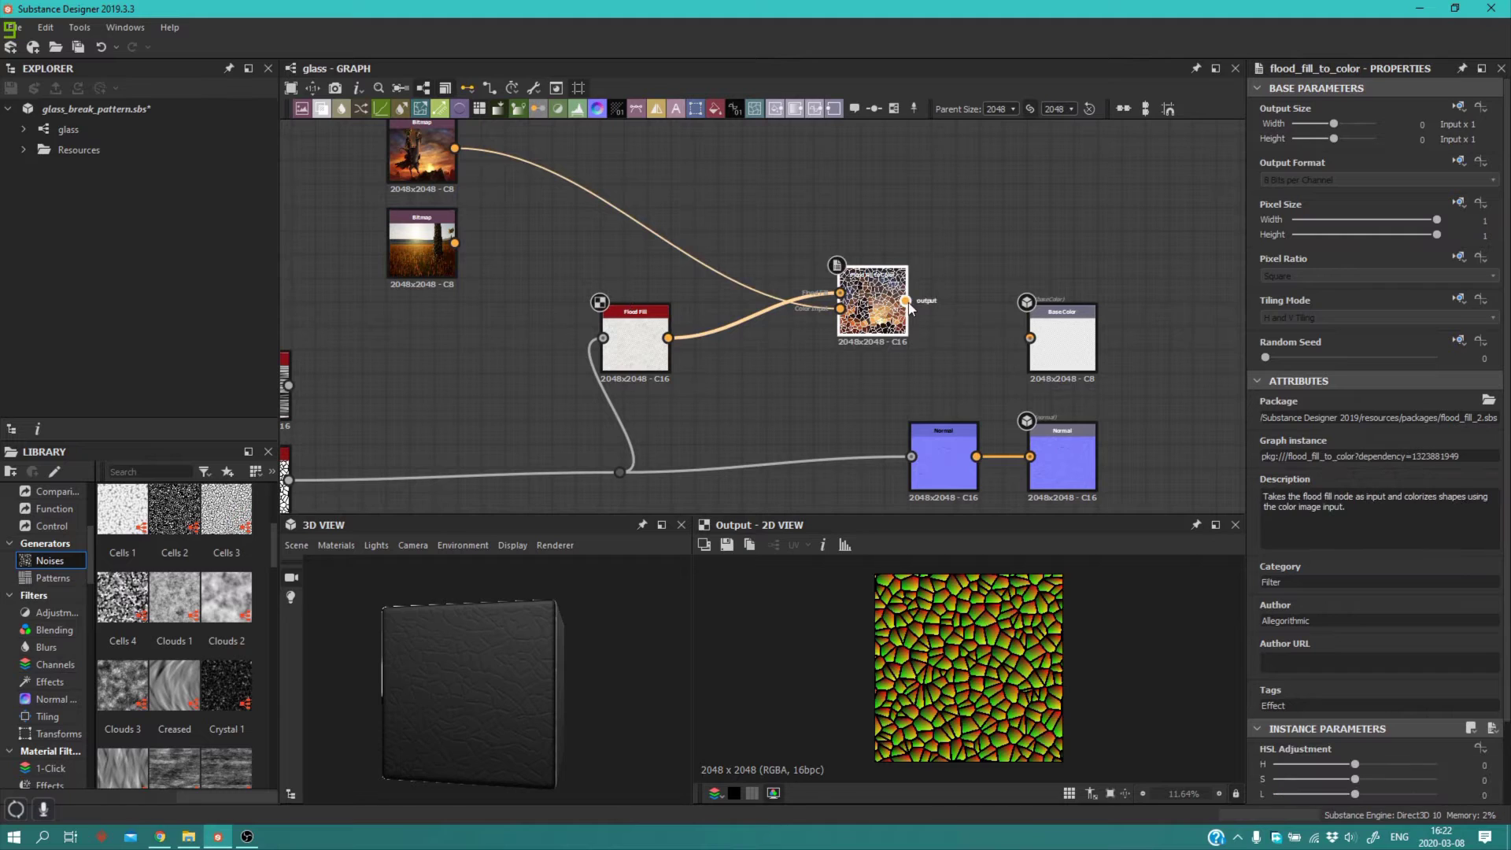
drag(908, 302, 955, 311)
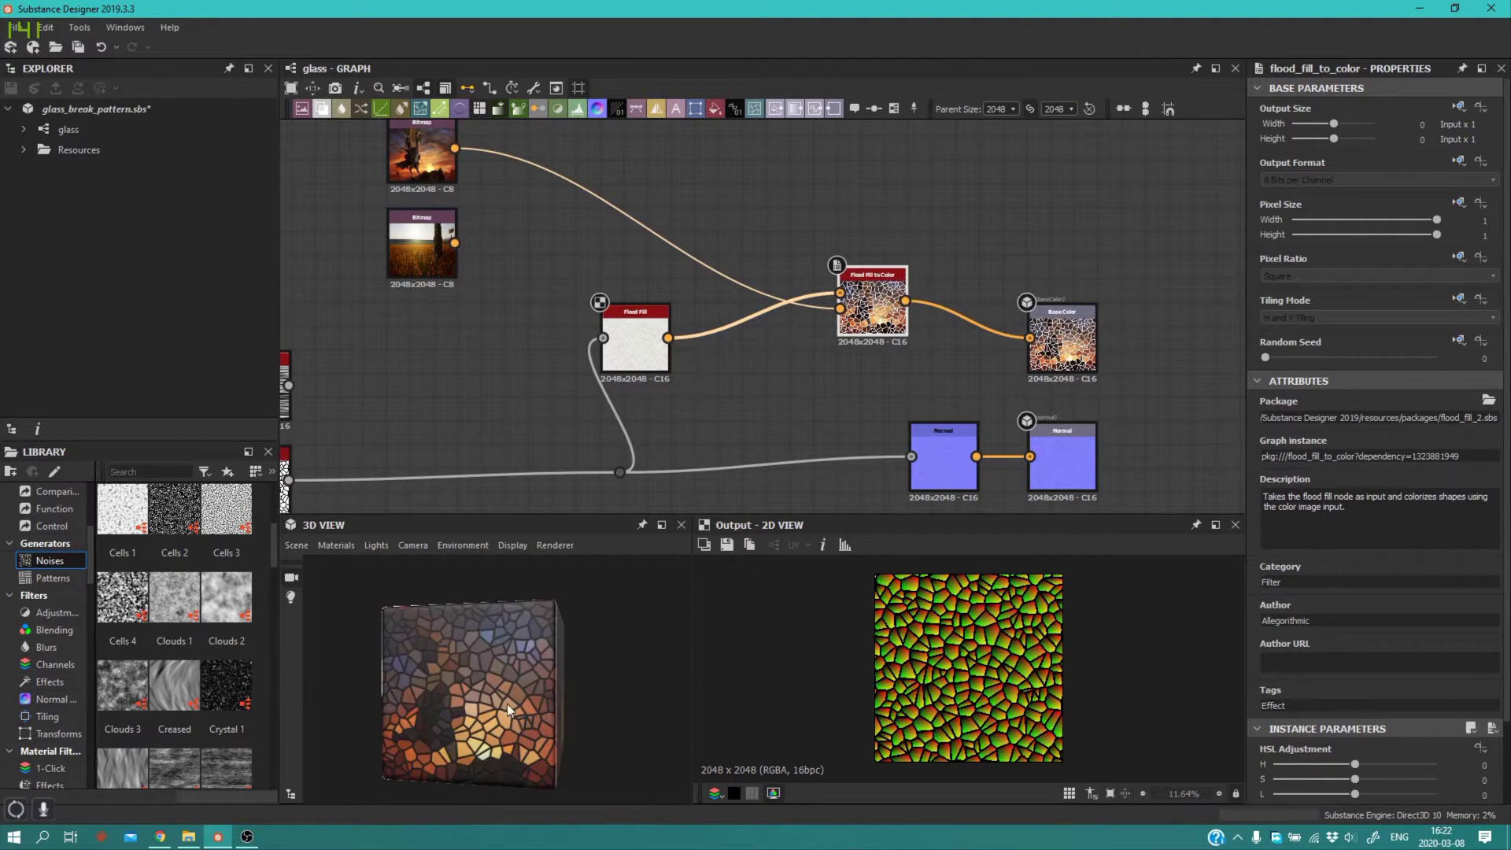
drag(507, 703, 403, 641)
Step: Set the Cells 2 node's Scale to 76 and inspect the finer mosaic on the cube in the 3D view
middle_drag(406, 400, 526, 296)
click(357, 413)
click(357, 412)
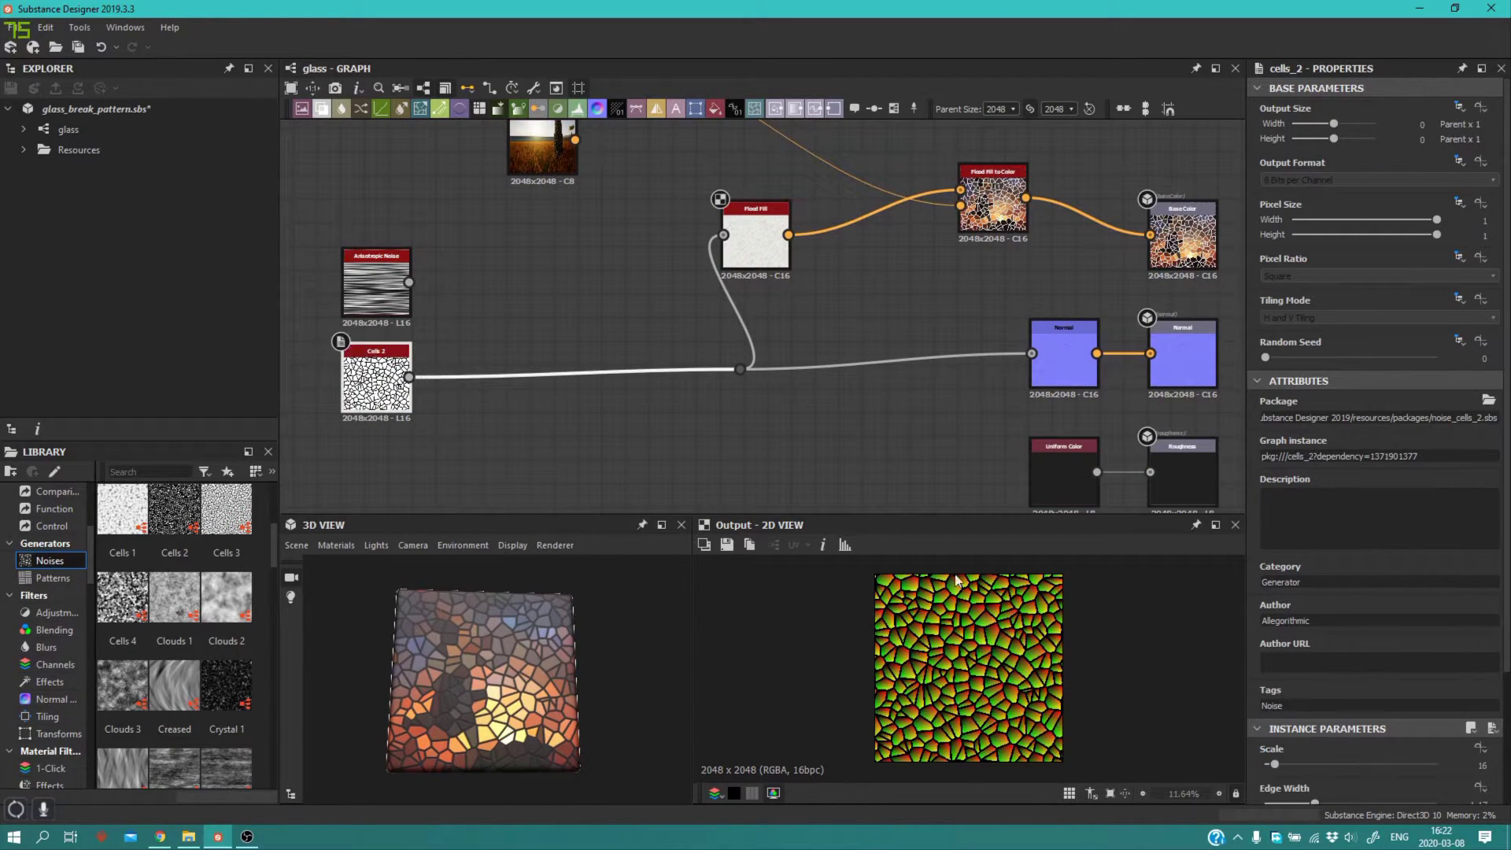
scroll(374, 376, up, 1)
scroll(1390, 656, down, 2)
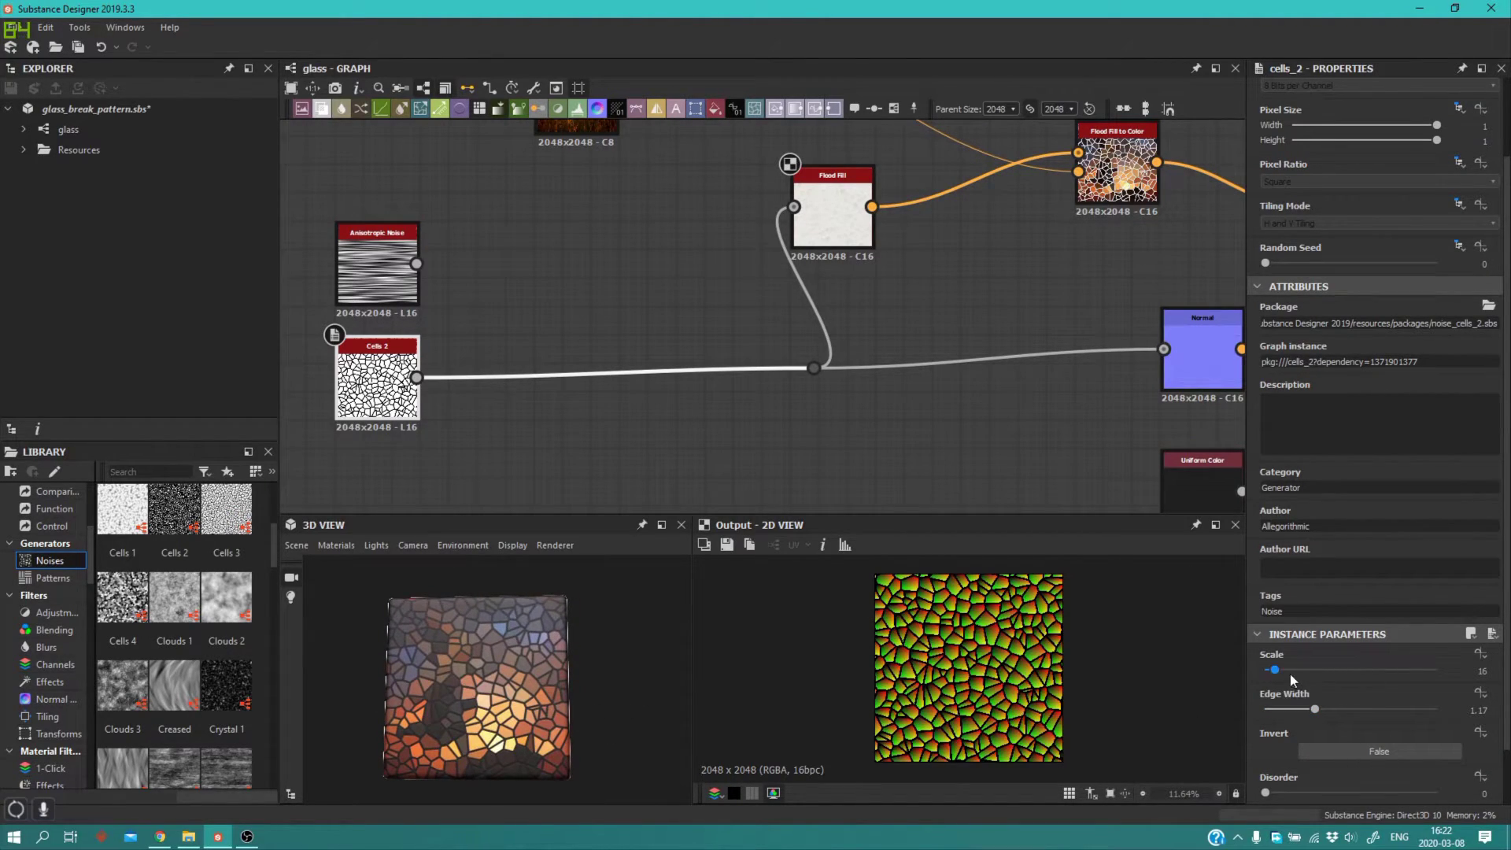
drag(1283, 673, 1316, 673)
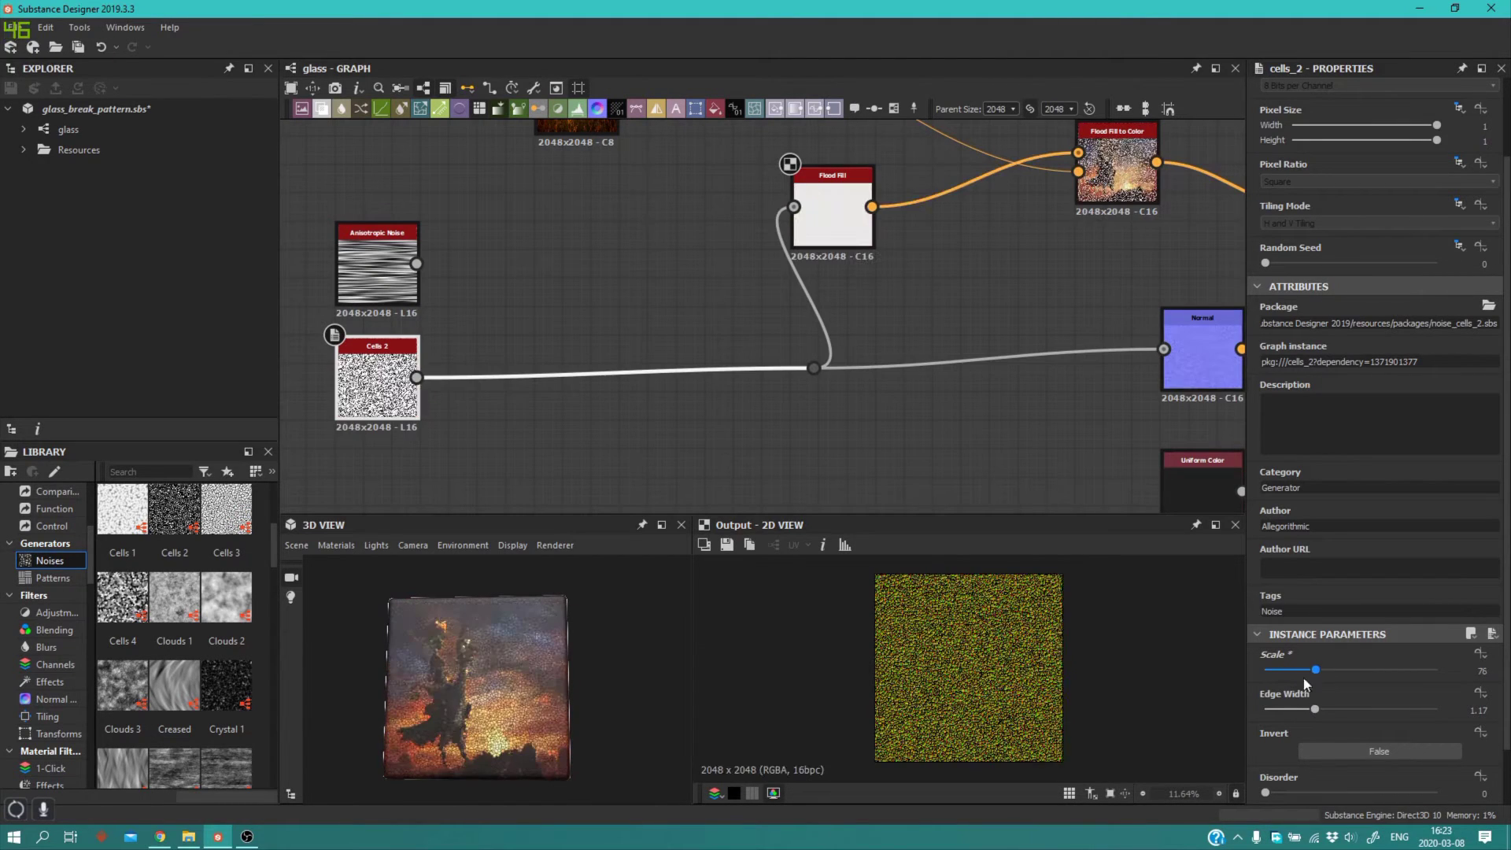
drag(514, 725, 619, 714)
scroll(1405, 735, up, 2)
scroll(1406, 735, down, 2)
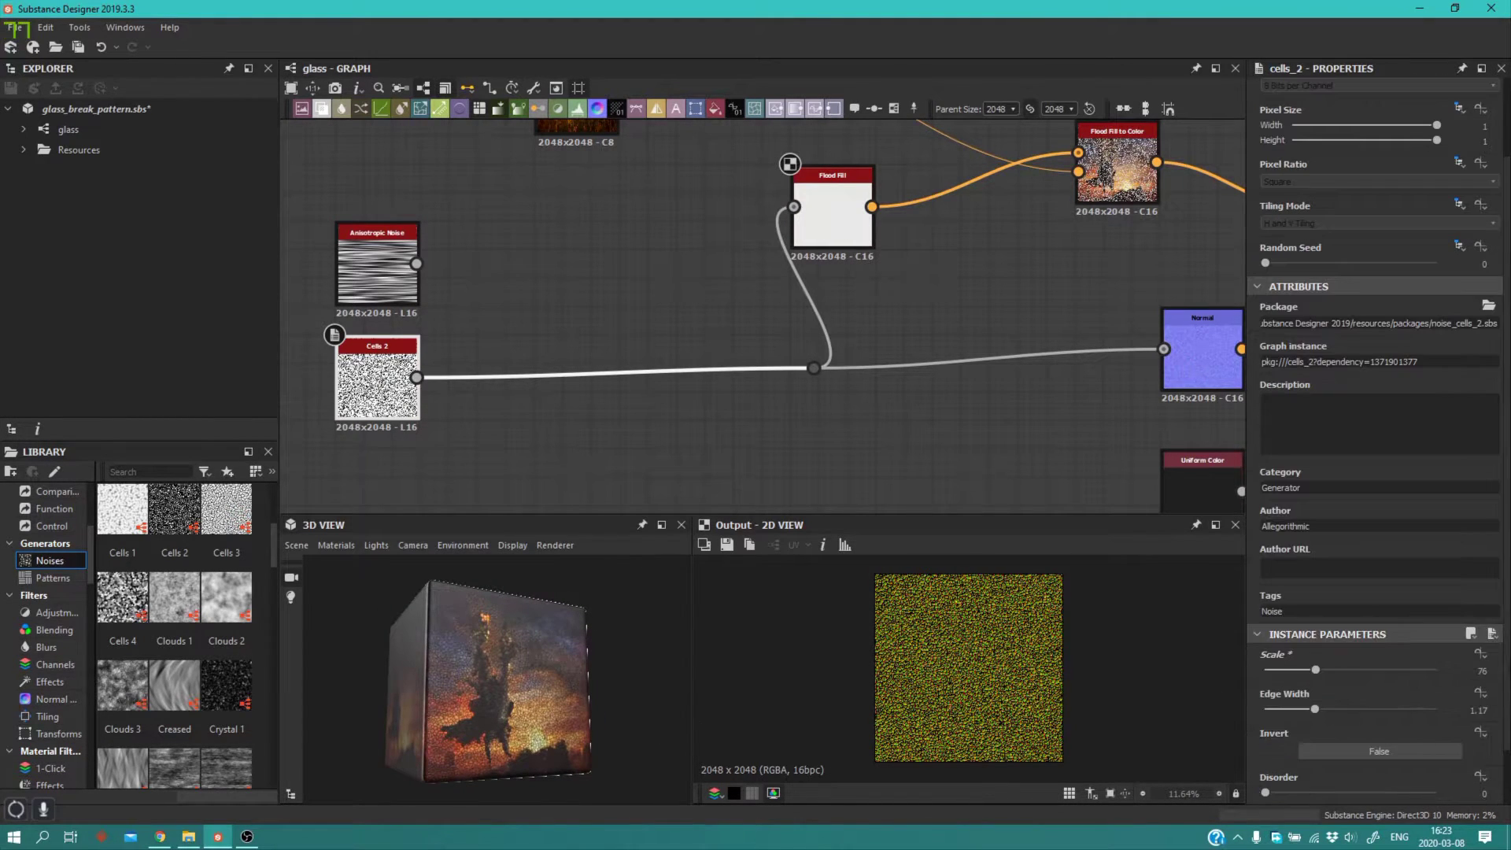
scroll(418, 696, up, 10)
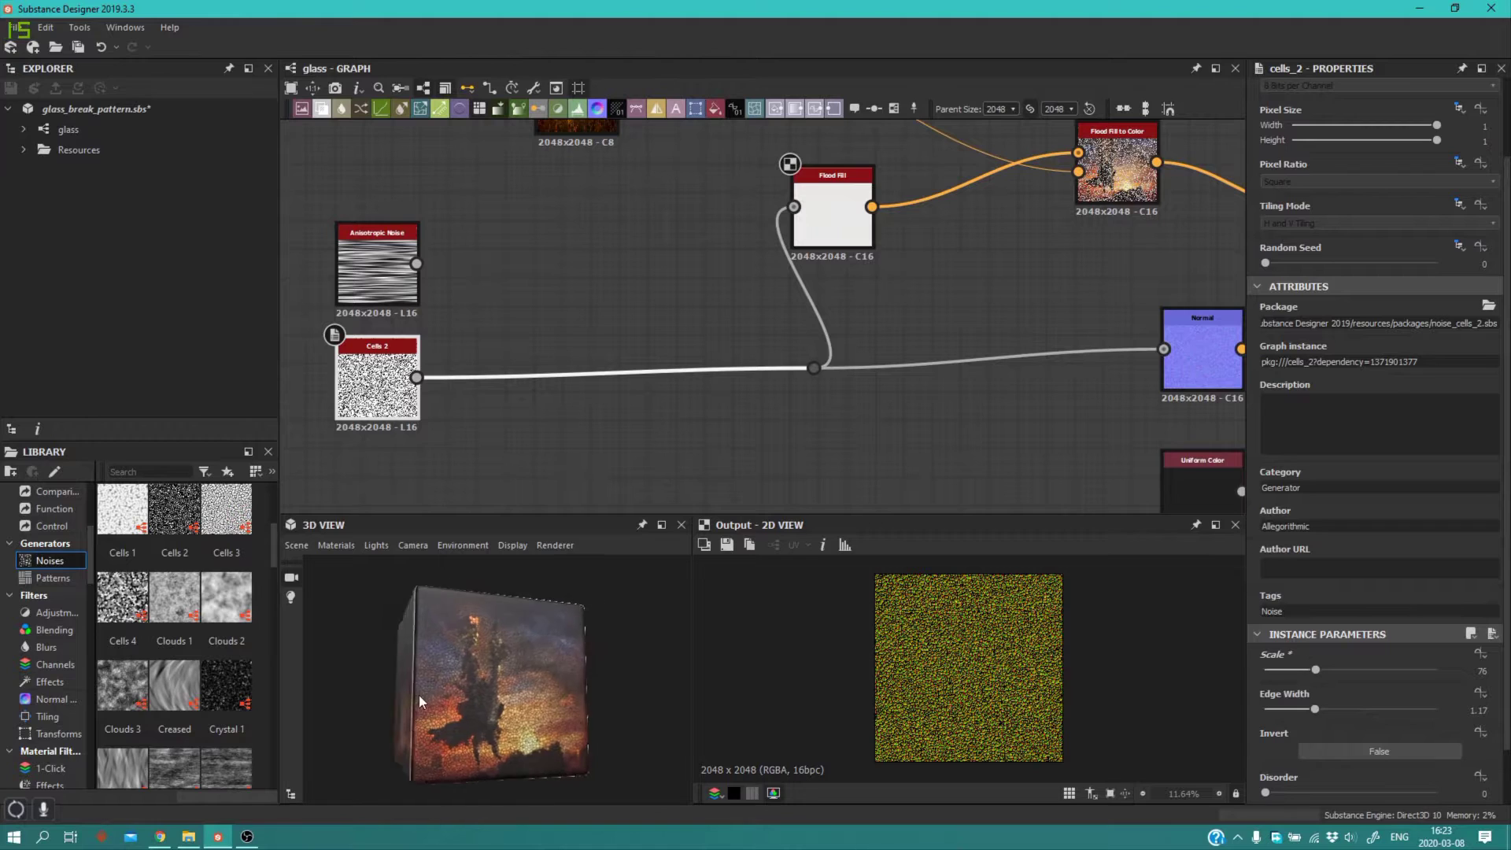
Step: Examine the fine mosaic on the cube from several distances and angles, comparing it with the bitmap feeding the Flood Fill to Color node
scroll(464, 720, down, 8)
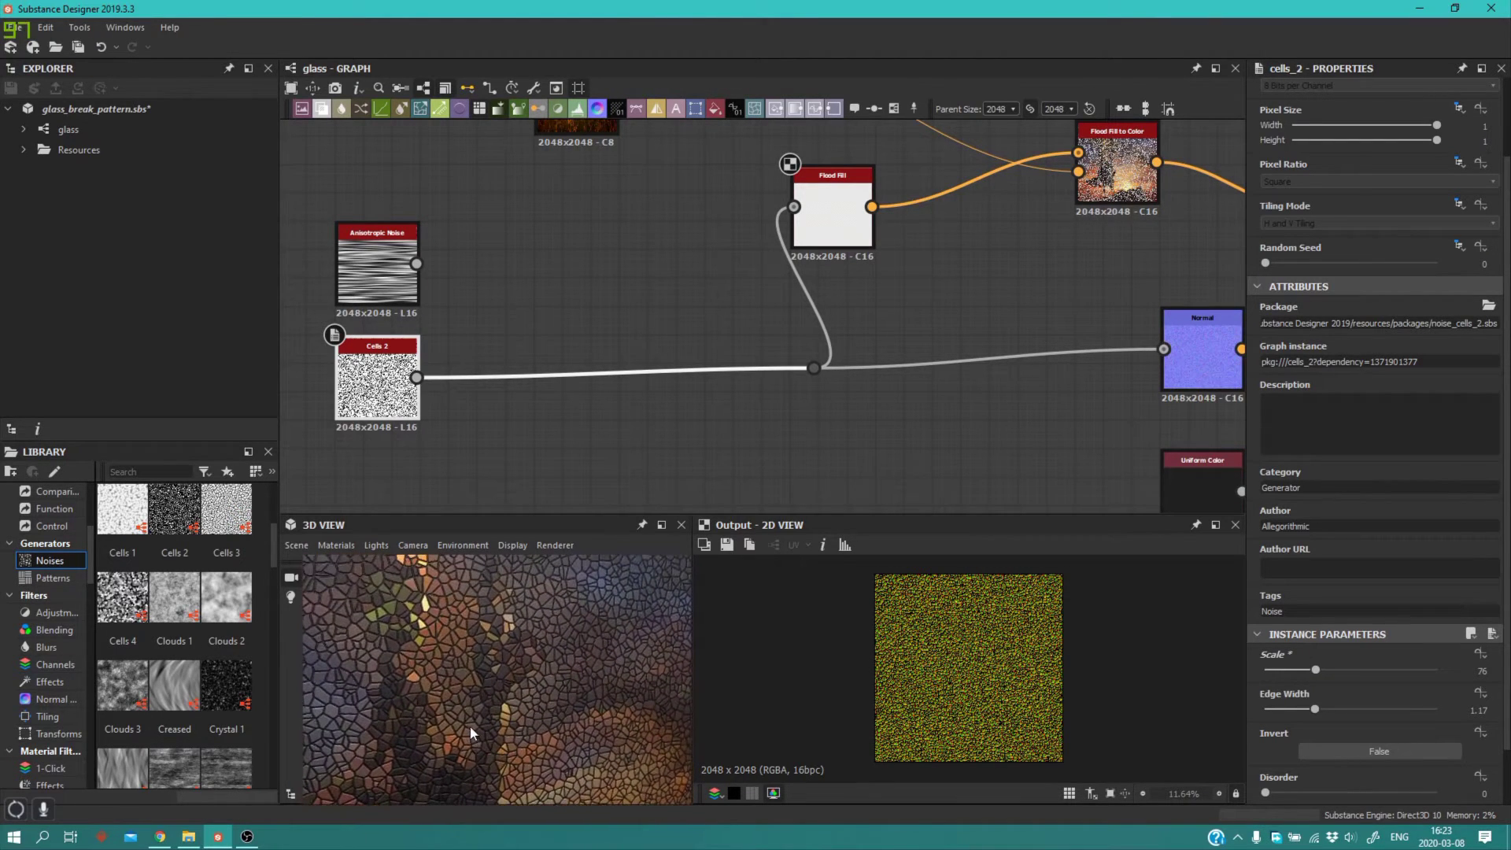
middle_drag(455, 723, 437, 669)
scroll(439, 675, down, 3)
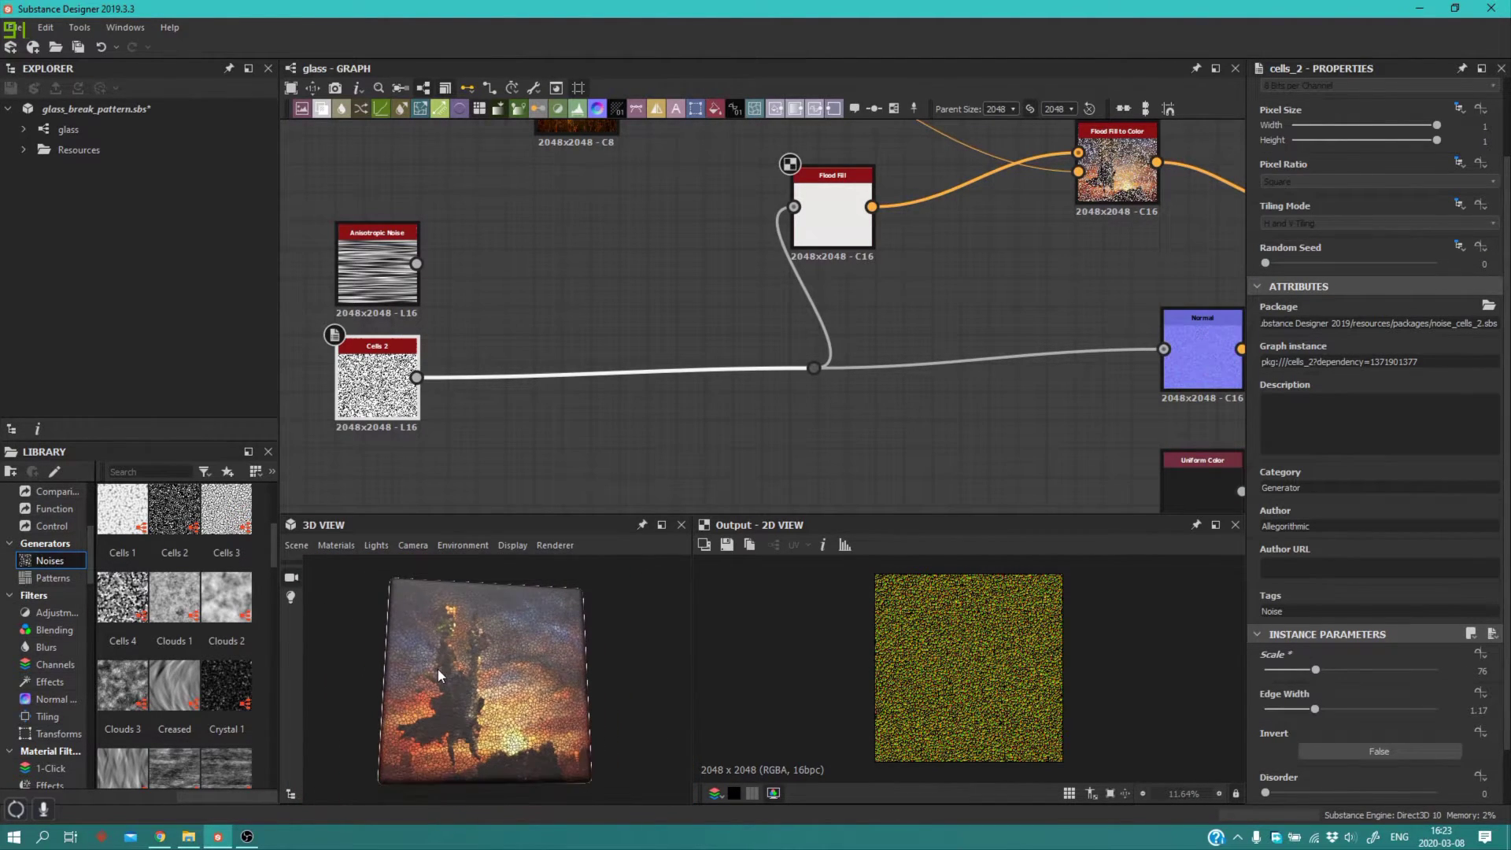
drag(439, 675, 508, 662)
middle_drag(512, 173, 540, 335)
middle_drag(596, 170, 598, 239)
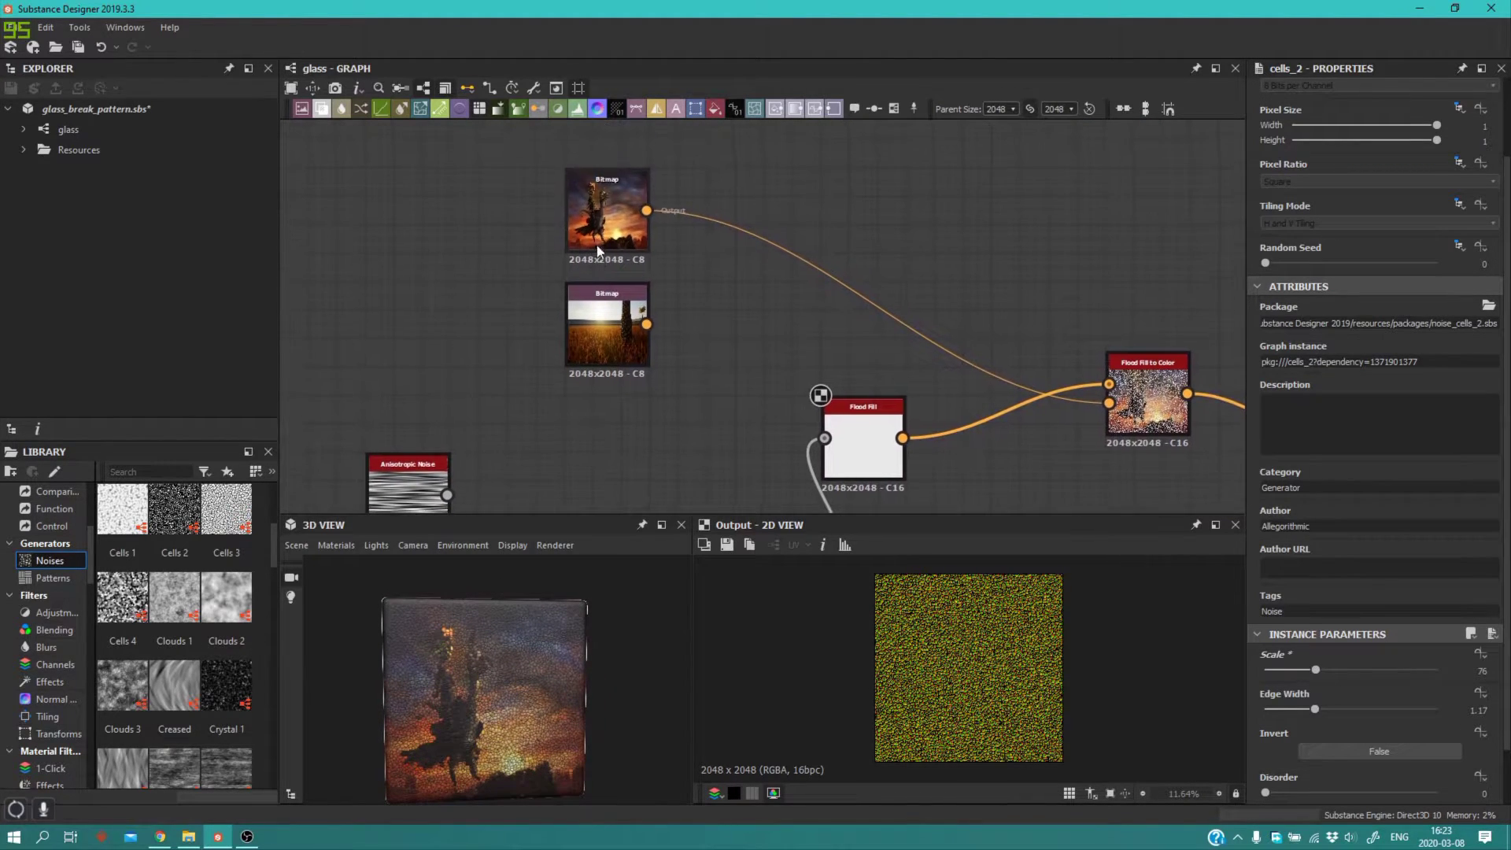
scroll(593, 233, up, 2)
scroll(593, 233, down, 2)
middle_drag(553, 379, 565, 159)
drag(494, 653, 516, 598)
scroll(516, 599, up, 3)
drag(448, 665, 416, 644)
scroll(473, 680, up, 2)
scroll(478, 710, down, 2)
scroll(431, 704, down, 3)
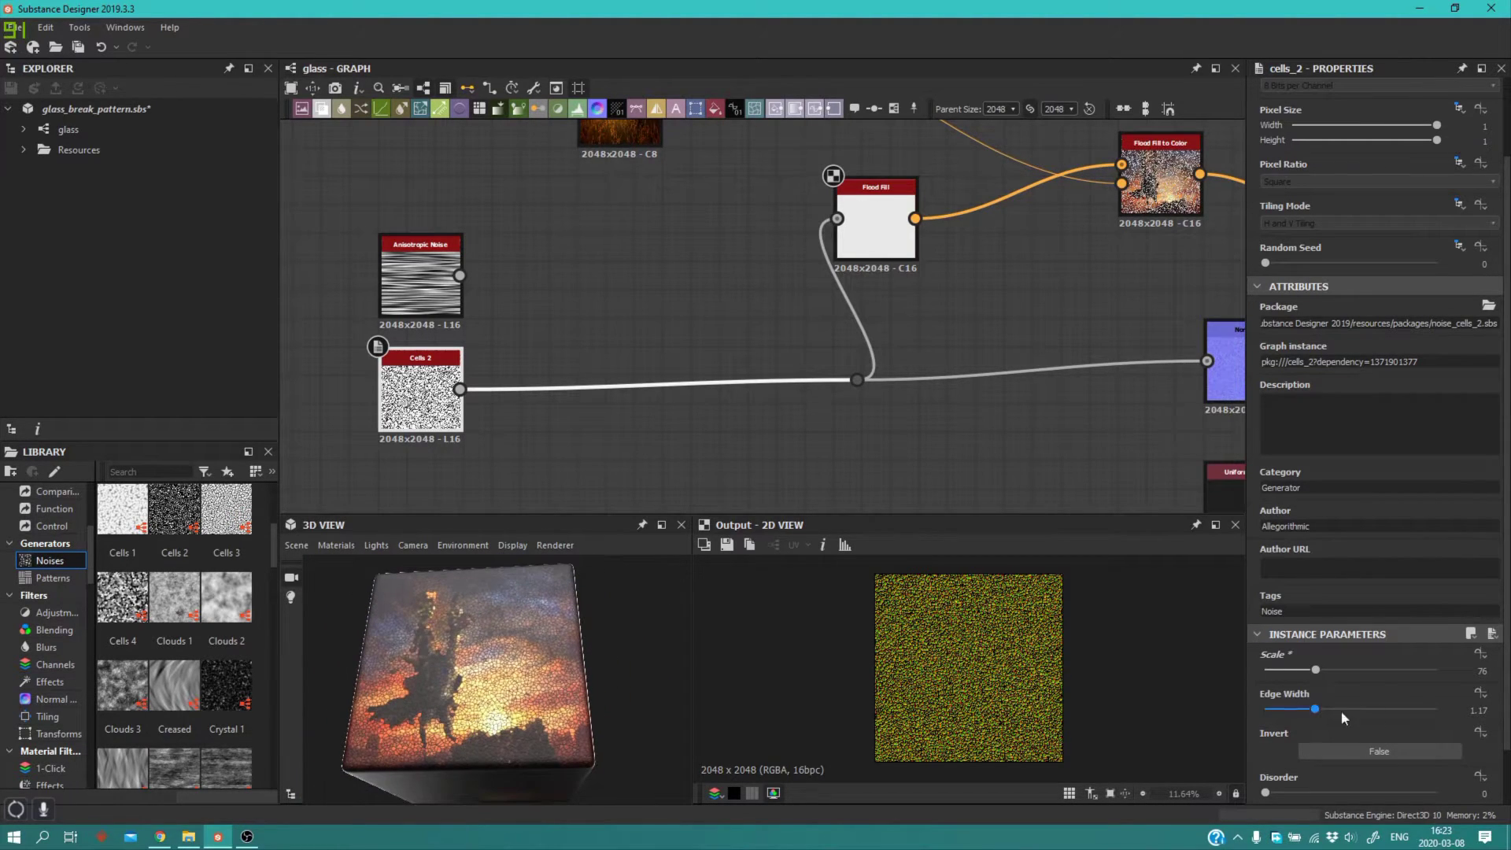
Step: Set the Cells 2 node's Scale to 25 and Edge Width to 0, and check the borderless mosaic on the cube
drag(1315, 670, 1282, 667)
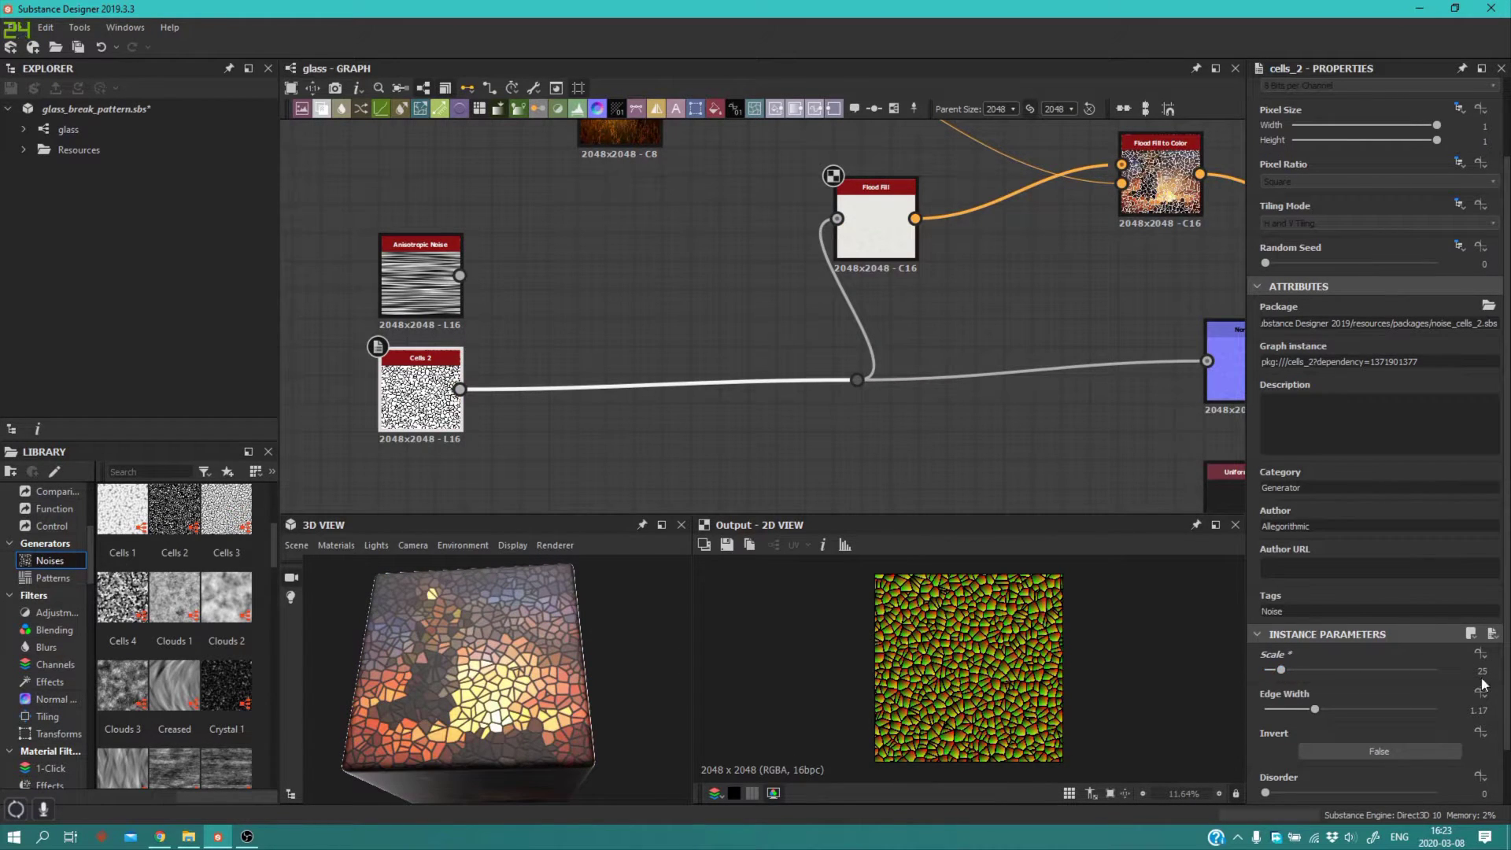
drag(1311, 708, 1216, 697)
drag(571, 675, 543, 712)
Step: Try an Edge Width of 16 on the Cells 2 node, set it back to 1.17 and inspect the cell borders on the cube
click(1470, 709)
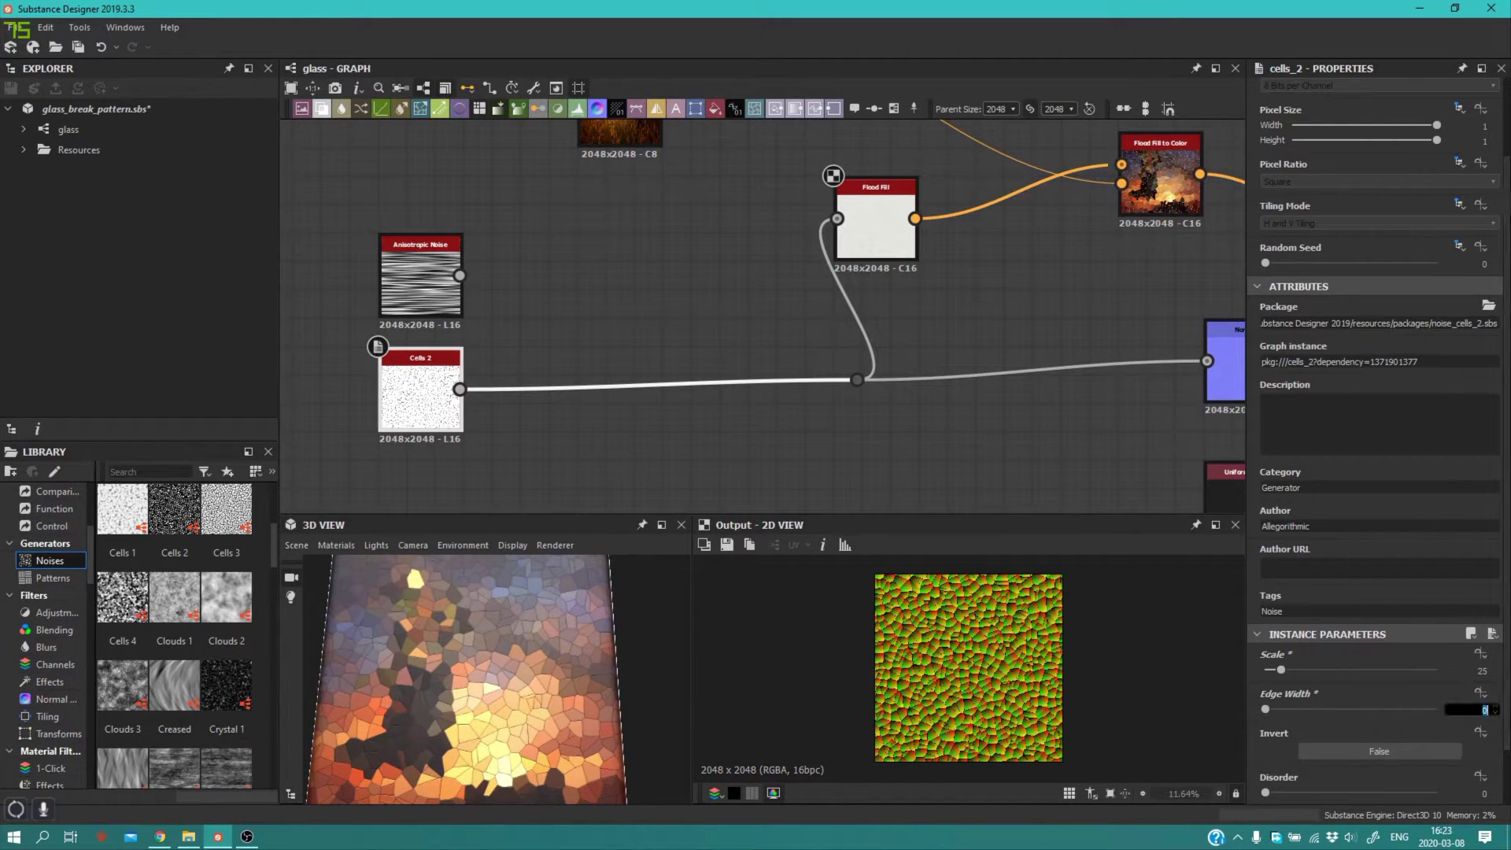
key(Return)
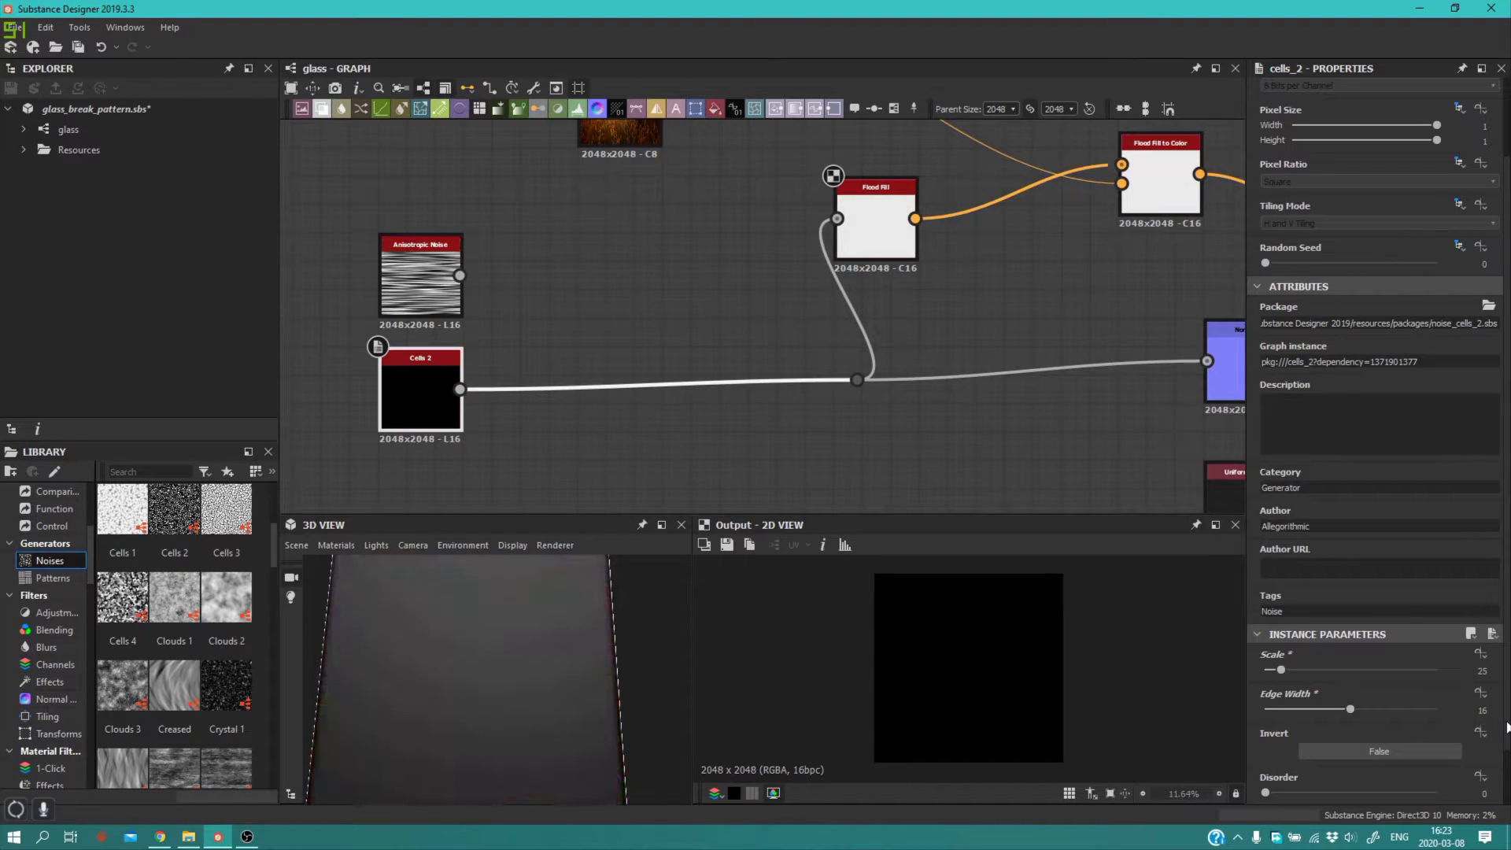
drag(1350, 709, 1270, 709)
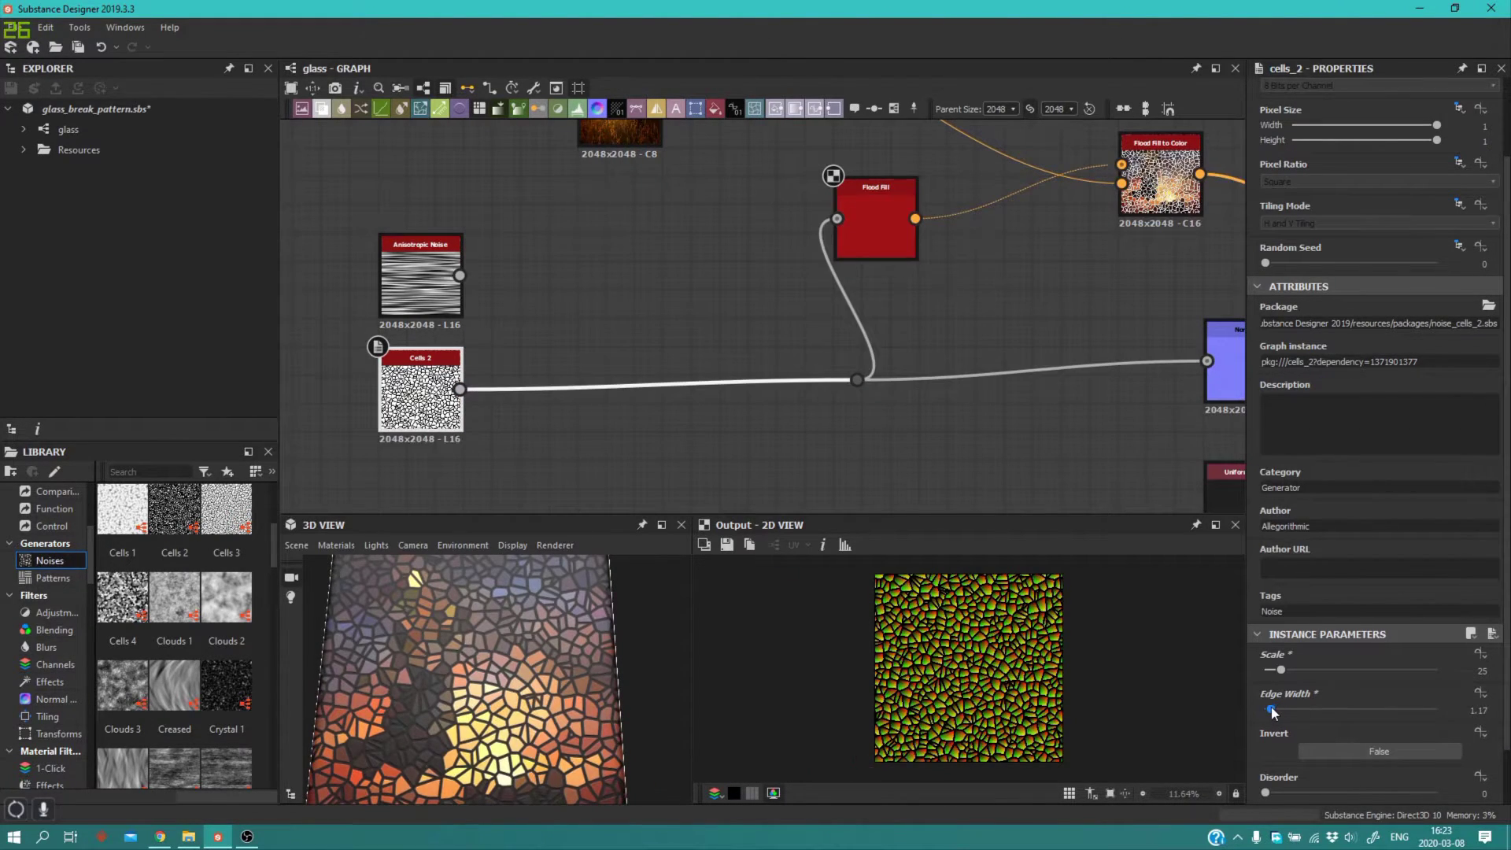
drag(560, 694, 468, 684)
scroll(543, 706, down, 3)
scroll(1435, 691, down, 2)
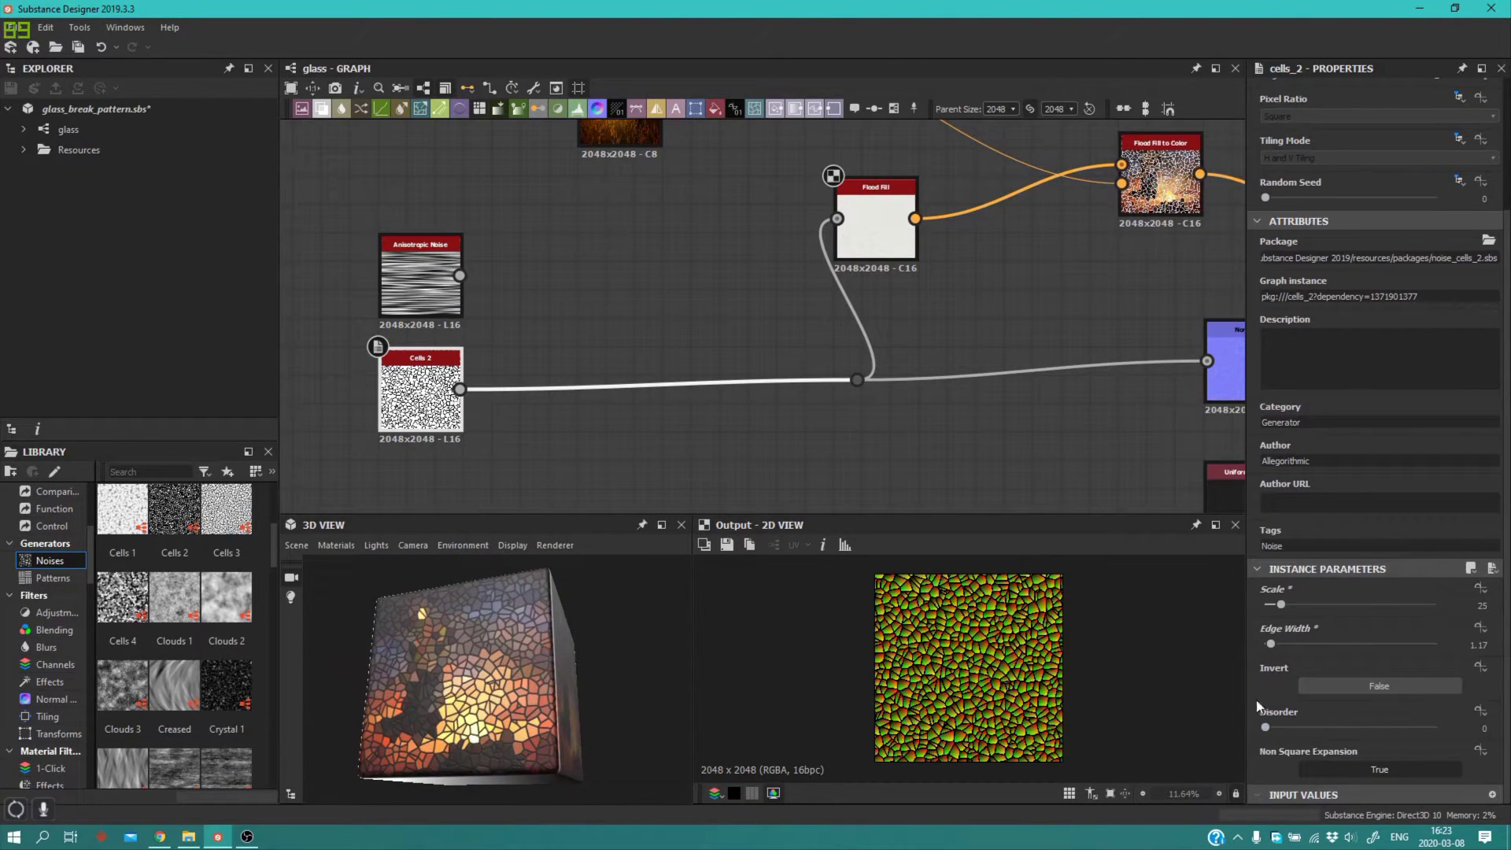
Step: Try a higher Disorder value on the Cells 2 node and undo the change
drag(1264, 727, 1386, 724)
key(ctrl+z)
Step: Connect the field-landscape bitmap to the Flood Fill to Color node's color input and check the new mosaic on the cube
scroll(548, 359, down, 1)
middle_drag(603, 292, 554, 363)
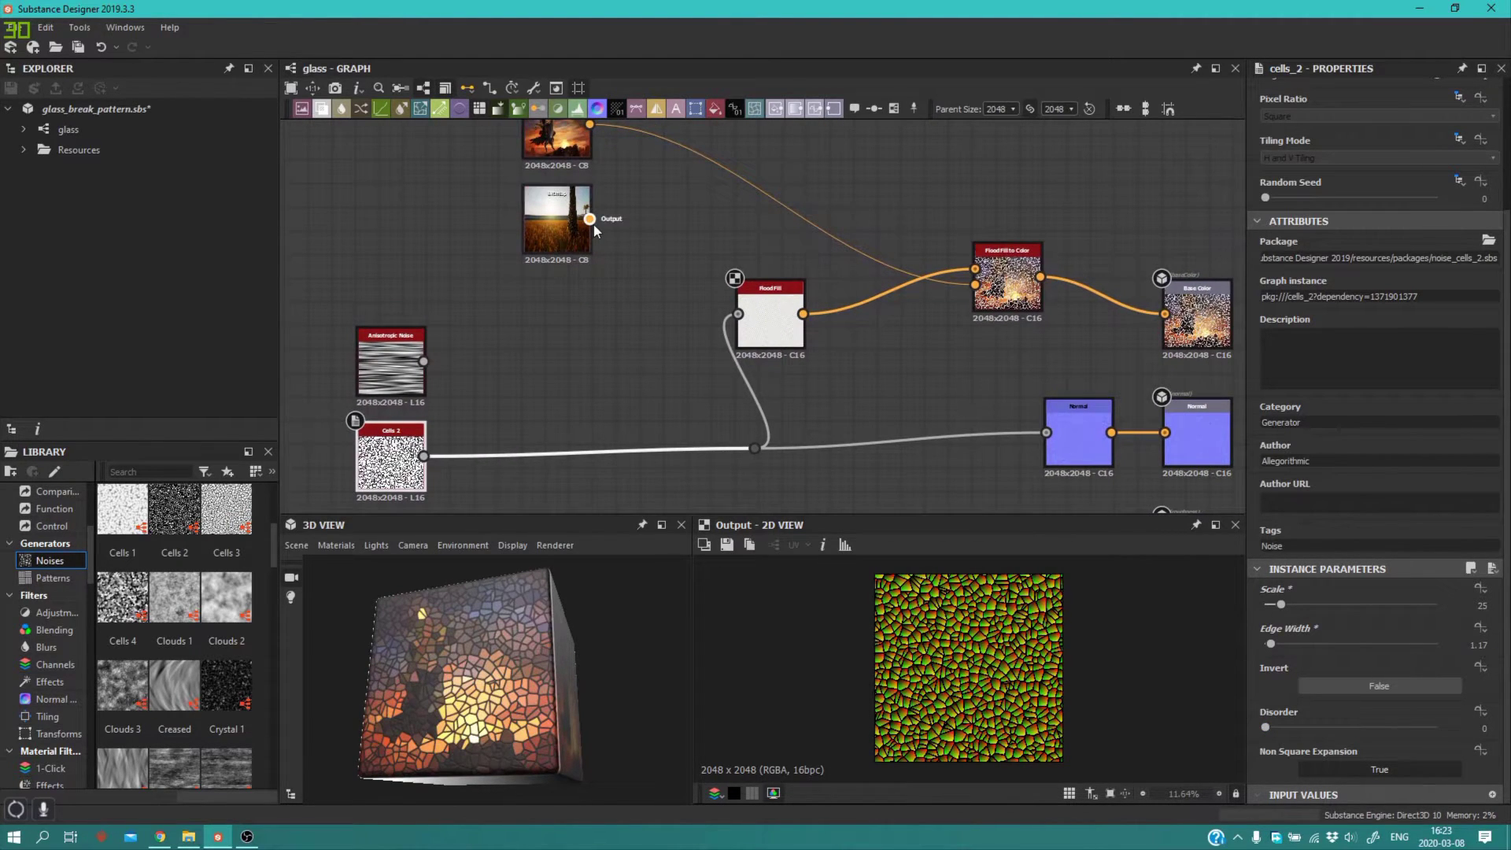
drag(856, 258, 975, 284)
drag(449, 615, 482, 652)
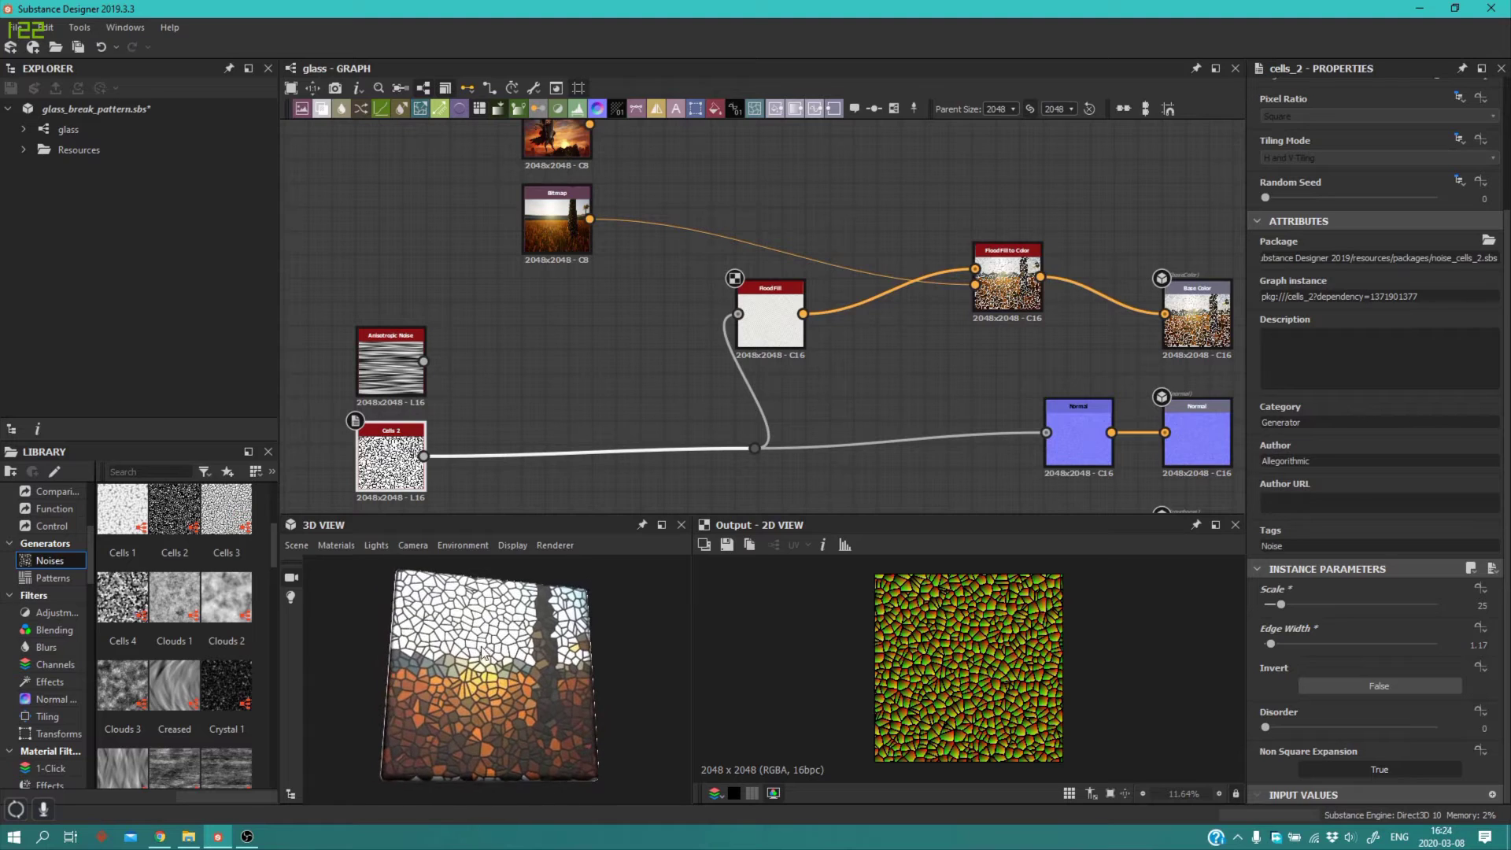
Step: Examine the HSL Adjustment and HSL Random parameters of the Flood Fill to Color node and its mosaic on the cube
click(1007, 300)
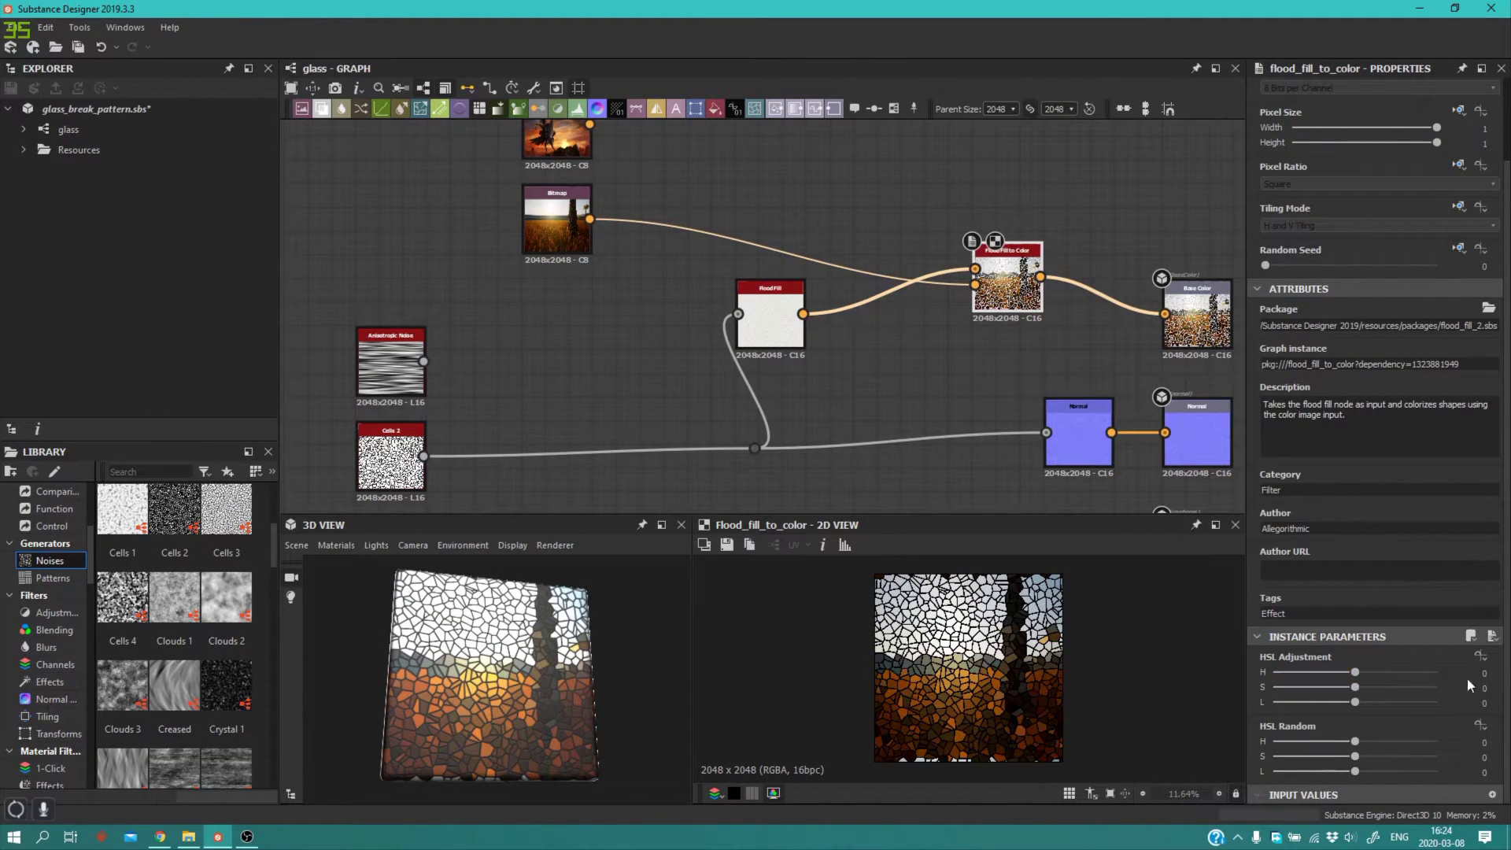
scroll(1033, 313, up, 1)
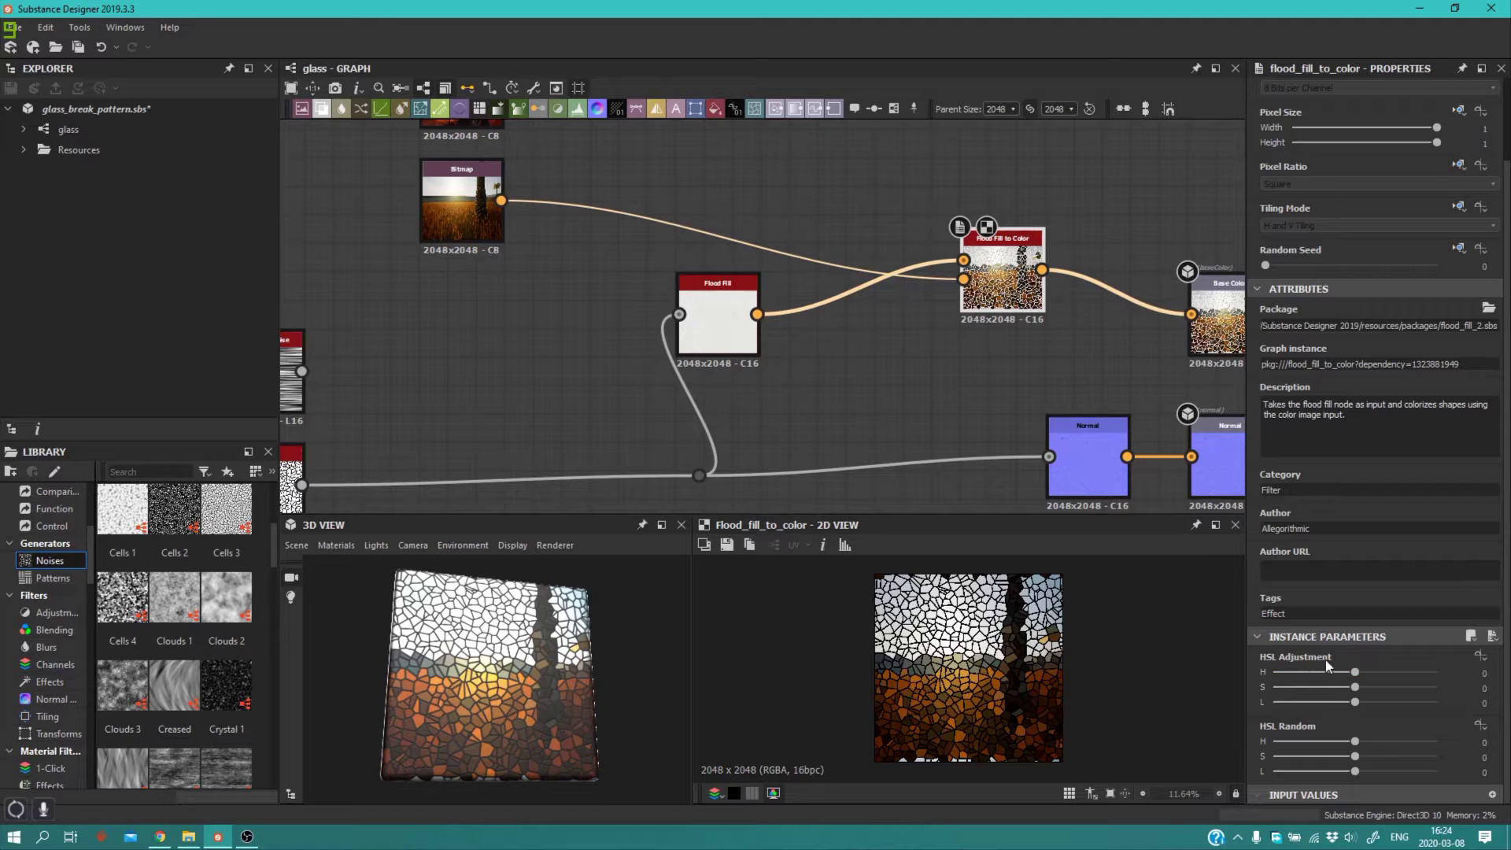
mouse_move(1354, 686)
mouse_down()
mouse_move(1456, 690)
mouse_move(1295, 683)
mouse_move(1341, 686)
mouse_up()
mouse_move(1337, 754)
mouse_down()
mouse_move(1262, 754)
mouse_move(1354, 755)
mouse_move(1278, 740)
mouse_move(1380, 729)
mouse_move(1352, 733)
mouse_up()
mouse_move(1360, 671)
mouse_down()
mouse_move(1403, 677)
mouse_move(1310, 678)
mouse_move(1356, 683)
mouse_move(1322, 700)
mouse_move(1401, 699)
mouse_move(1356, 697)
mouse_up()
drag(567, 668, 518, 670)
scroll(489, 385, down, 2)
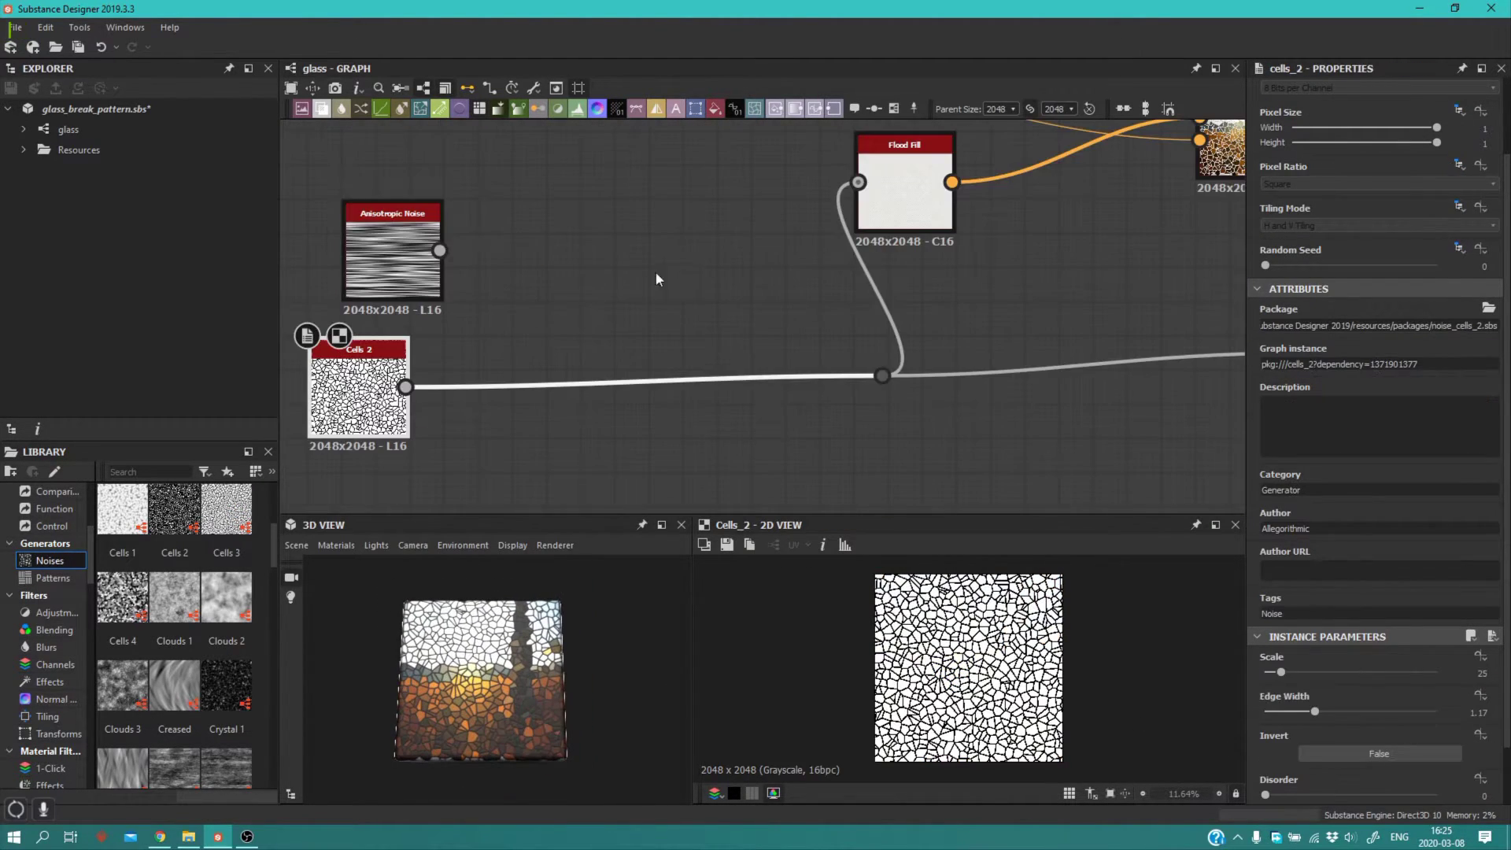
Step: Preview the Flood Fill and Cells 2 nodes in the 2D view and look at the mosaic cube from another side
middle_drag(655, 272, 591, 328)
scroll(615, 283, down, 2)
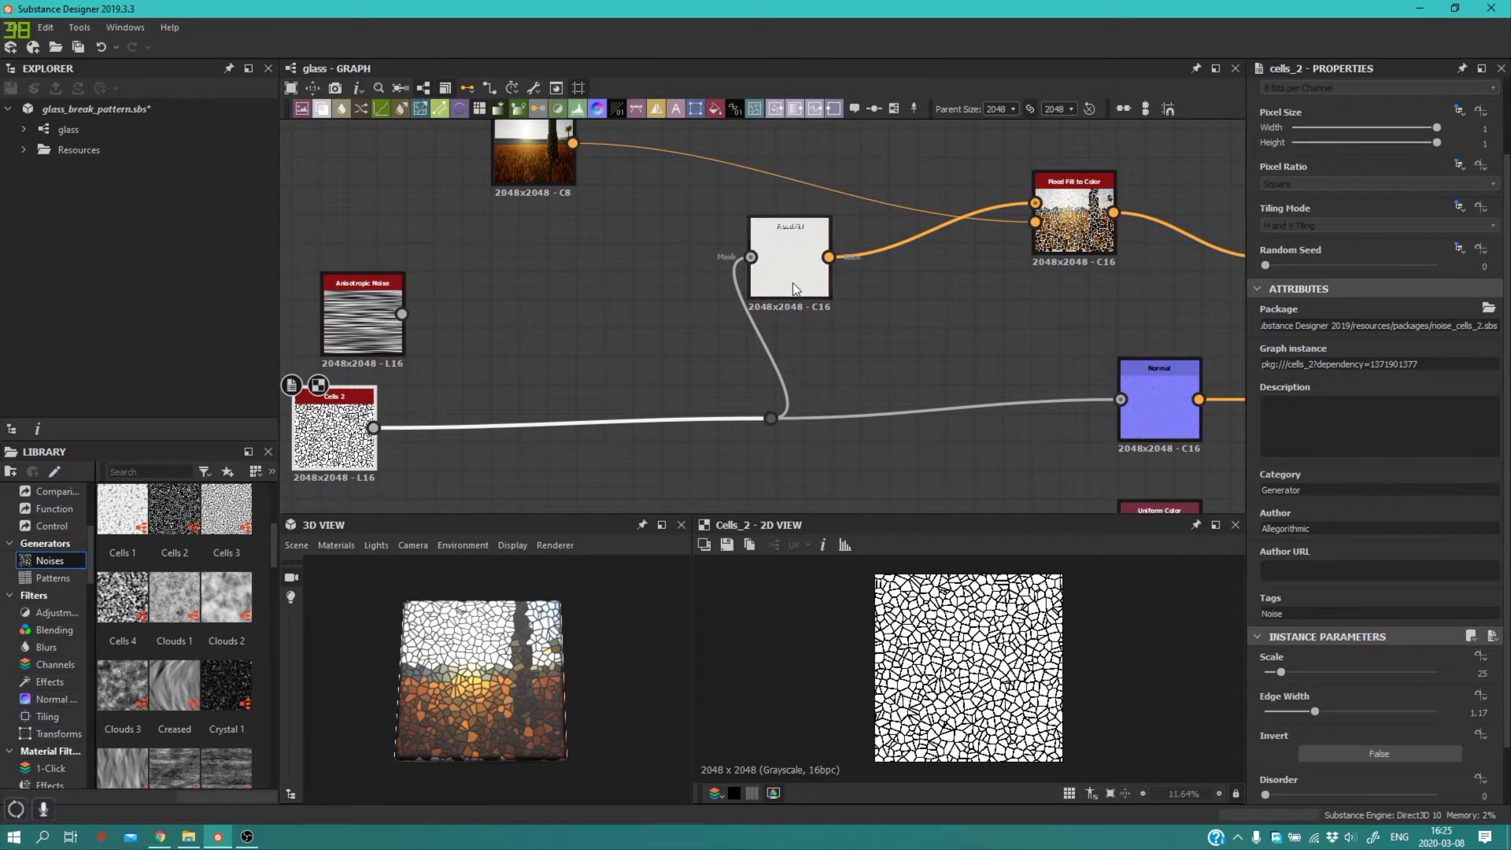
mouse_move(792, 296)
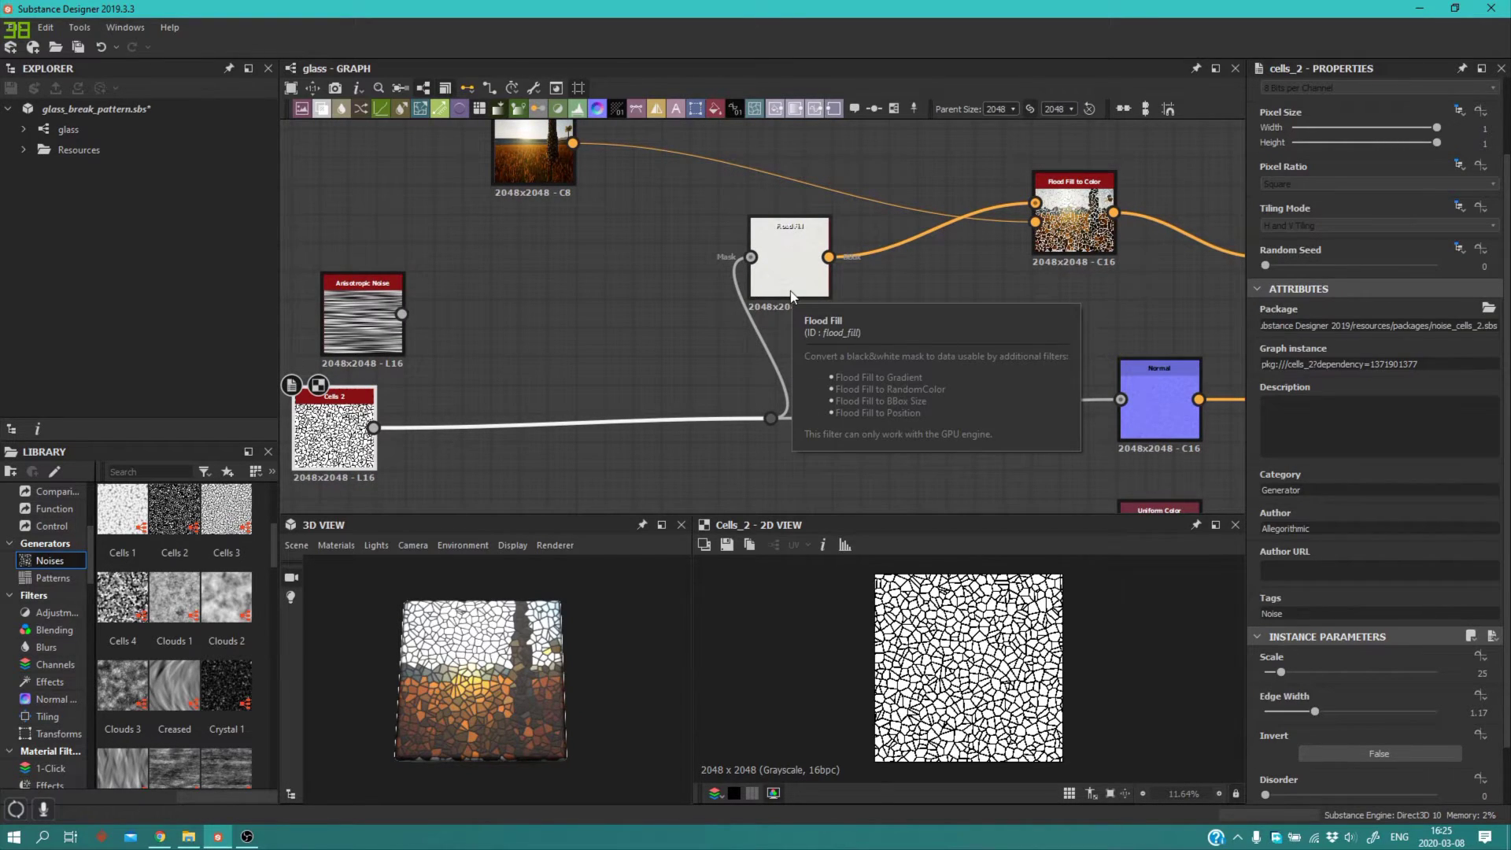
double_click(792, 296)
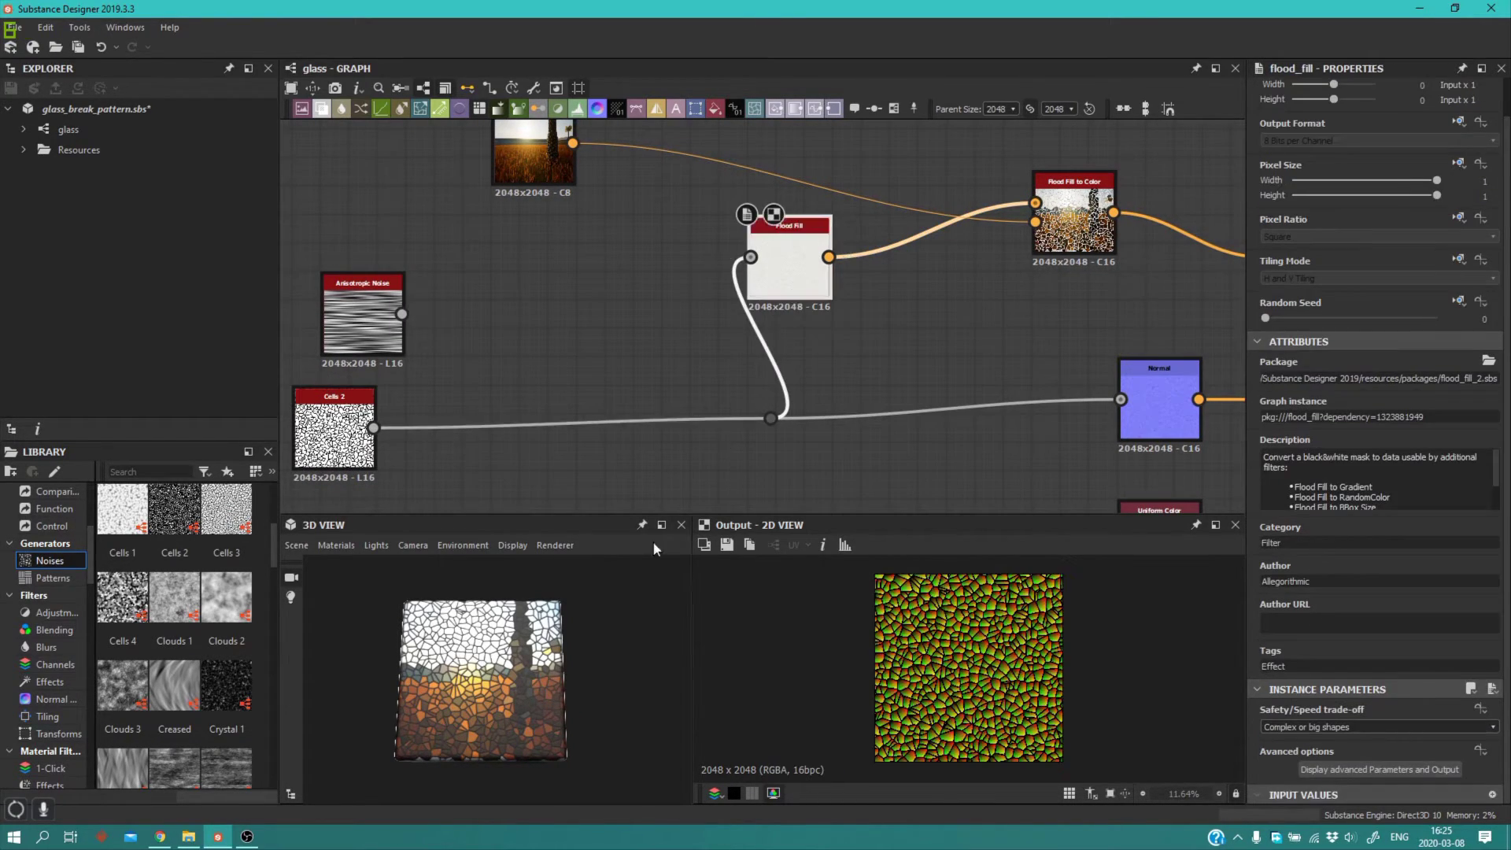
drag(541, 631, 338, 591)
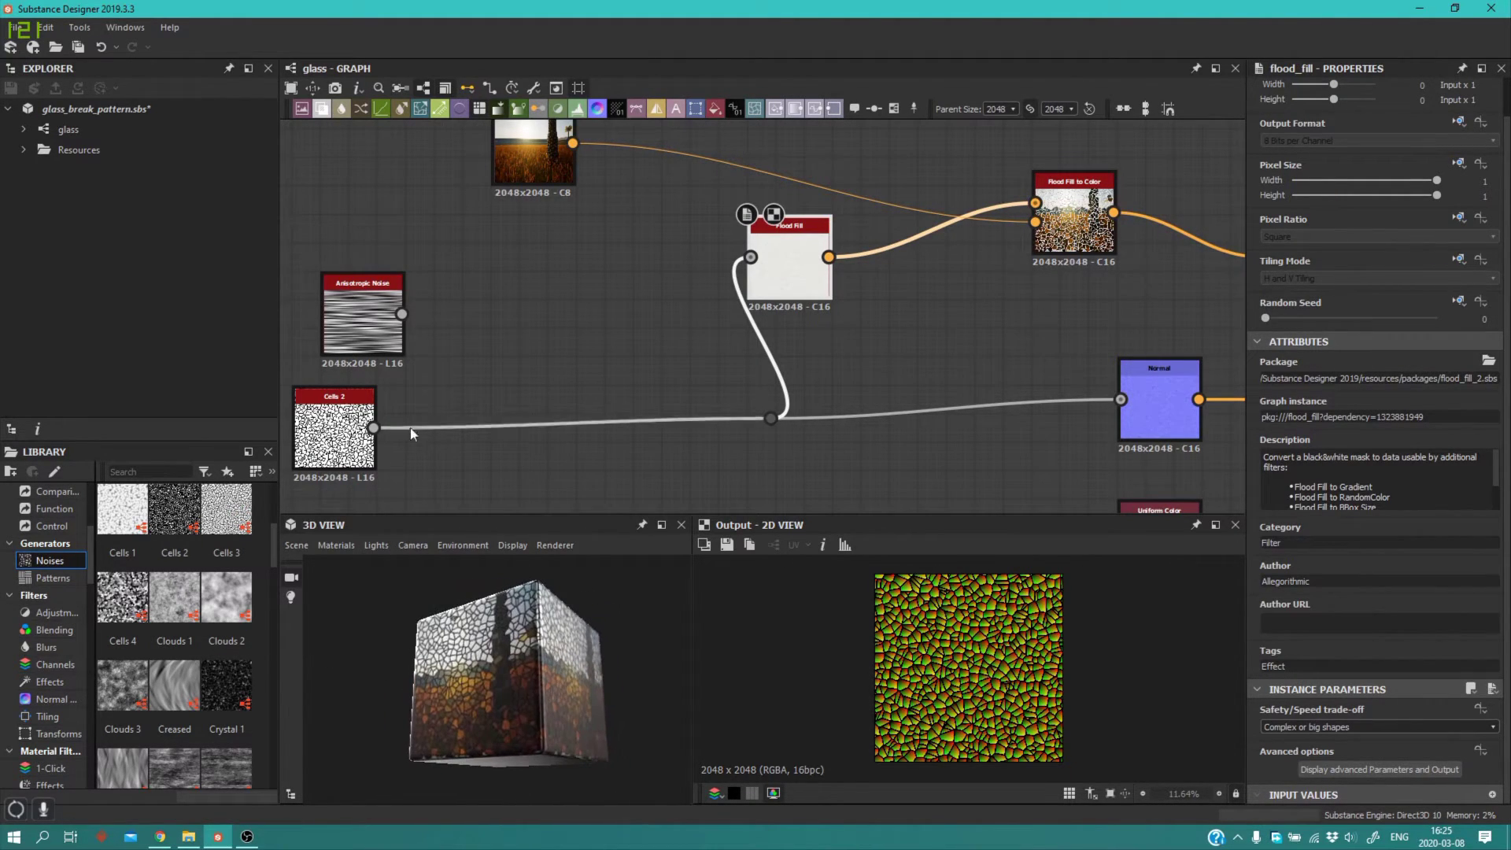
middle_drag(386, 419, 470, 360)
scroll(373, 368, up, 2)
double_click(379, 368)
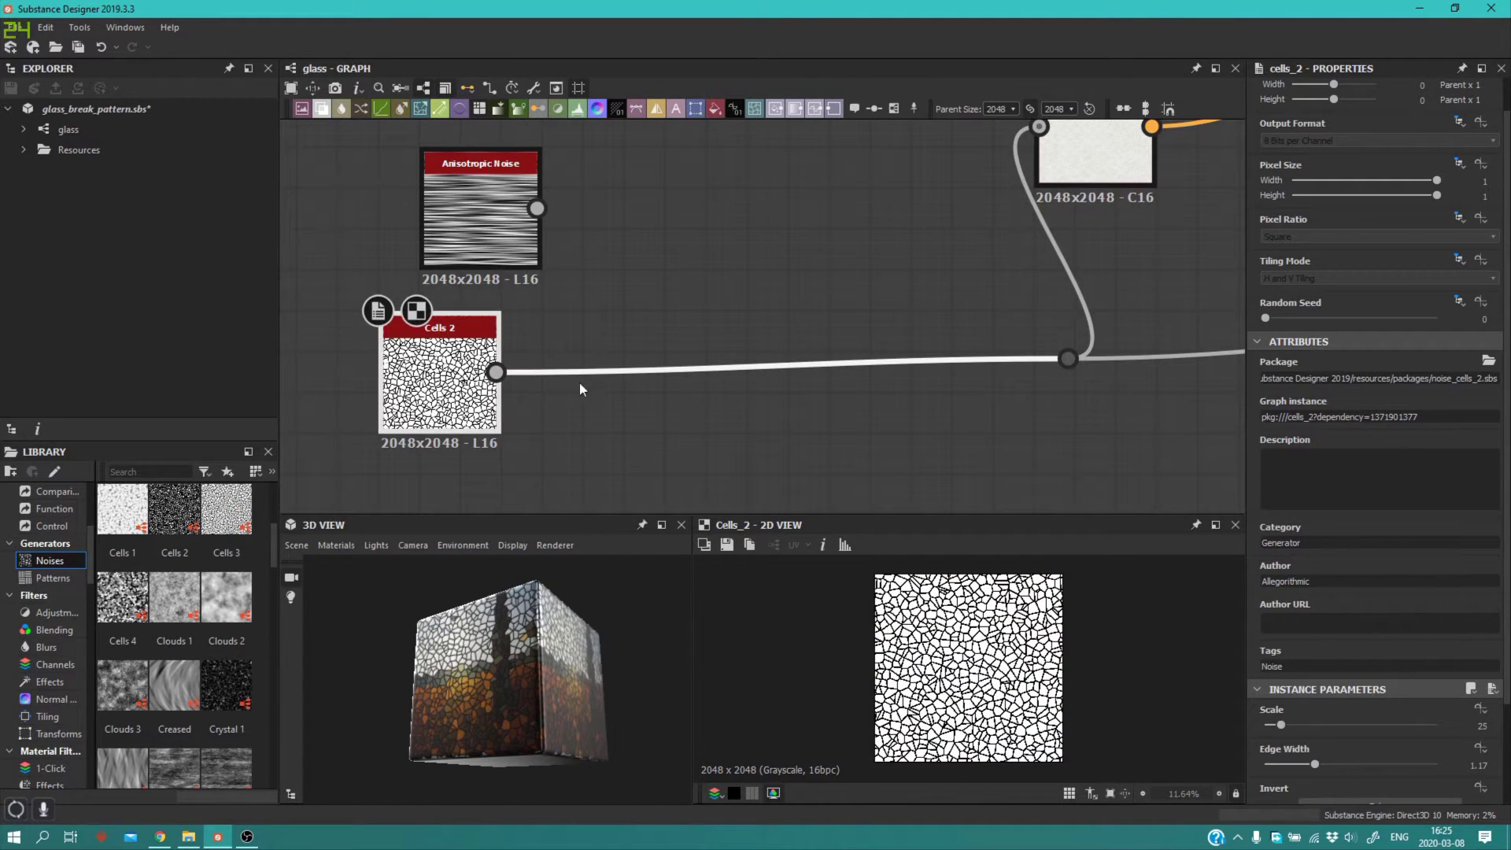
Step: Connect the Anisotropic Noise output to the Normal and Flood Fill nodes in place of Cells 2, and inspect the streaks on the cube
double_click(484, 234)
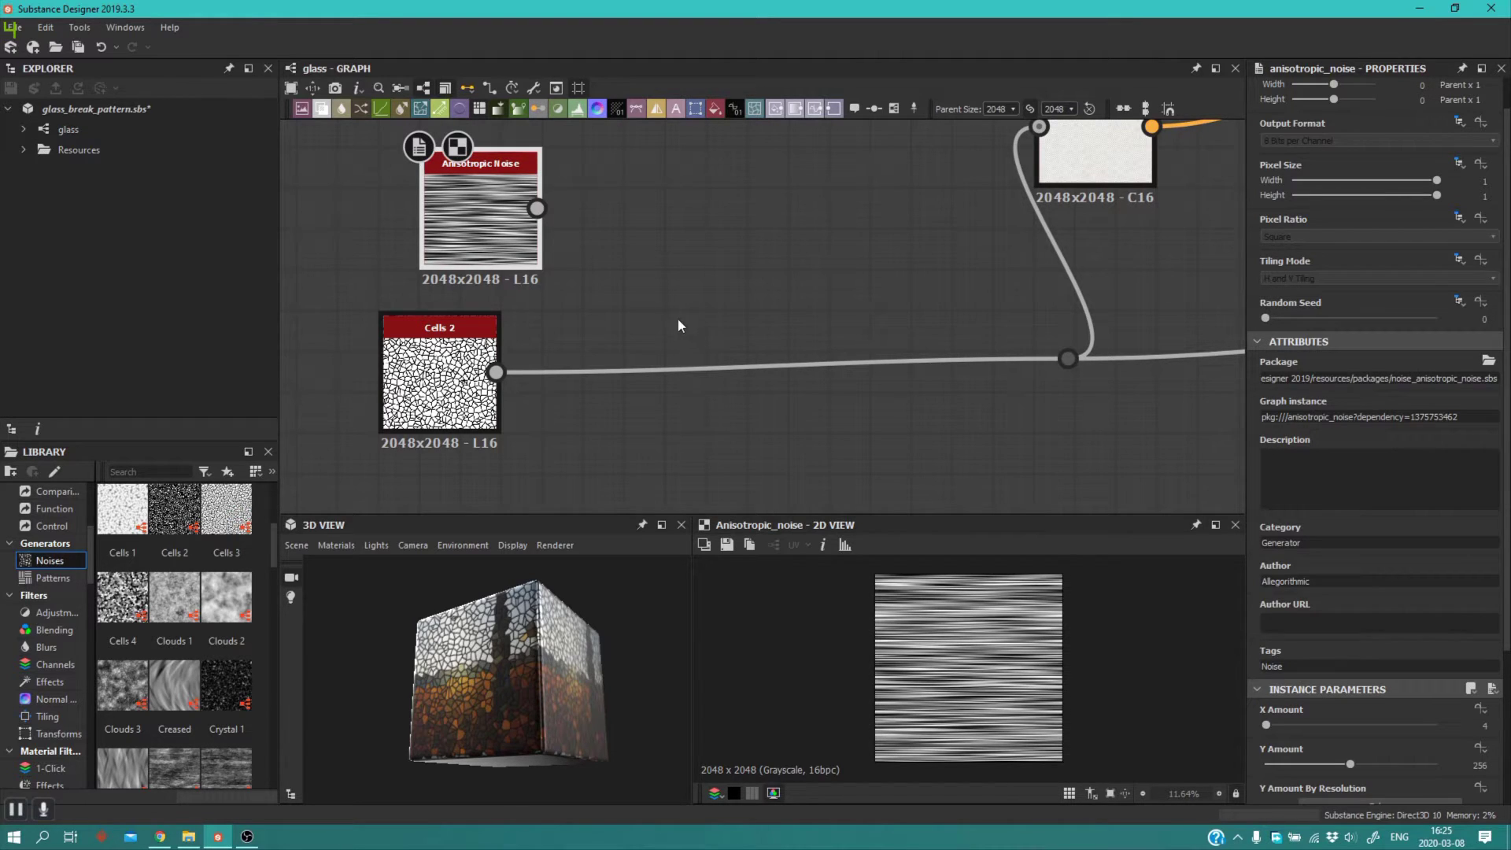
scroll(645, 319, down, 1)
middle_drag(637, 319, 479, 331)
scroll(522, 365, down, 1)
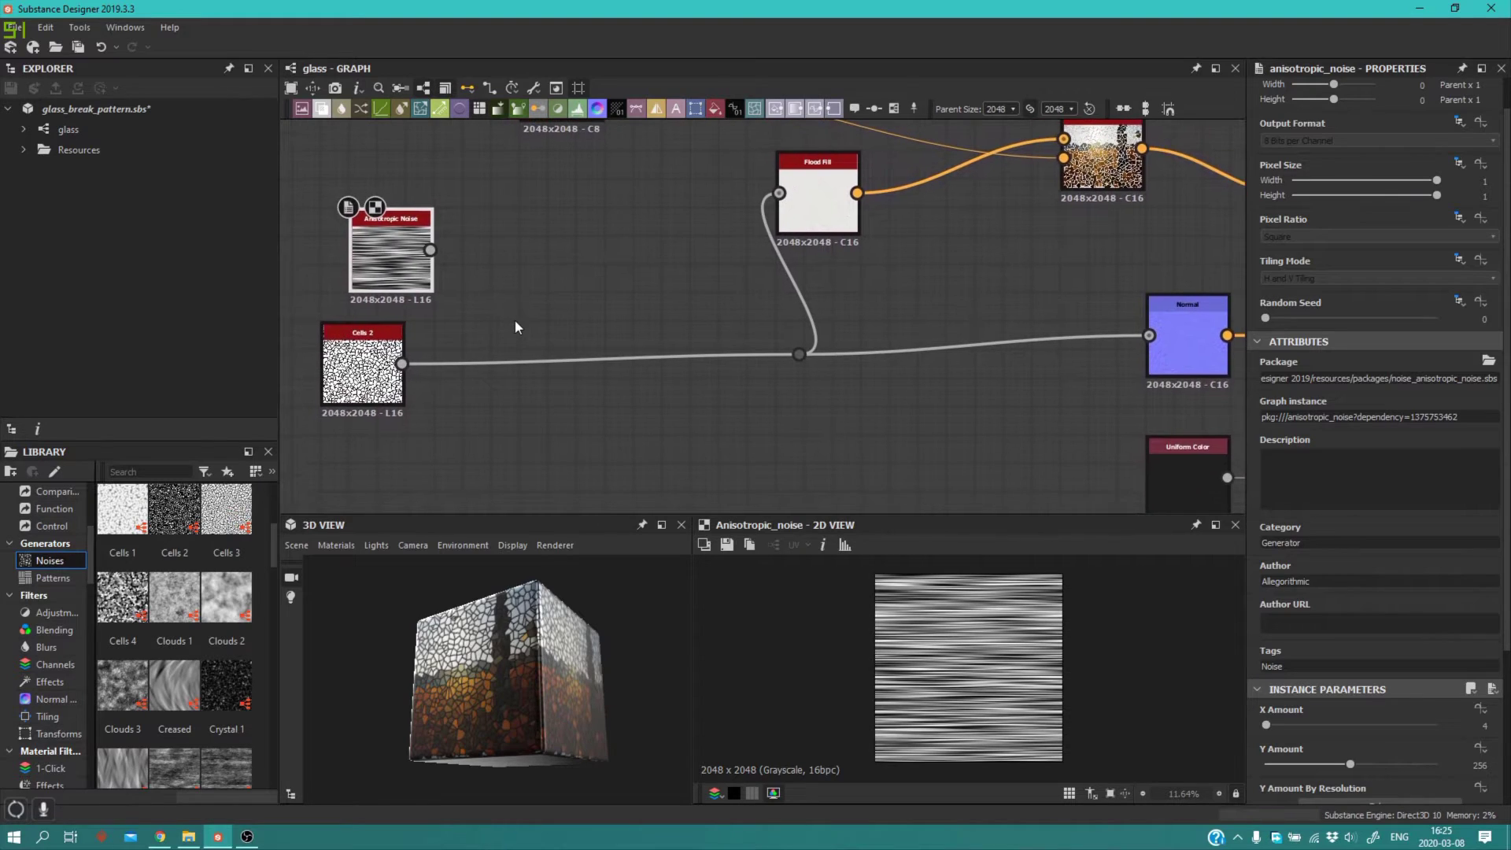
scroll(472, 326, down, 2)
drag(430, 283, 1028, 354)
drag(430, 283, 719, 236)
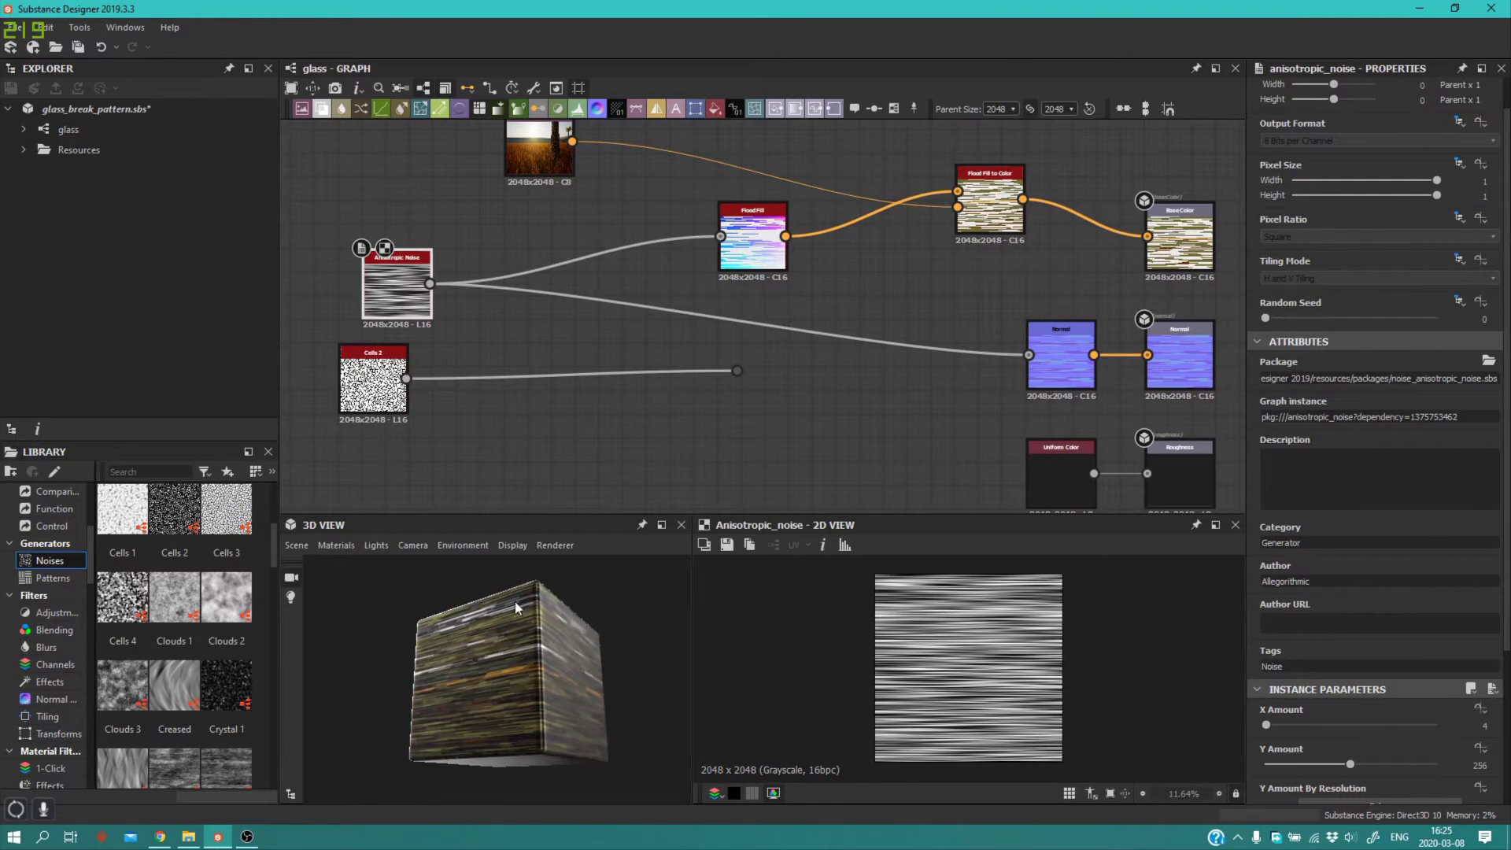
drag(514, 601, 519, 639)
scroll(454, 704, up, 3)
scroll(542, 673, up, 2)
scroll(521, 649, down, 2)
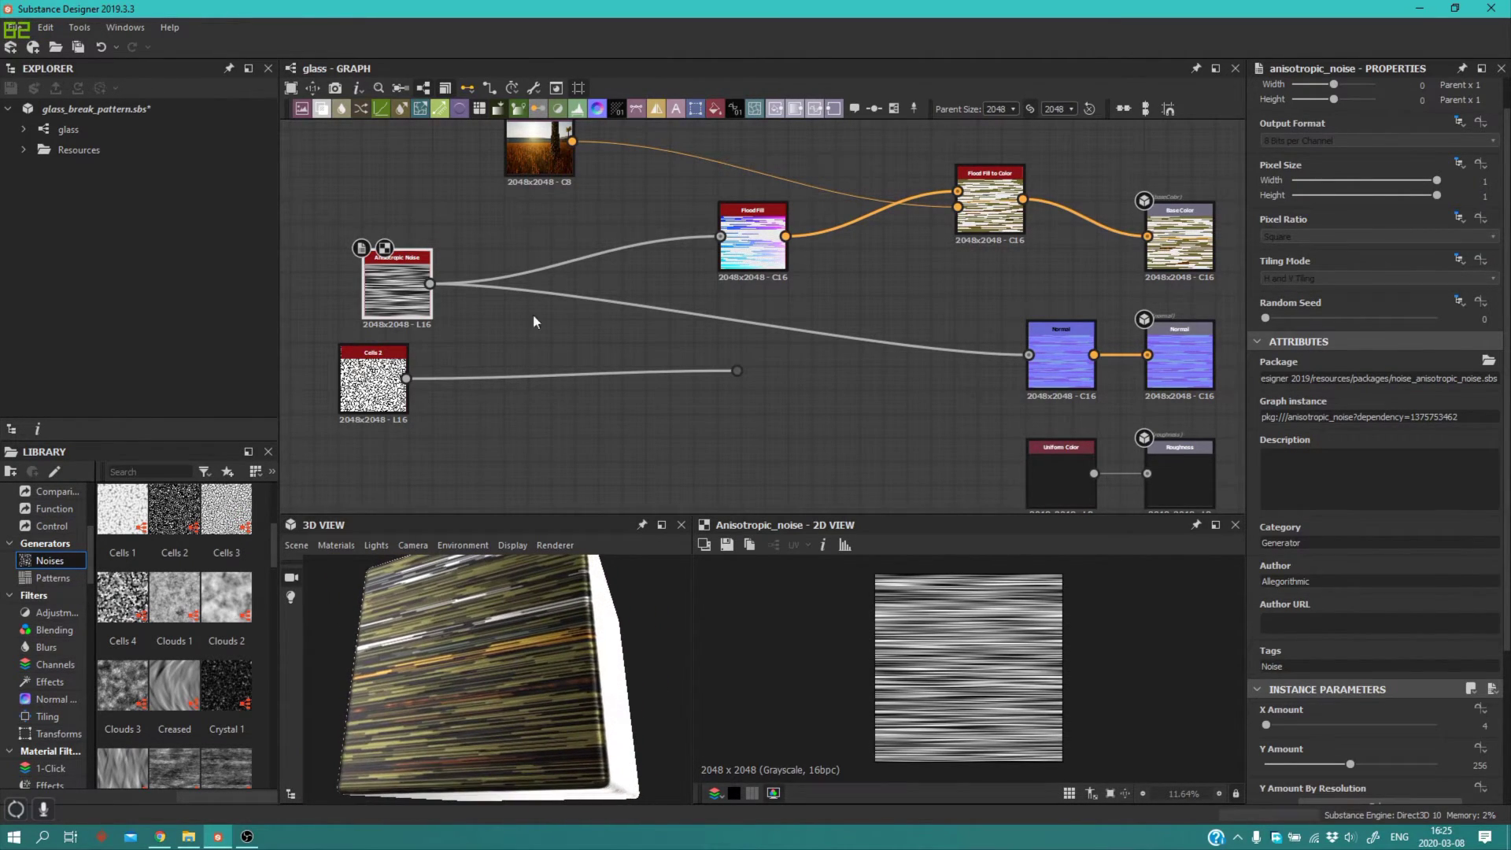
Step: Connect the sunset-silhouette bitmap to the Flood Fill to Color node's color input and inspect the recolored streaks on the cube
scroll(532, 318, down, 2)
drag(545, 144, 814, 256)
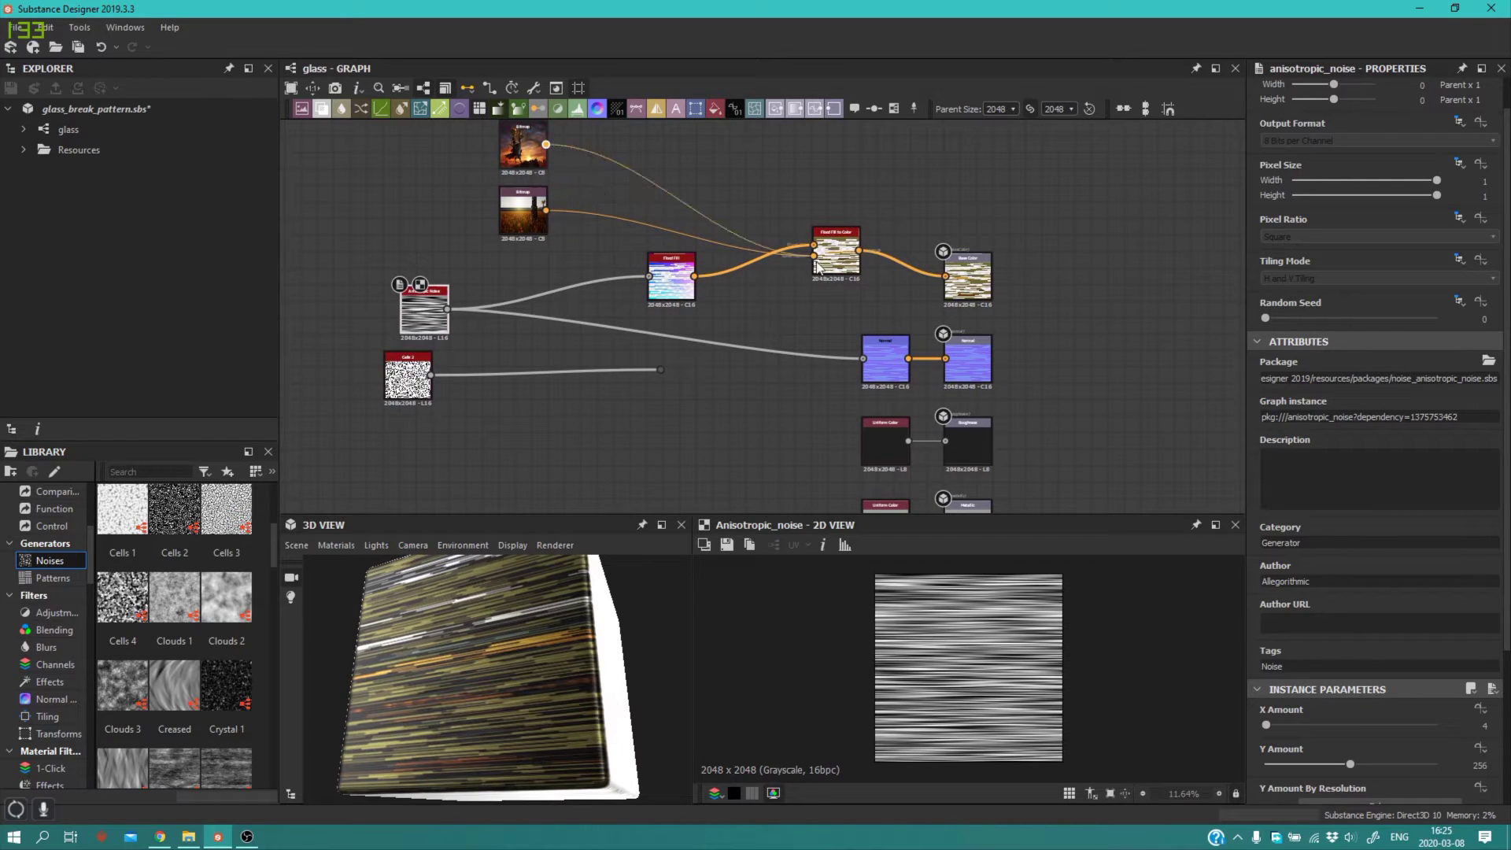
drag(432, 696, 348, 835)
scroll(475, 723, up, 2)
drag(475, 724, 497, 626)
Step: Add a Flood Fill to Grayscale node below Flood Fill to Color and feed it from the Flood Fill output
scroll(823, 321, up, 2)
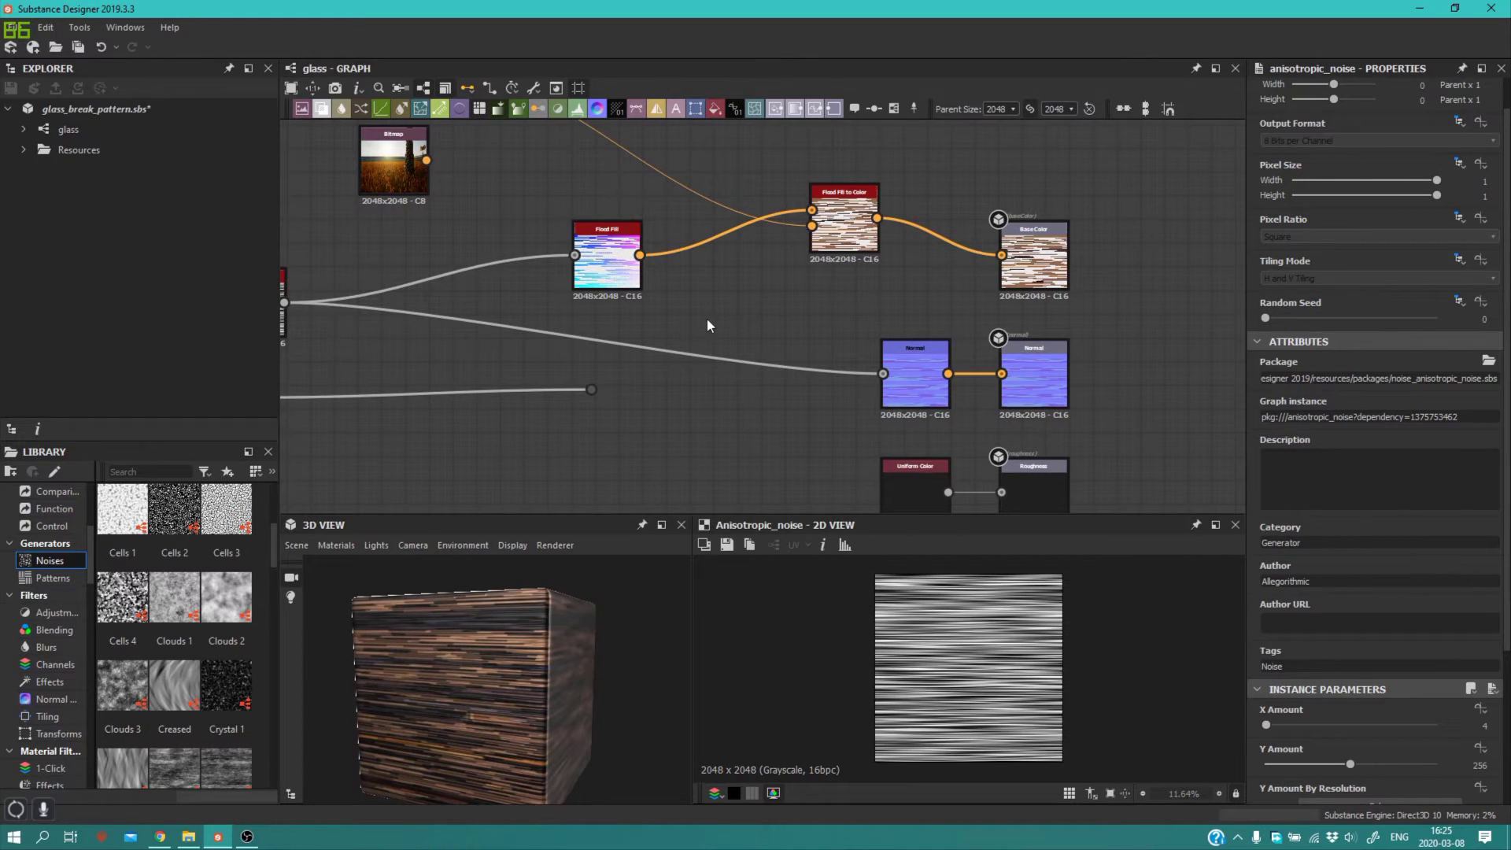
key(space)
text(flood)
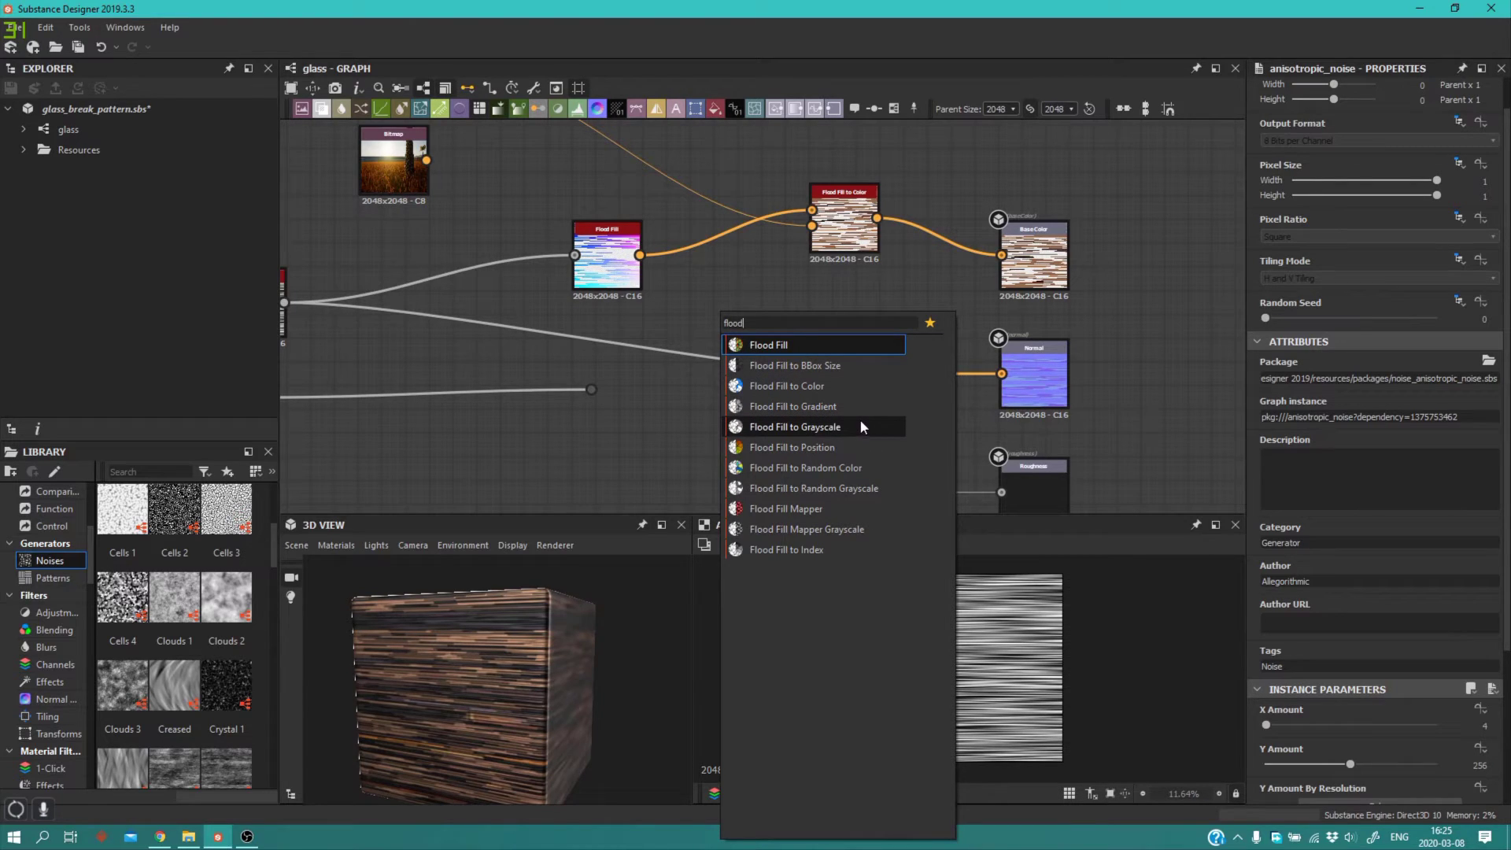
click(794, 427)
drag(724, 307, 752, 307)
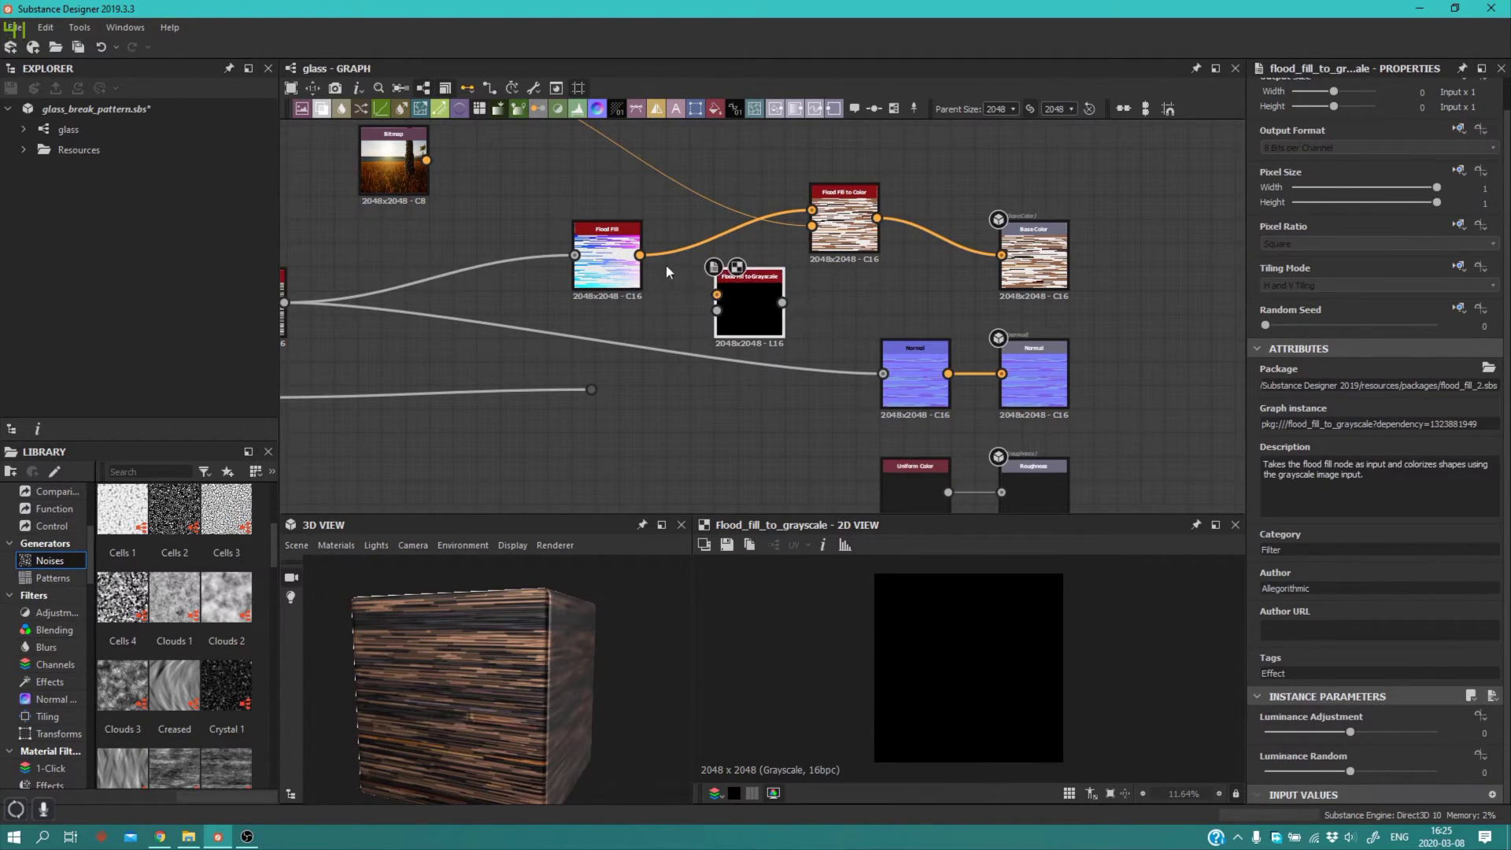
drag(640, 255, 716, 294)
Step: Connect the Anisotropic Noise output to the Flood Fill to Grayscale node's grayscale input
scroll(626, 312, down, 1)
middle_drag(626, 311, 673, 331)
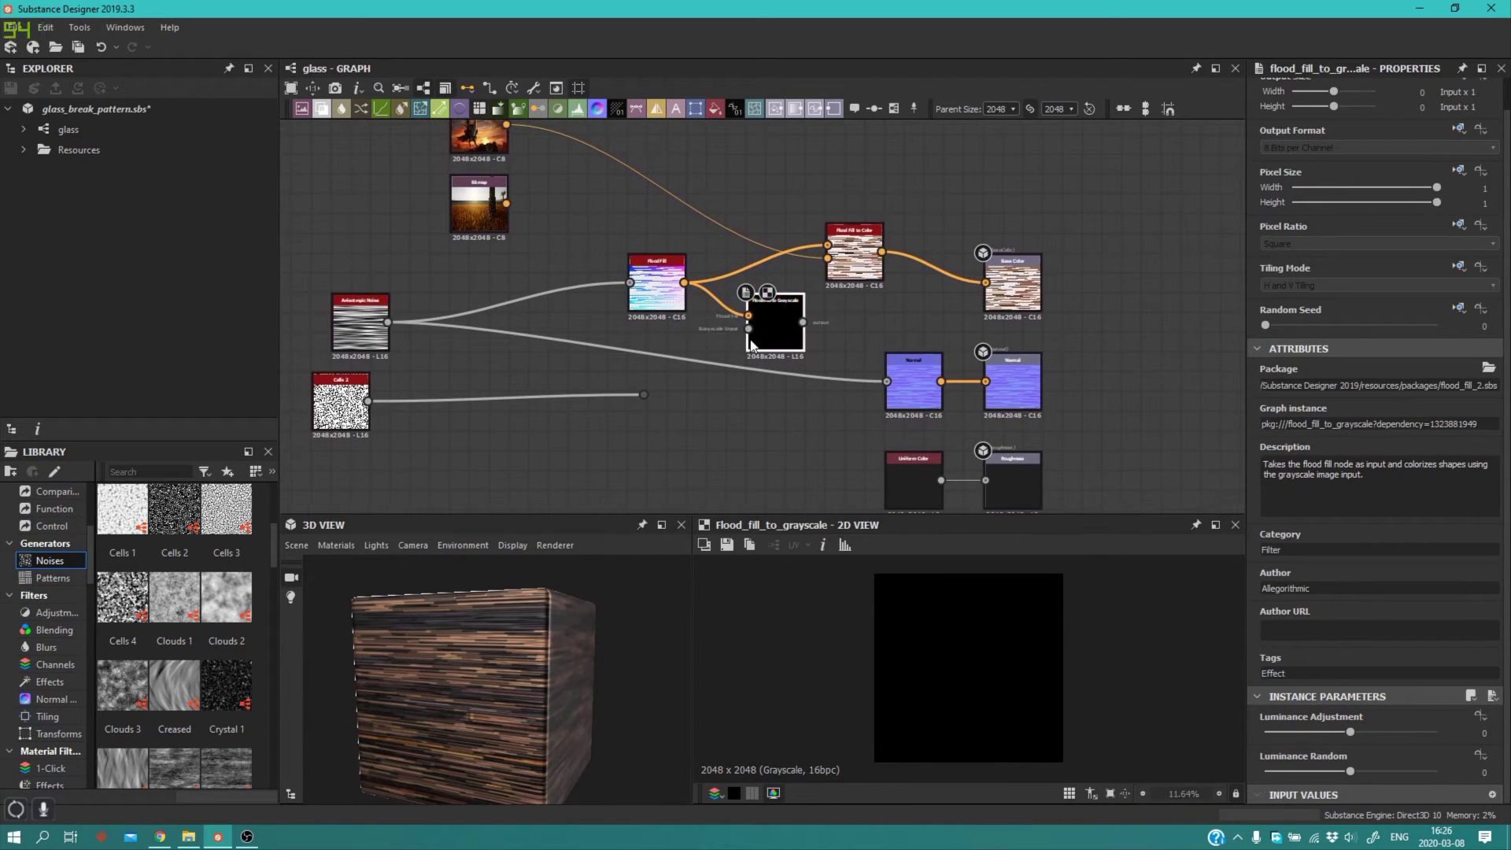
mouse_move(748, 328)
mouse_down()
mouse_move(393, 357)
mouse_move(387, 322)
mouse_up()
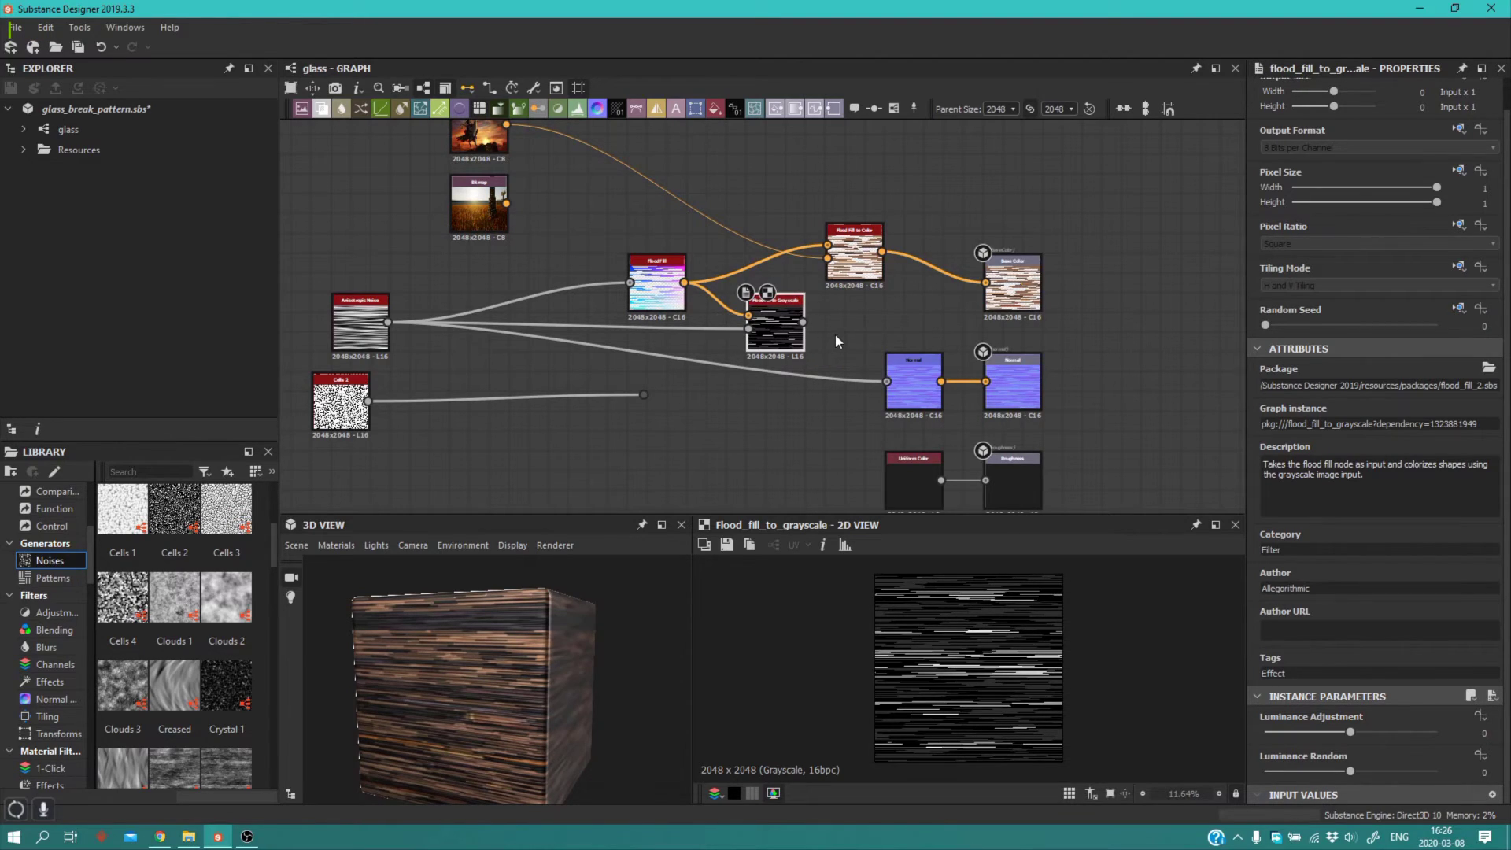
Step: Add a Gradient Map node after Flood Fill to Grayscale and connect its output to the Base Color output
key(space)
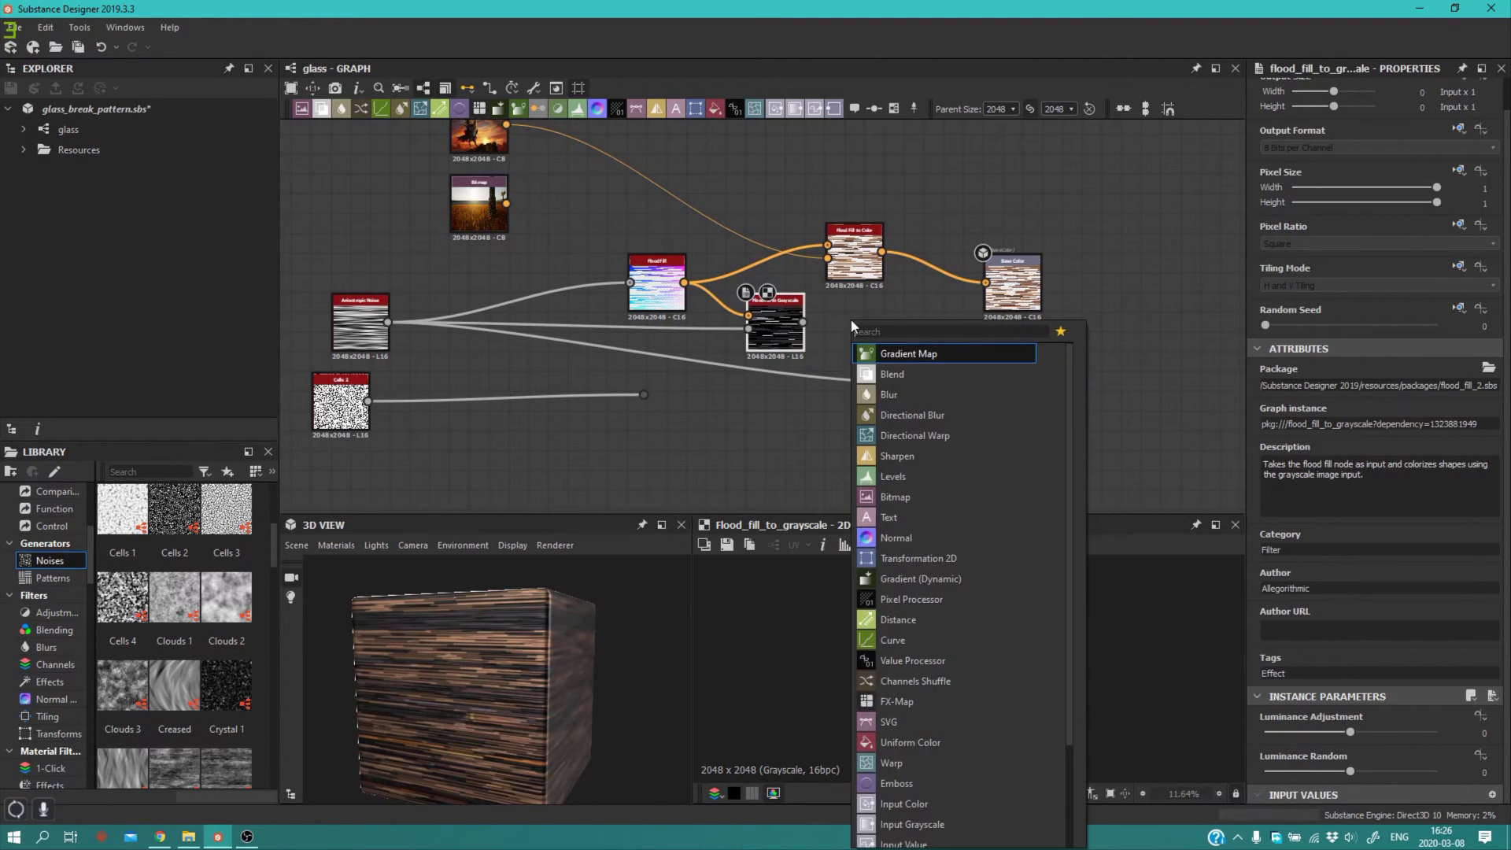
click(885, 353)
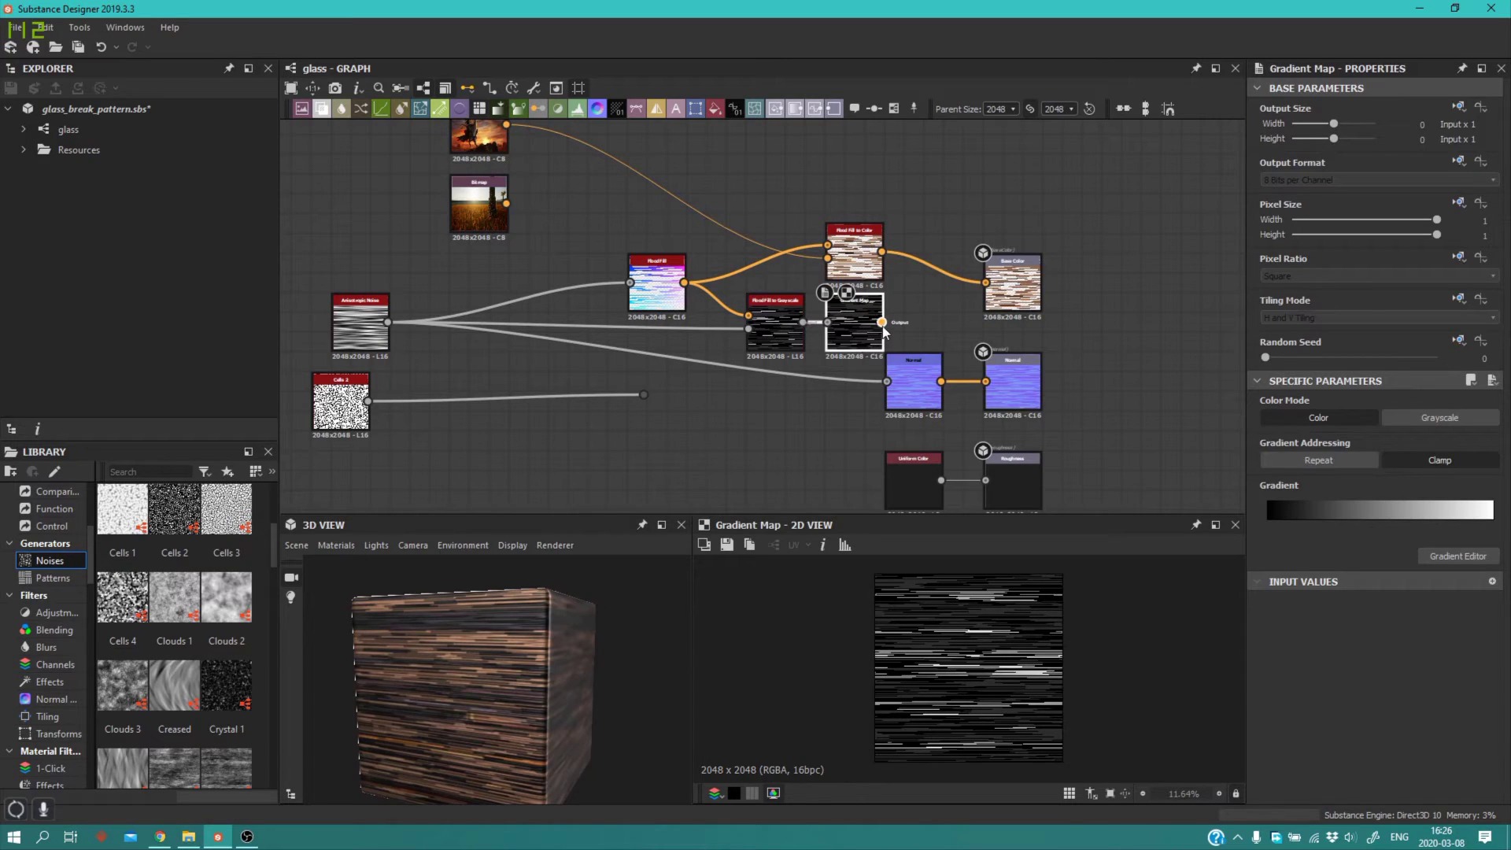
drag(882, 322, 985, 282)
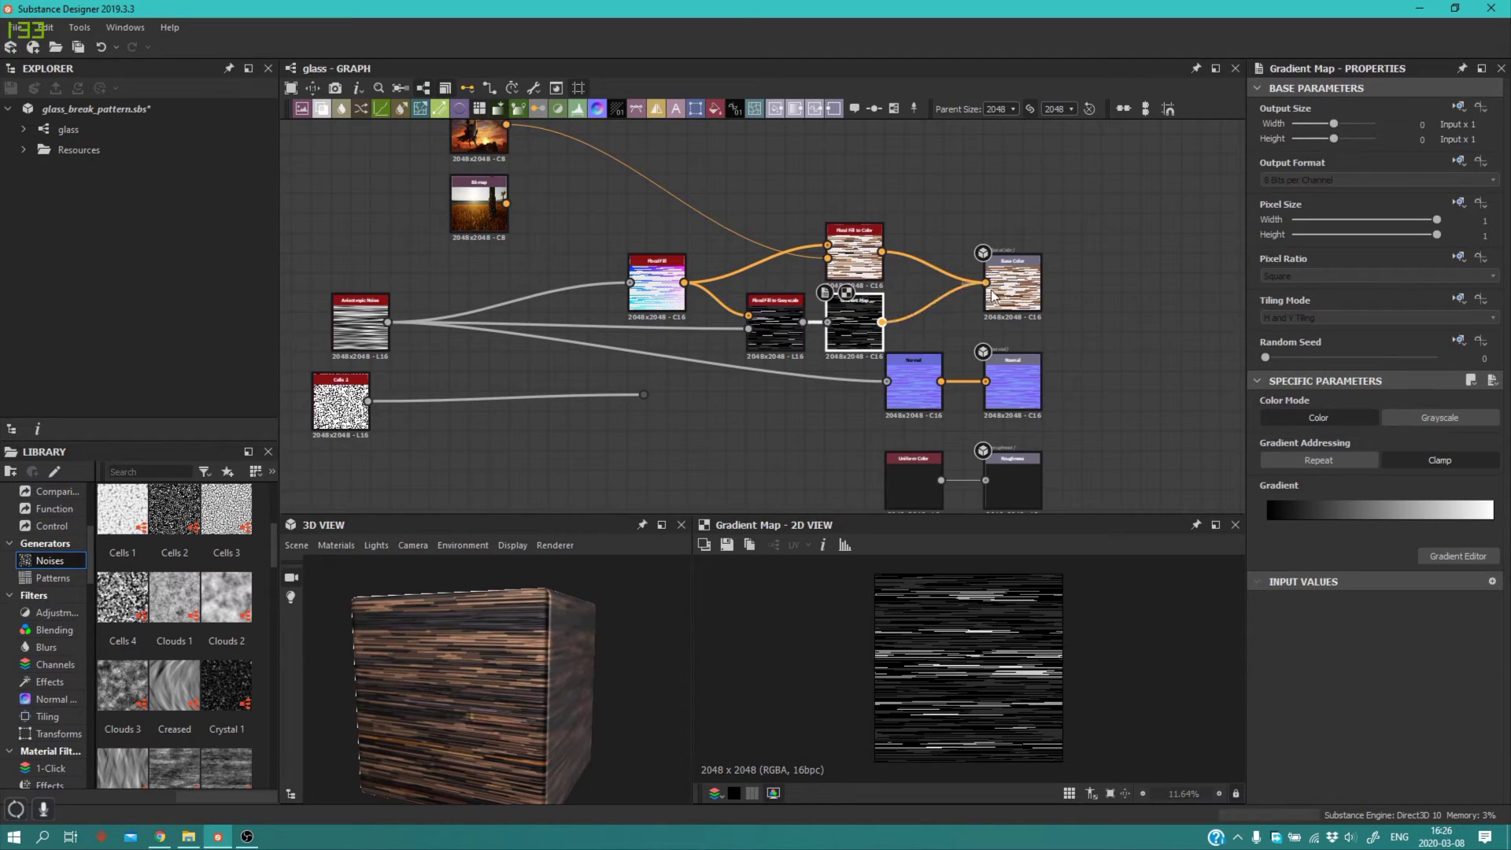
Step: Open the Gradient Map's gradient for editing and add a red key (#ffc31111) near its middle
click(1443, 556)
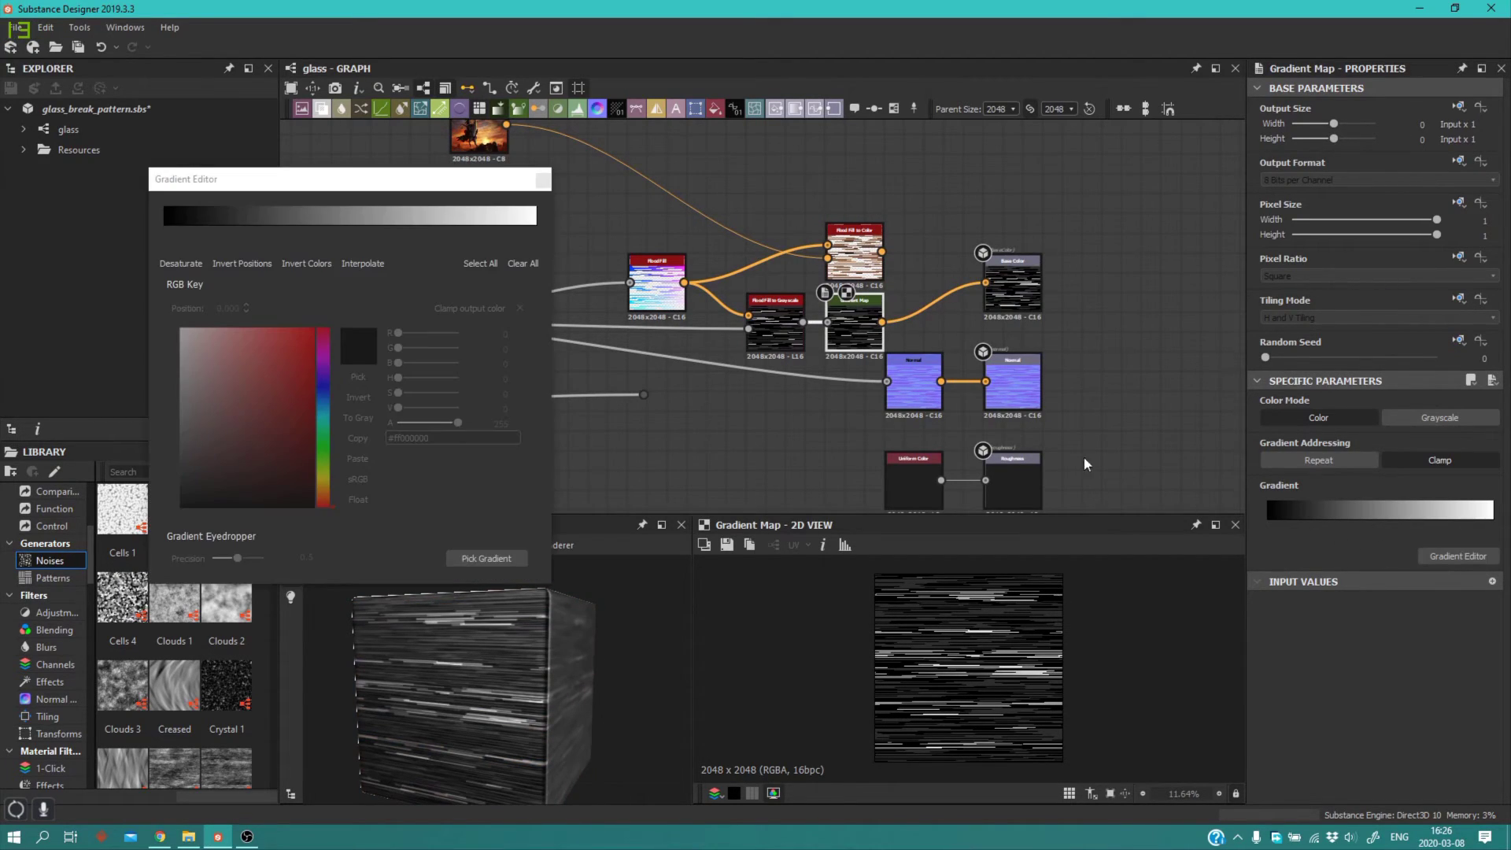
click(334, 224)
drag(265, 401, 304, 367)
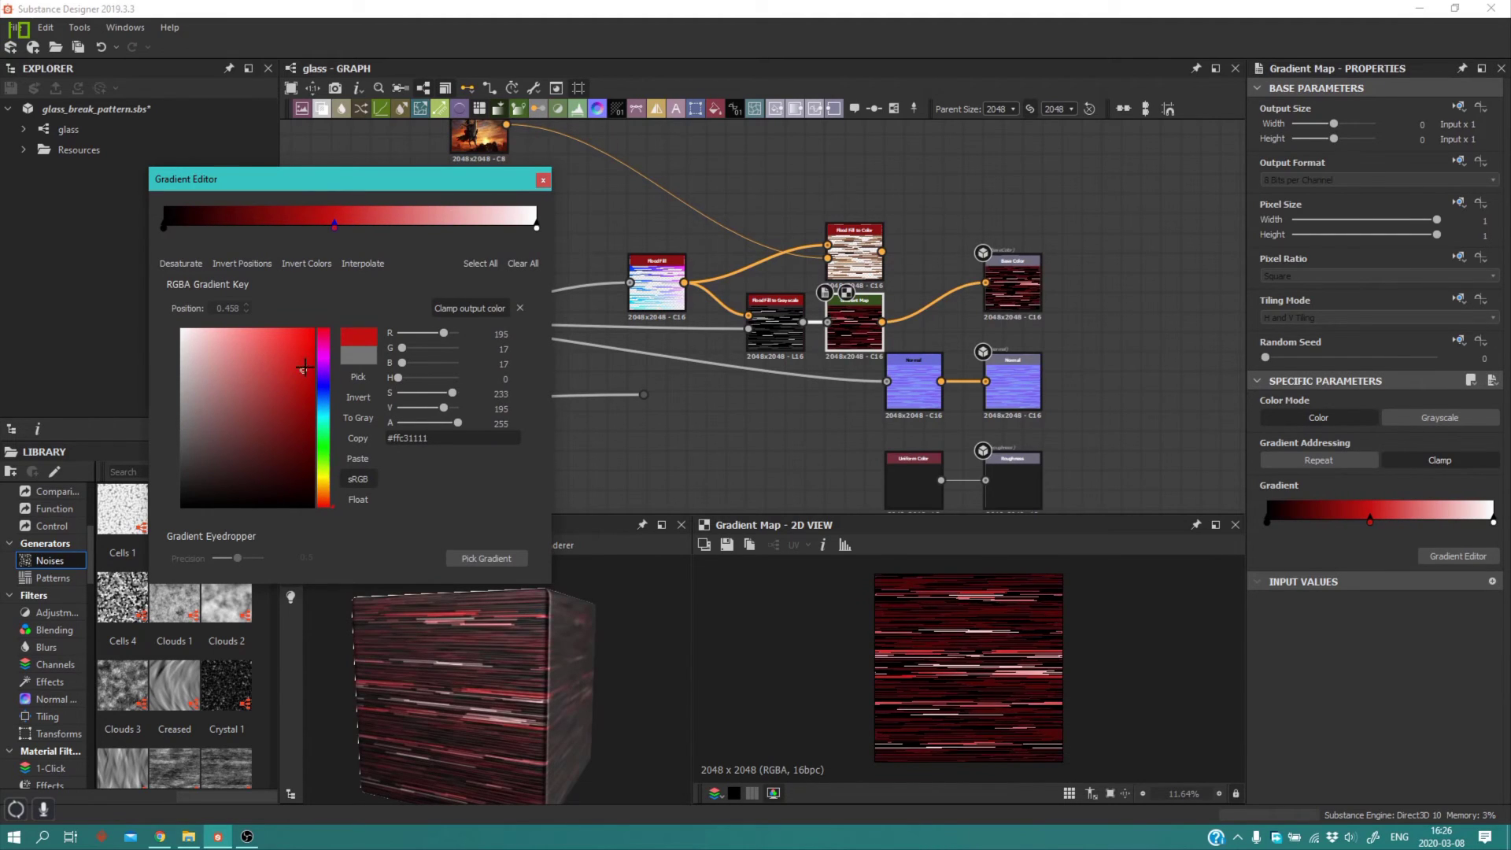
Step: Change the gradient's white end key to a bright green
click(537, 227)
click(305, 426)
drag(322, 453, 323, 442)
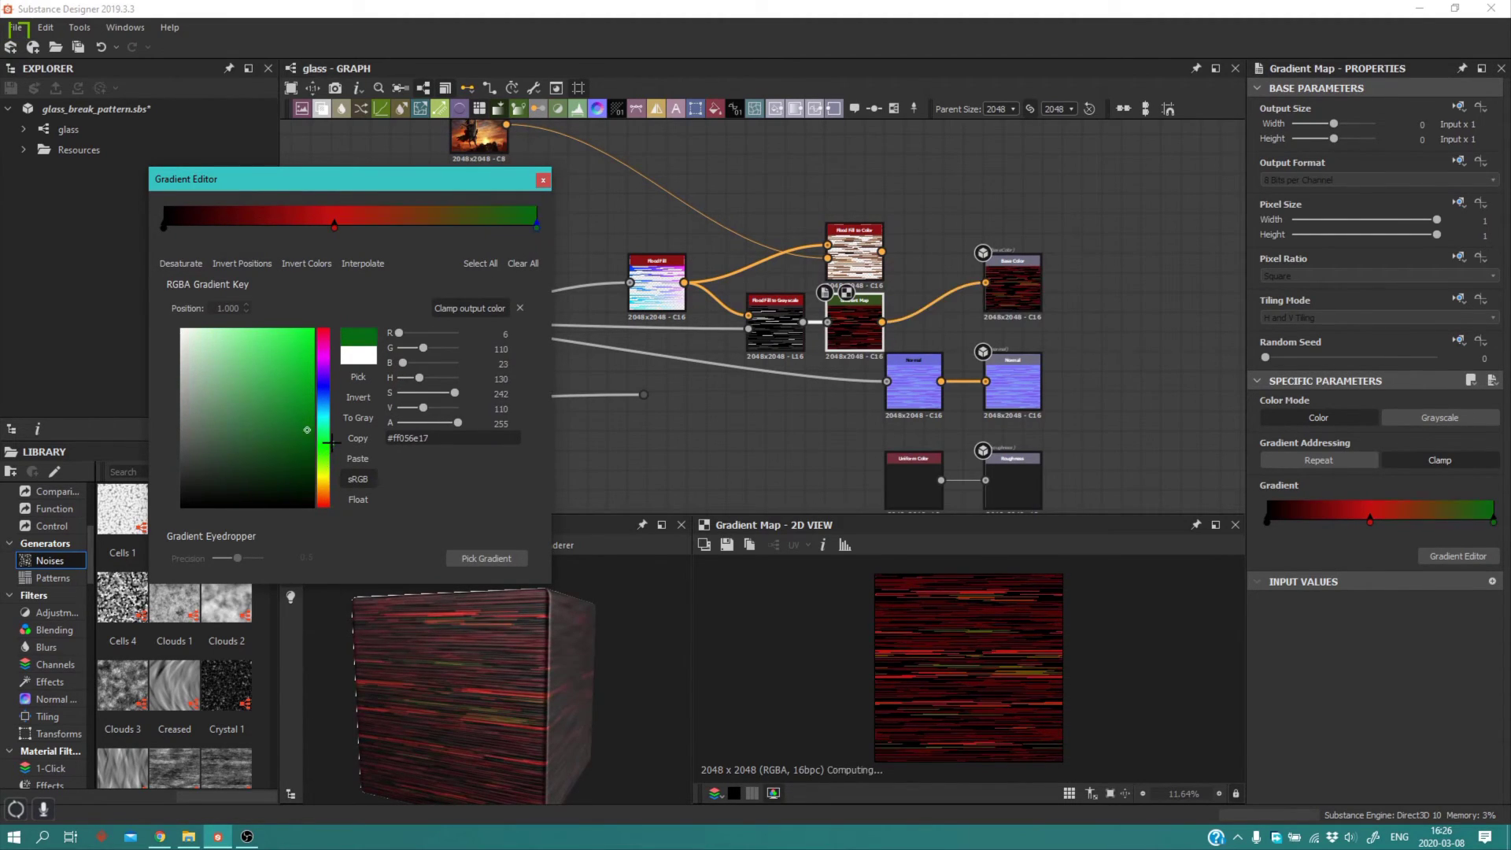
click(302, 382)
Step: Try other colors such as gray on the gradient's start key, return it to black and look closely at the streaks on the cube
click(164, 227)
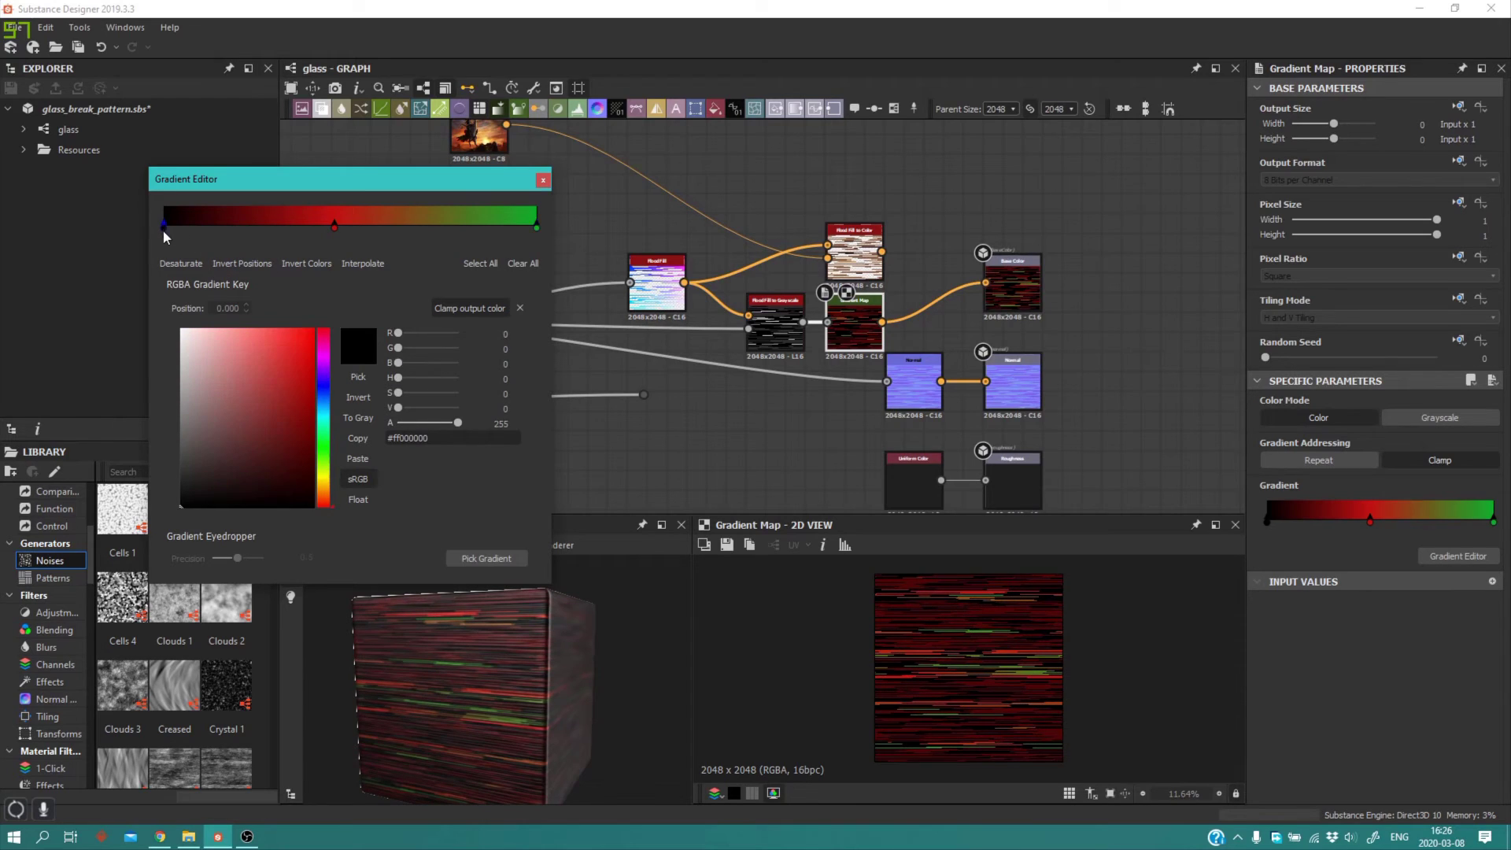
drag(218, 365, 195, 433)
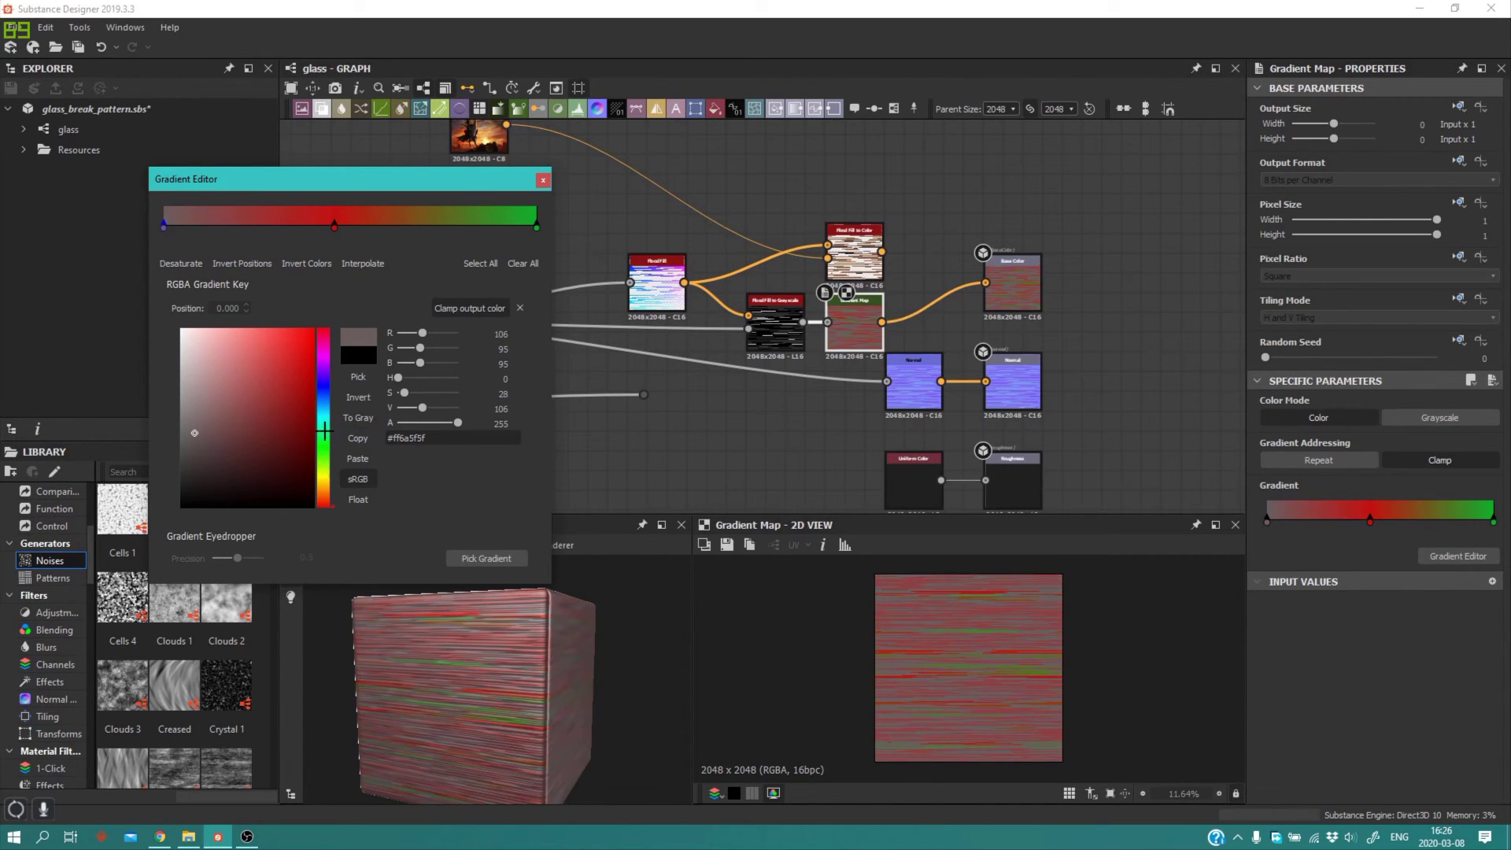
drag(324, 431, 324, 491)
drag(230, 430, 323, 498)
drag(260, 480, 283, 507)
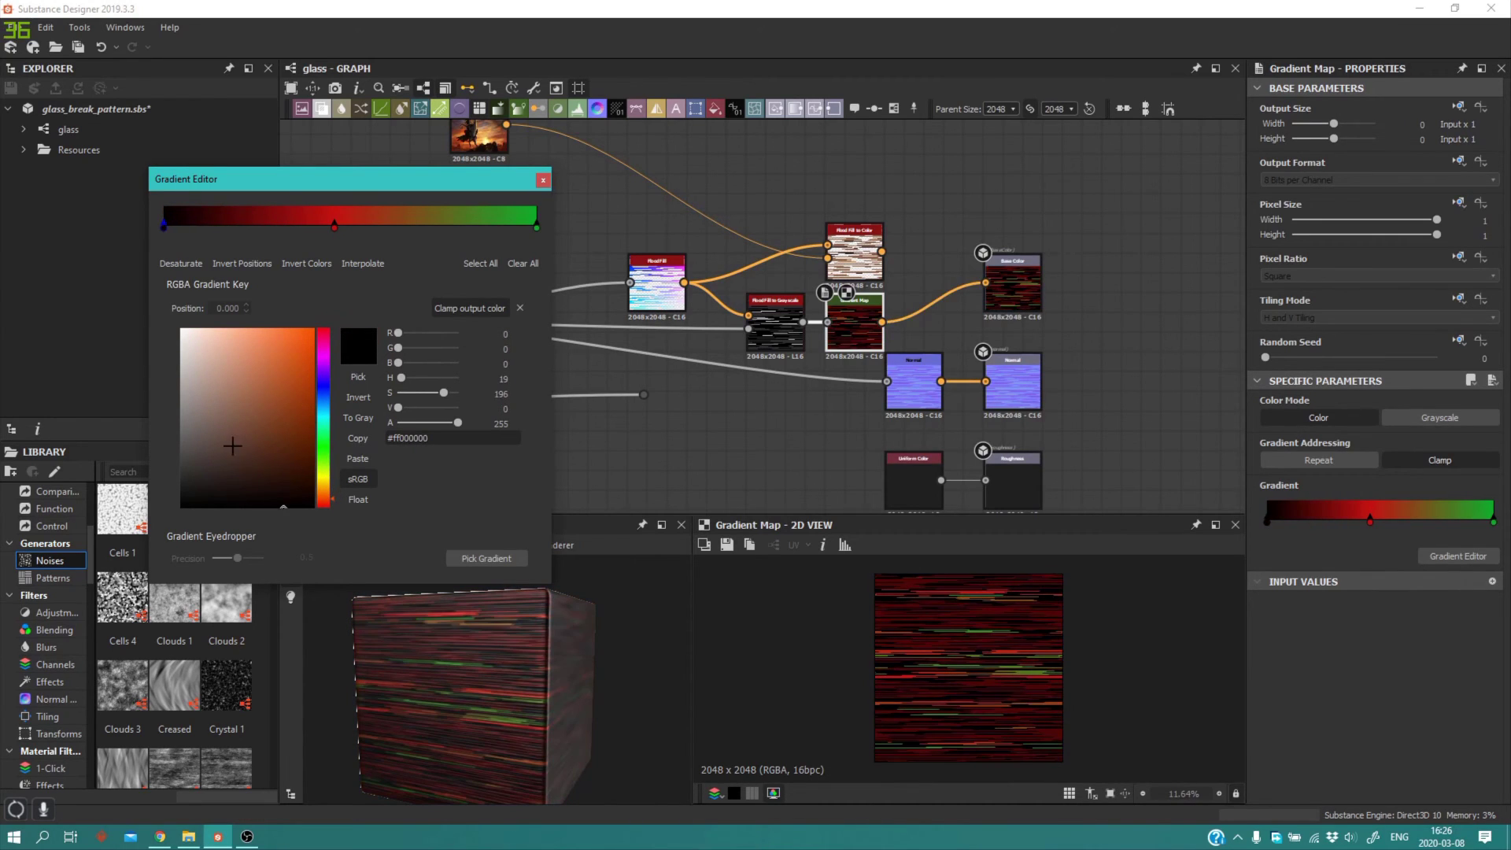
scroll(557, 653, up, 3)
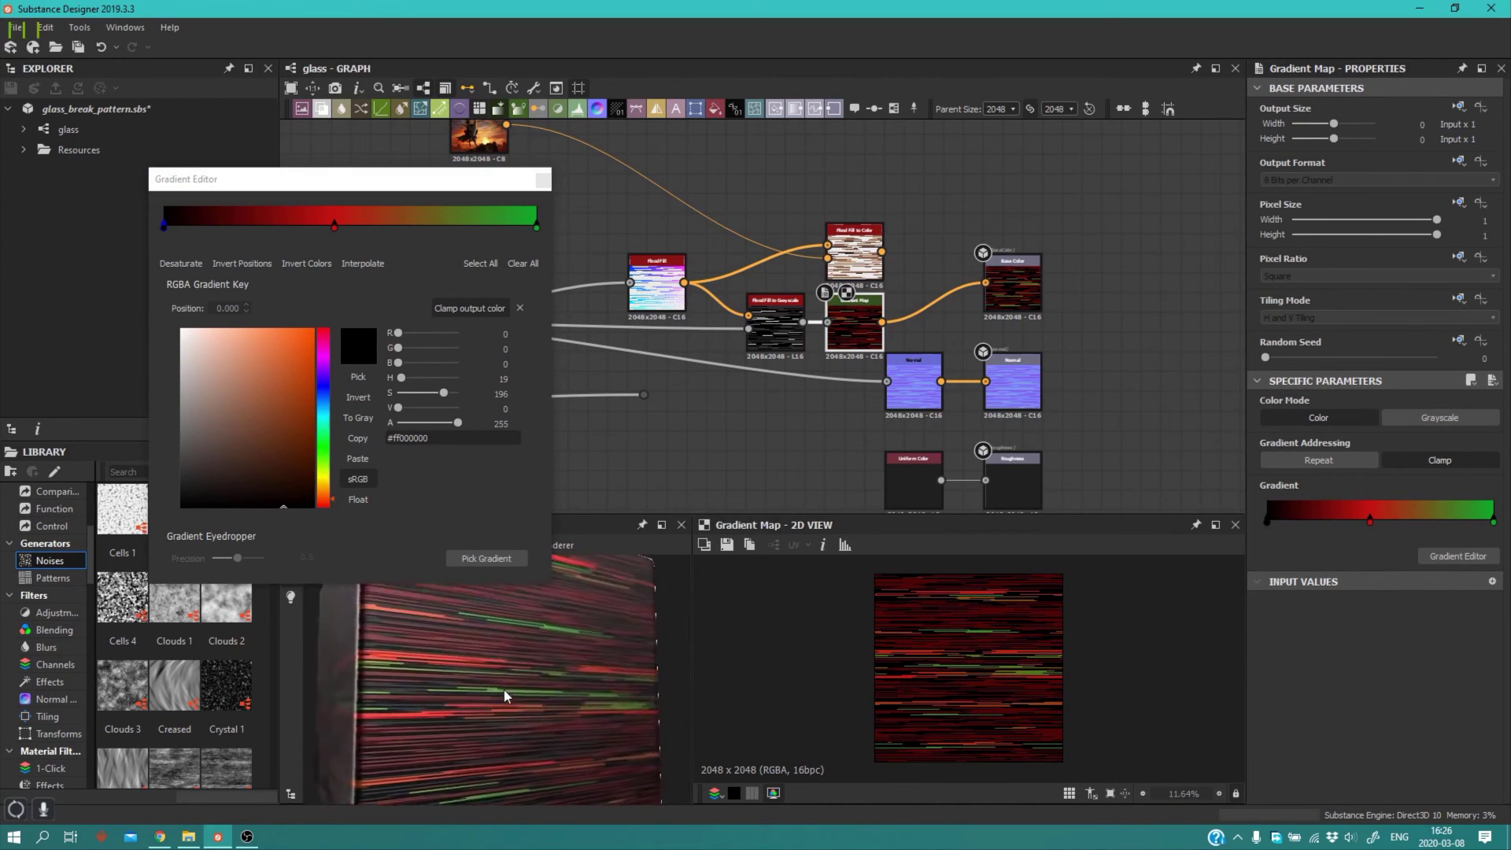